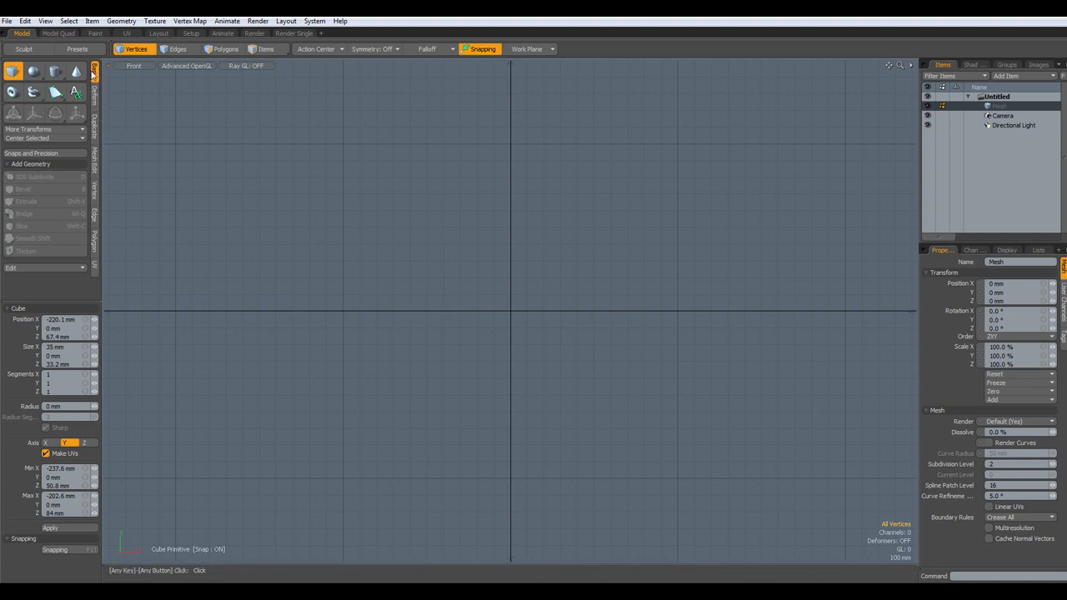
Draw an open seven-point half-vase profile with the Pen tool in Lines mode, on the negative X side of the vertical axis.
{"action": "left_click", "coordinate": [54, 93]}
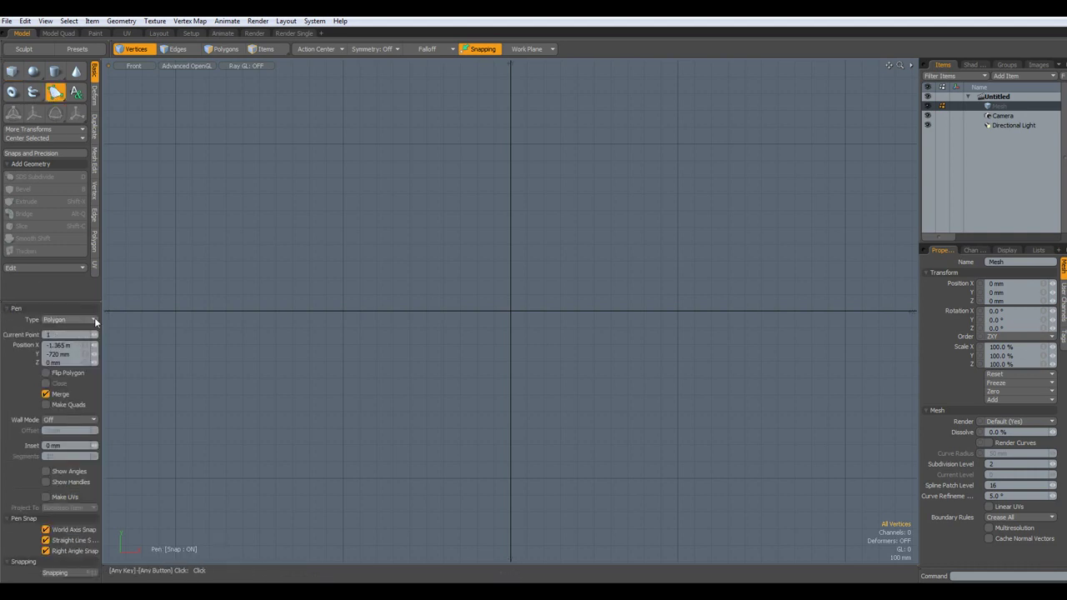
{"action": "left_click", "coordinate": [95, 321]}
{"action": "left_click", "coordinate": [95, 328]}
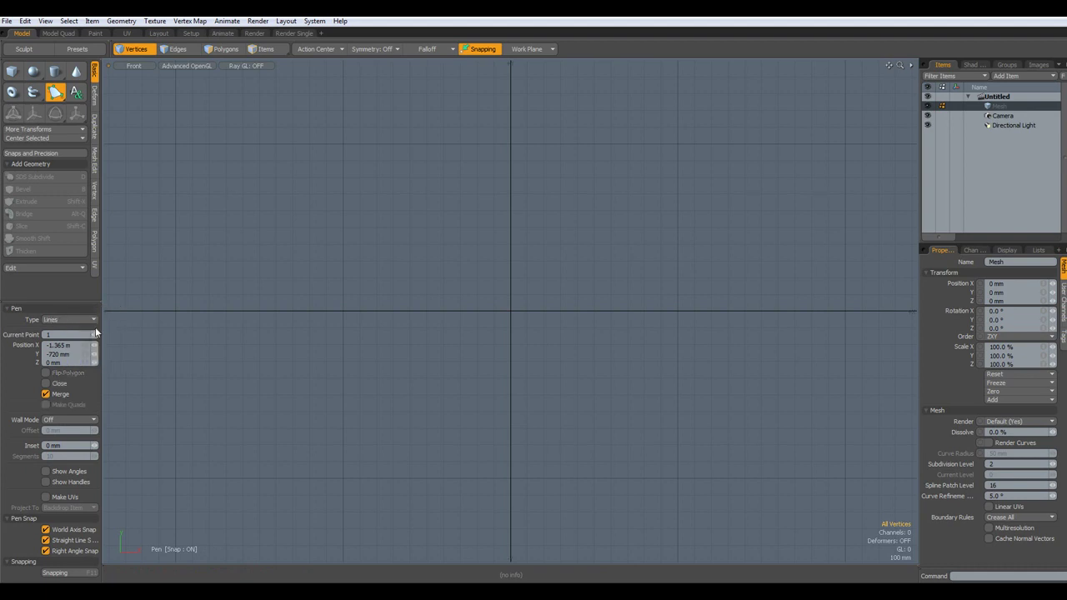
{"action": "left_click", "coordinate": [460, 213]}
{"action": "left_click", "coordinate": [415, 237]}
{"action": "left_click", "coordinate": [395, 281]}
{"action": "left_click", "coordinate": [395, 318]}
{"action": "left_click", "coordinate": [427, 378]}
{"action": "left_click", "coordinate": [459, 406]}
{"action": "left_click", "coordinate": [486, 411]}
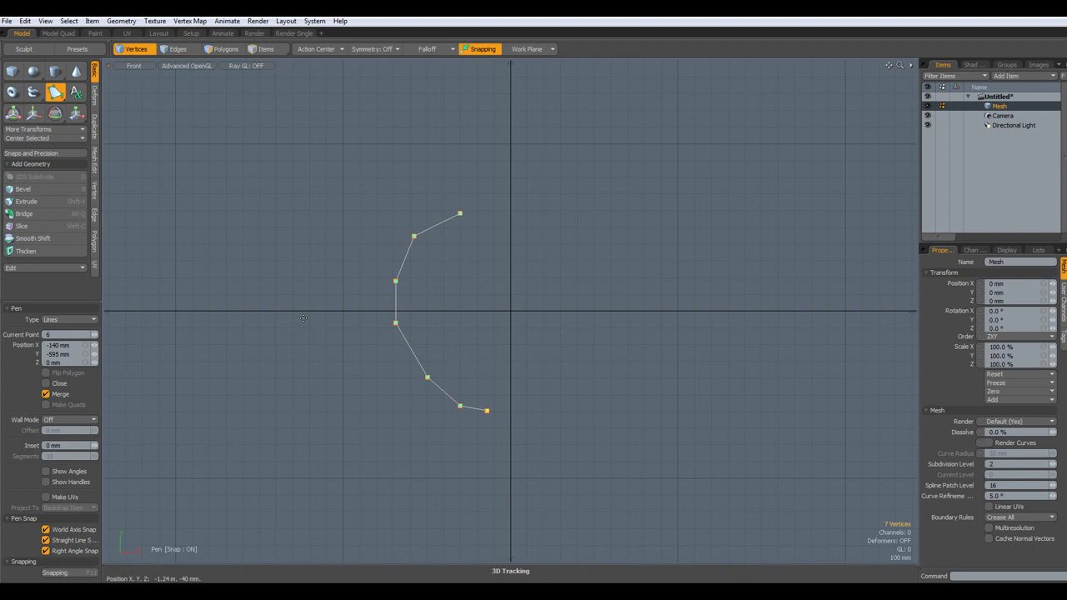
{"action": "key", "text": "space"}
{"action": "left_click", "coordinate": [343, 318]}
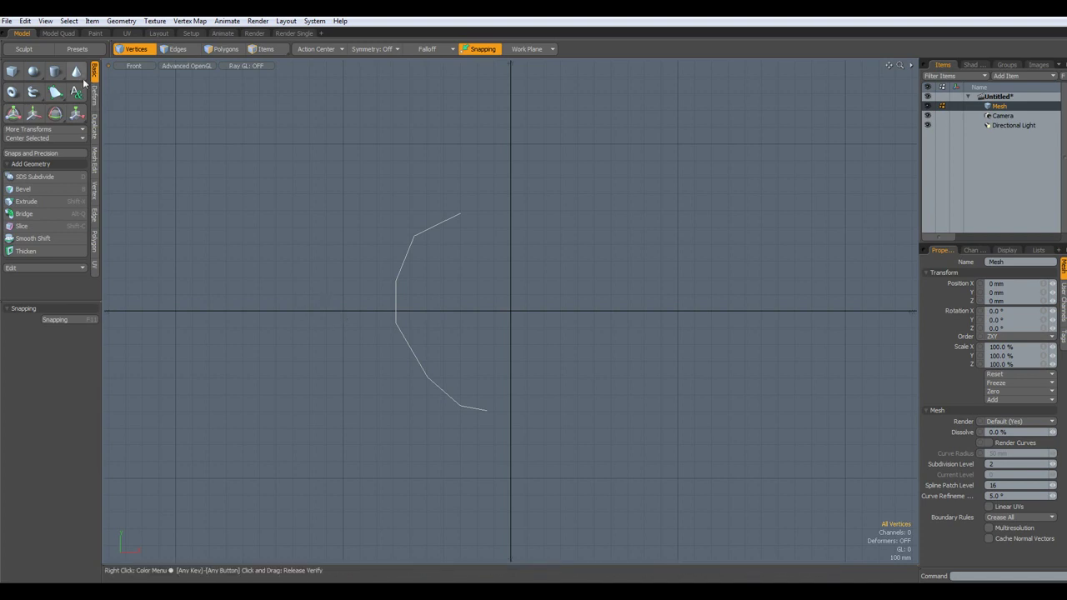
Center the profile on the origin, and move it along X until the whole profile sits just on the negative side of the vertical axis.
{"action": "left_click", "coordinate": [44, 143]}
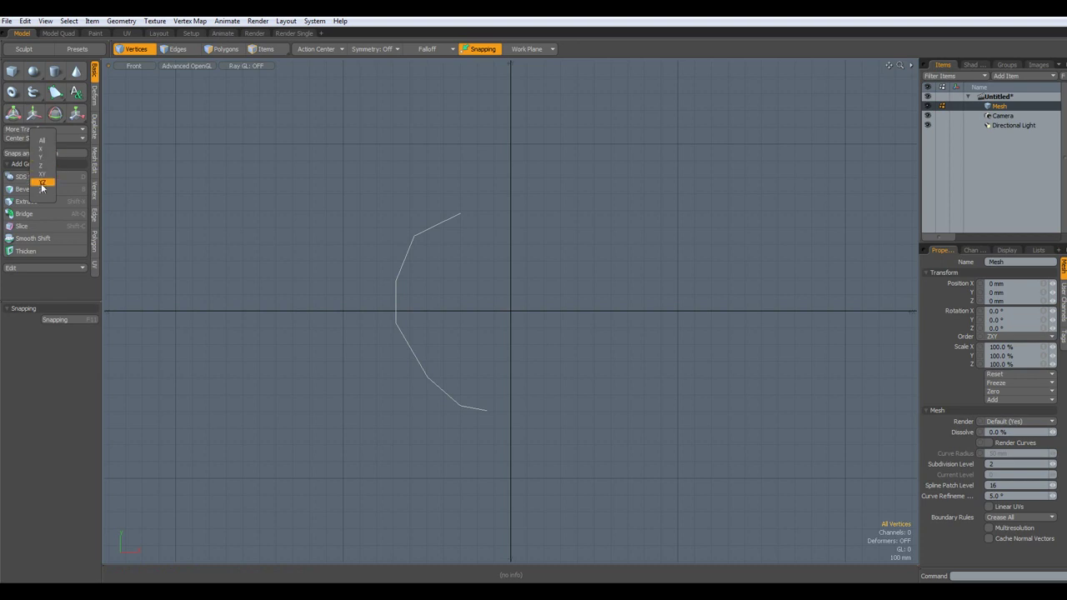
{"action": "left_click", "coordinate": [51, 145]}
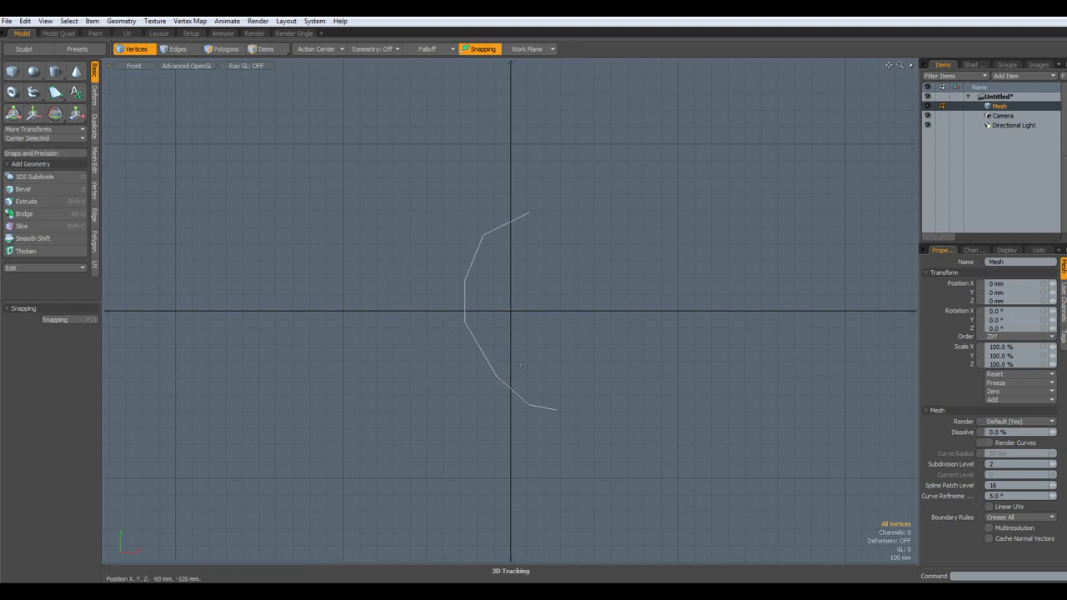
{"action": "key", "text": "w"}
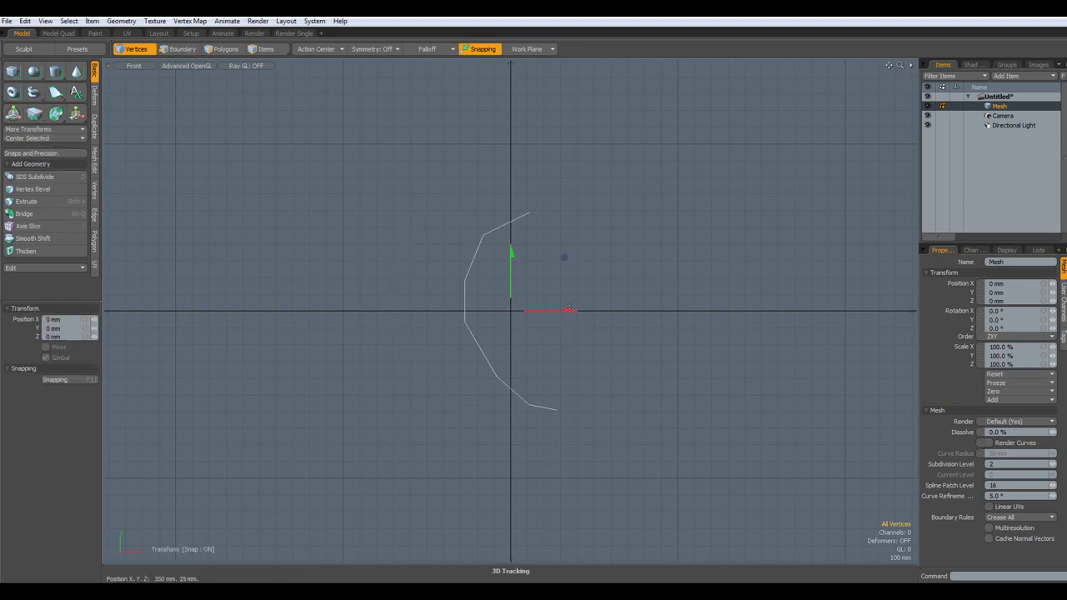
{"action": "left_click_drag", "start_coordinate": [570, 312], "coordinate": [510, 311]}
{"action": "key", "text": "space"}
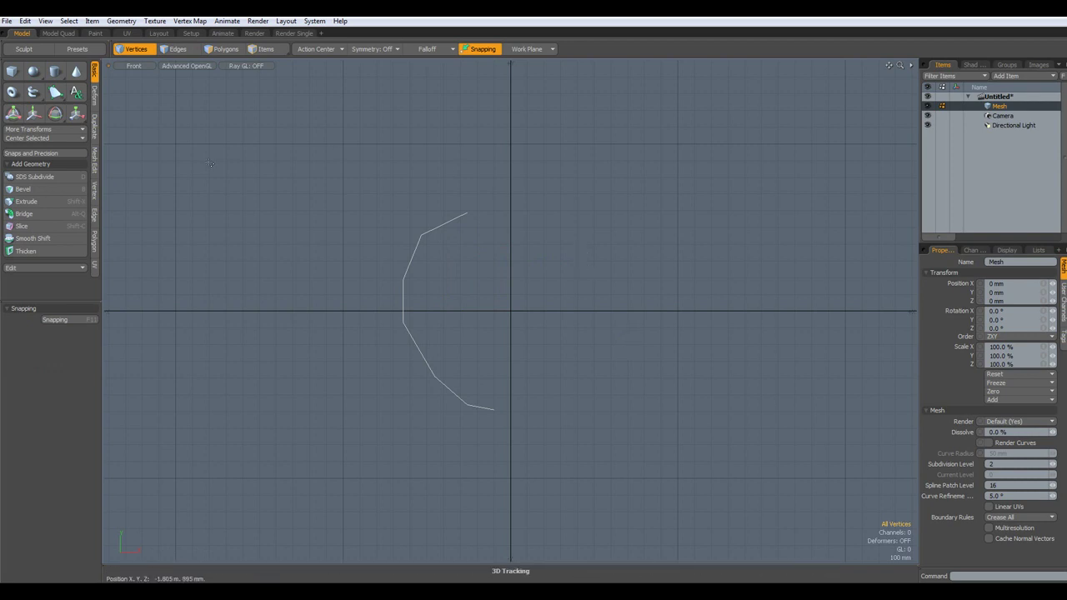
Radial Sweep the profile 360° around the Y axis with a count of 16, using Origin as the action center.
{"action": "left_click", "coordinate": [97, 133]}
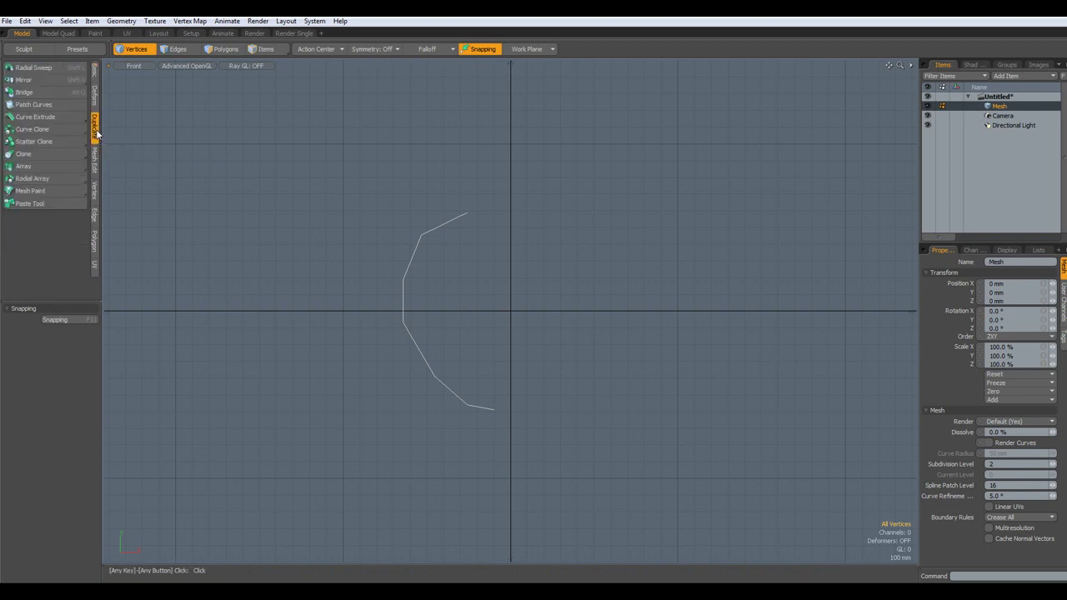
{"action": "left_click", "coordinate": [321, 50]}
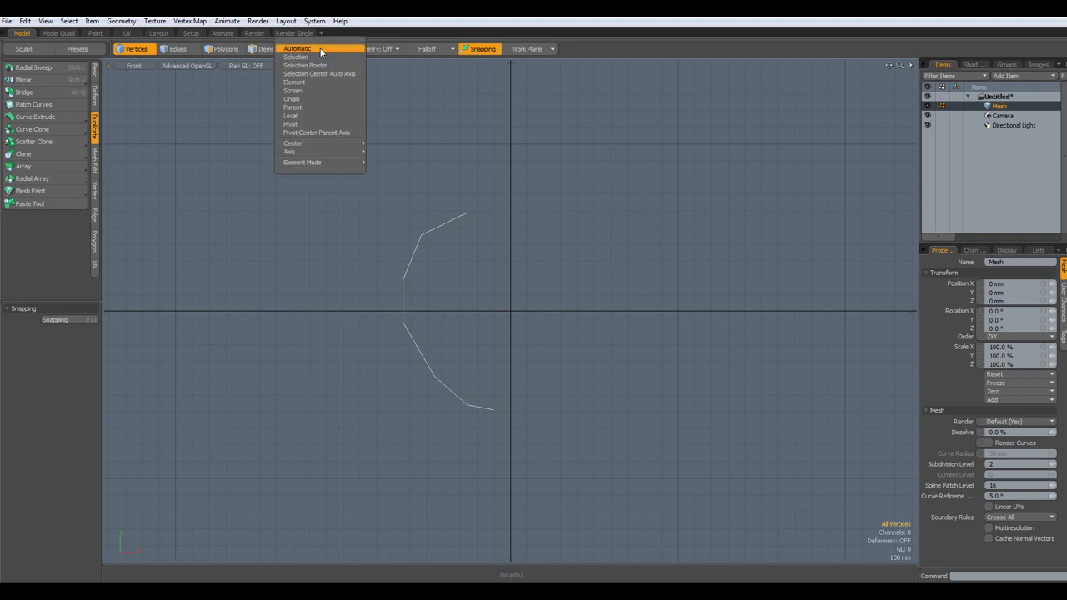
{"action": "left_click", "coordinate": [308, 99]}
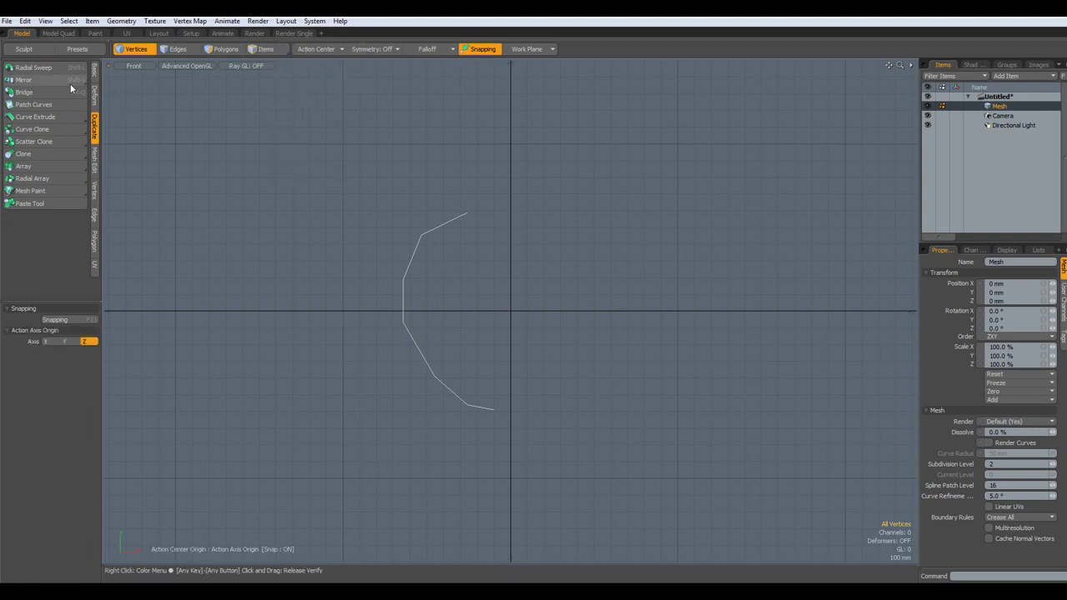
{"action": "left_click", "coordinate": [34, 67]}
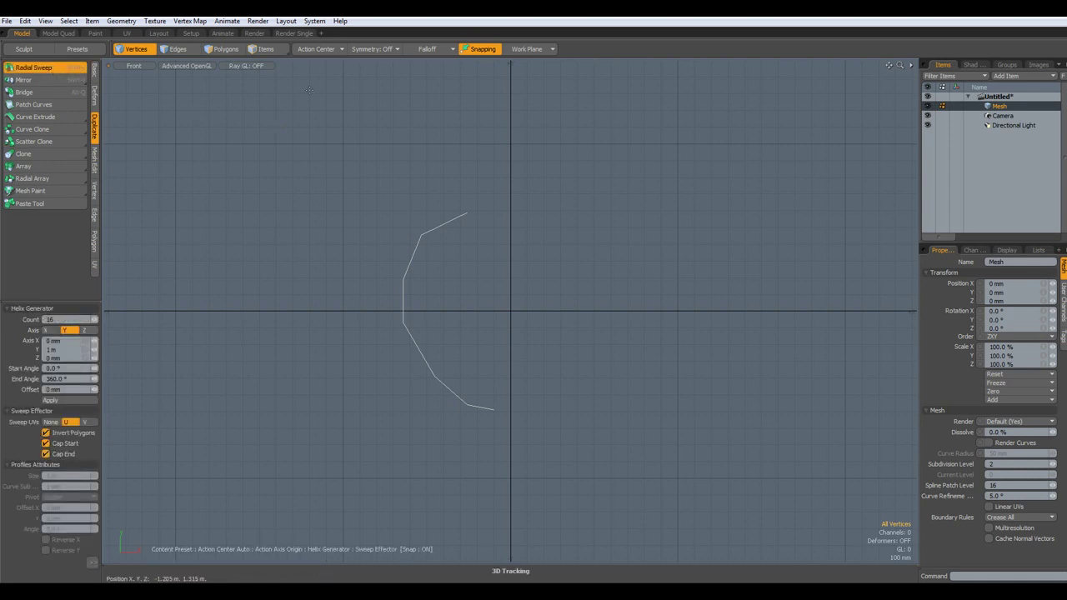
{"action": "left_click", "coordinate": [324, 49]}
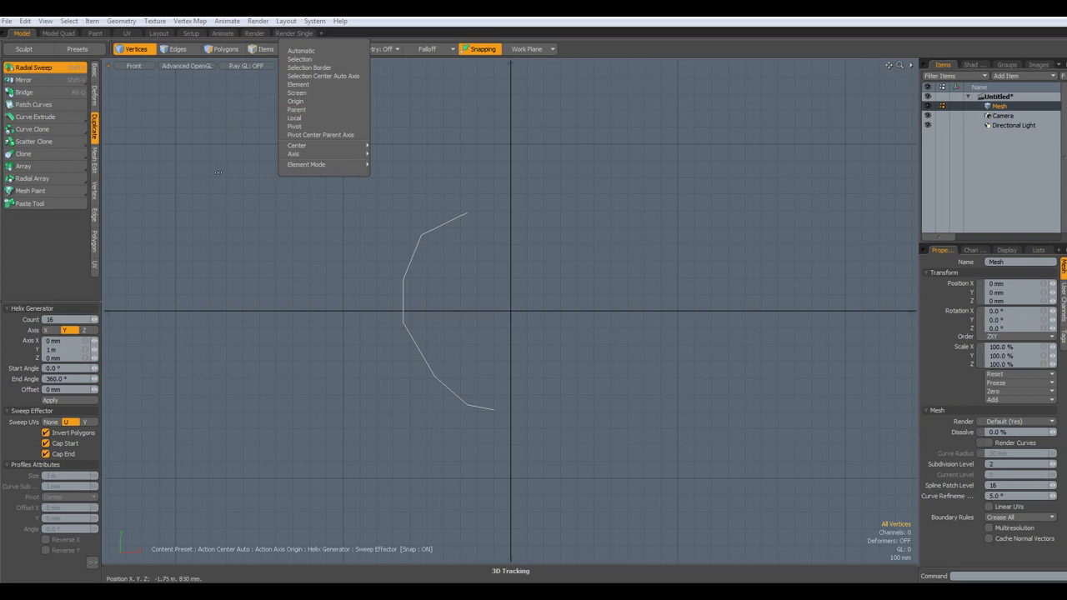
{"action": "left_click", "coordinate": [307, 102]}
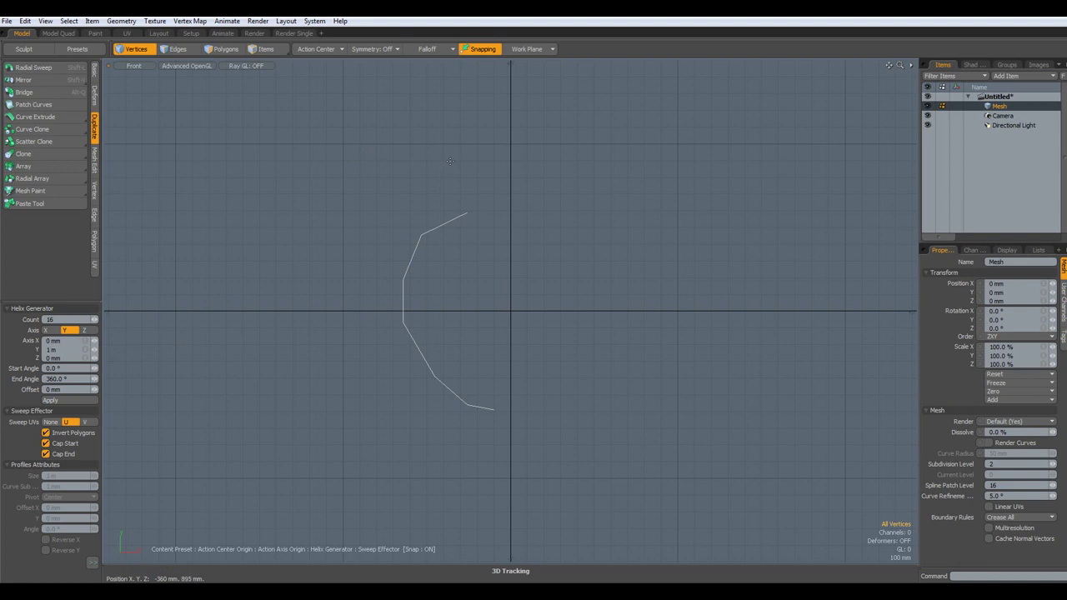
{"action": "left_click", "coordinate": [451, 164]}
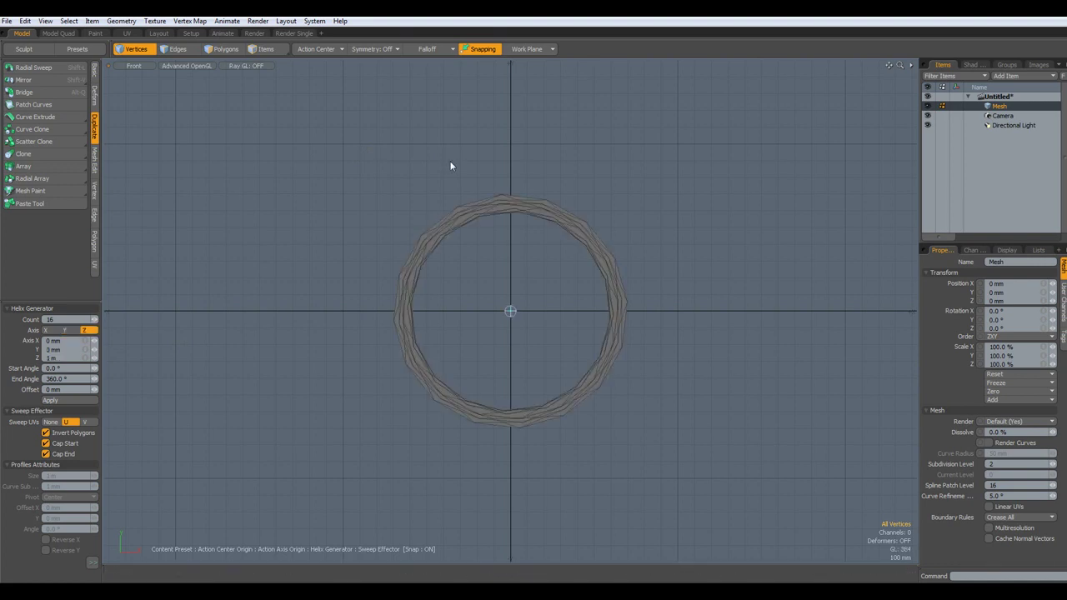
{"action": "left_click", "coordinate": [66, 331]}
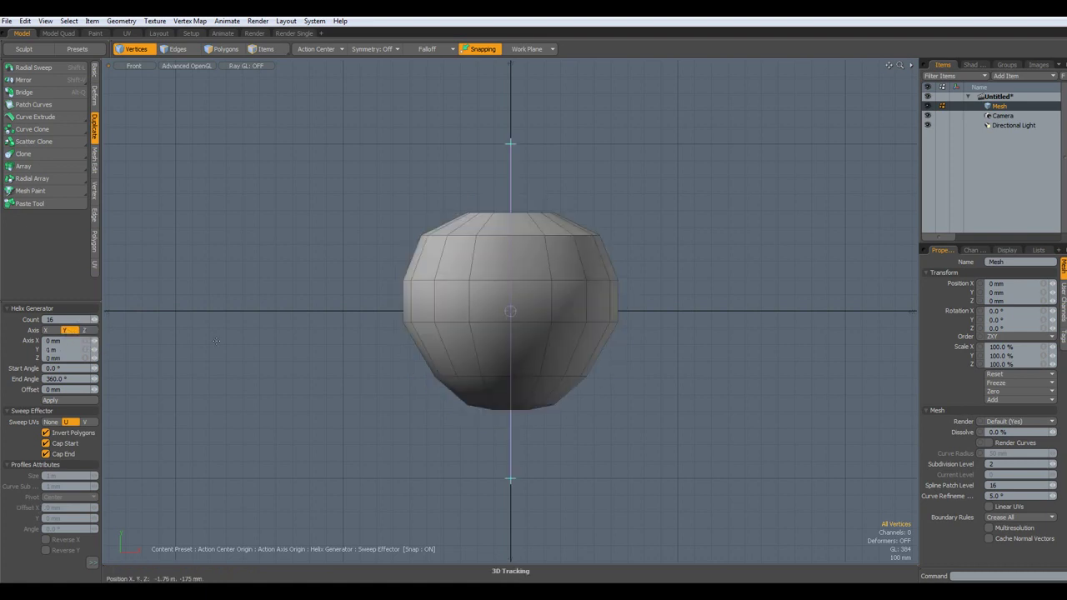
{"action": "key", "text": "space"}
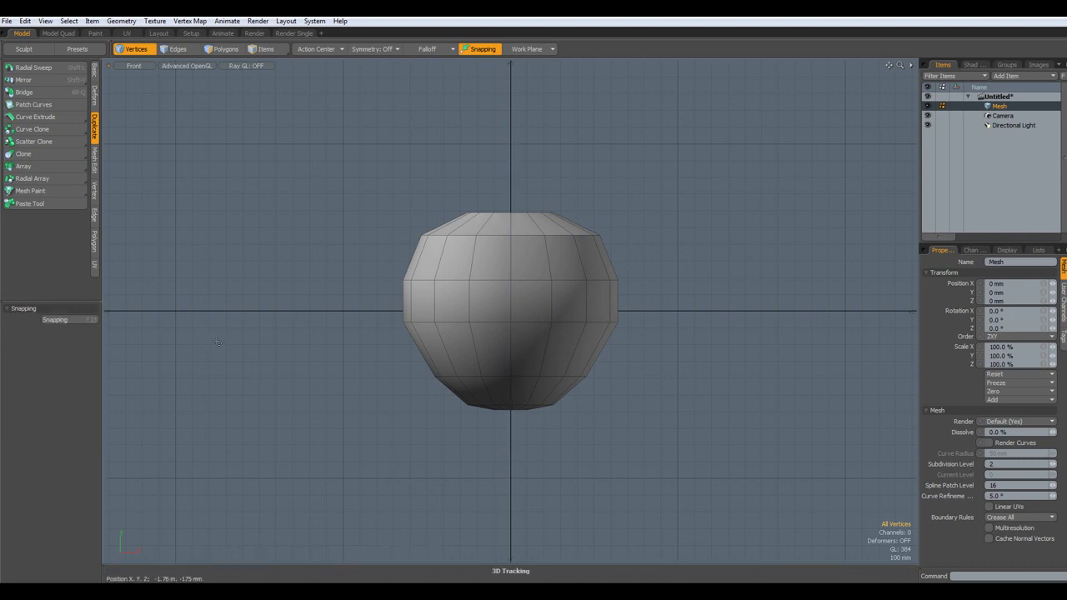
Convert the swept vase to a subdivision surface and inspect its rim and sides in the Perspective view.
{"action": "key", "text": "Tab"}
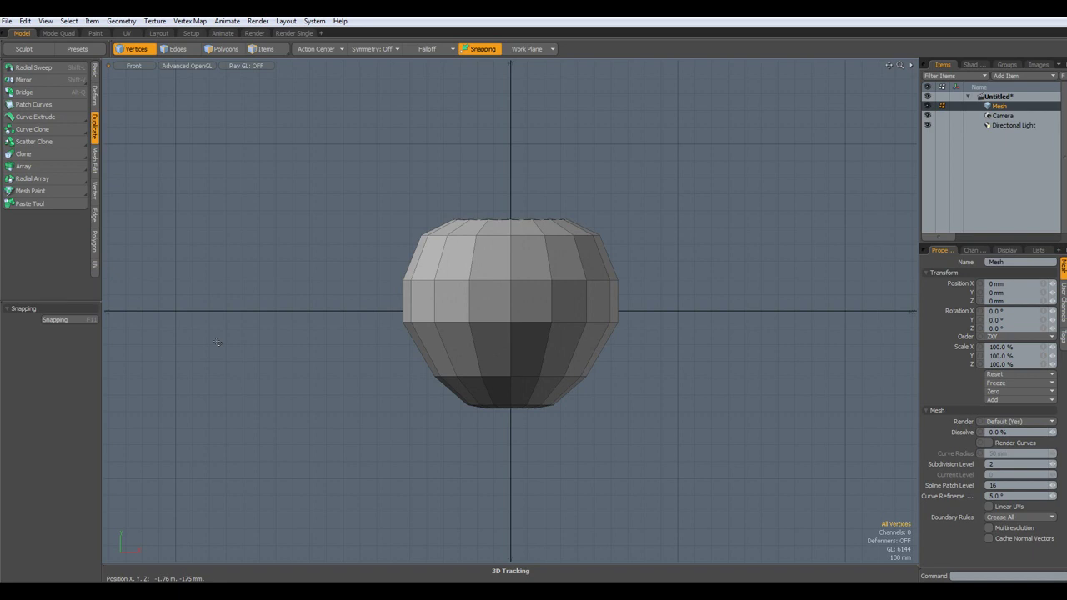
{"action": "key", "text": "ctrl+space"}
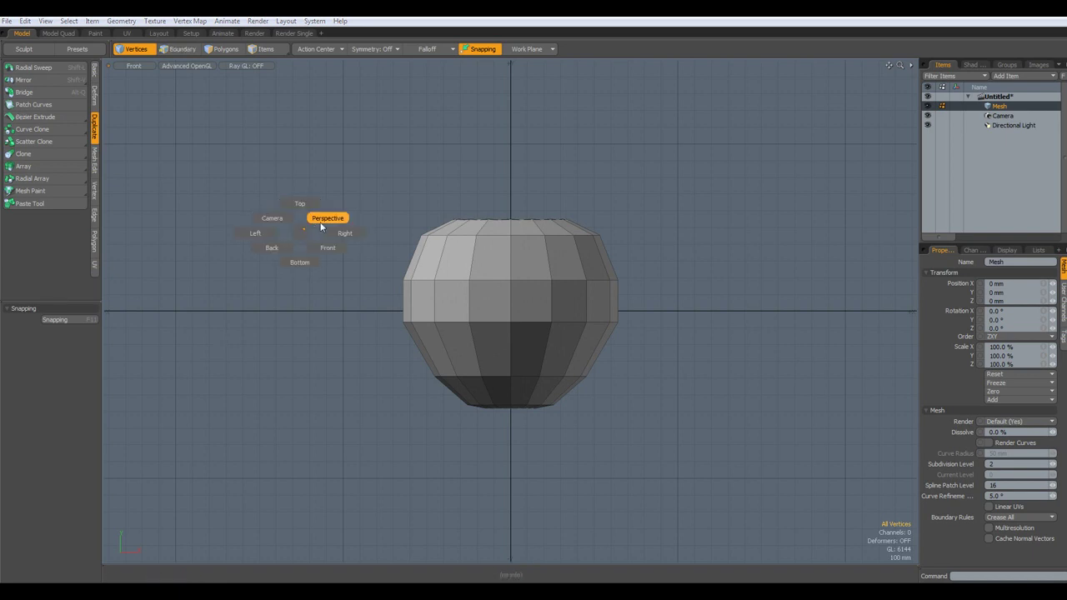
{"action": "left_click", "coordinate": [326, 221]}
{"action": "left_click_drag", "start_coordinate": [350, 231], "coordinate": [415, 335], "text": "alt"}
{"action": "key", "text": "1"}
{"action": "scroll", "coordinate": [512, 292], "scroll_direction": "up", "scroll_amount": 6}
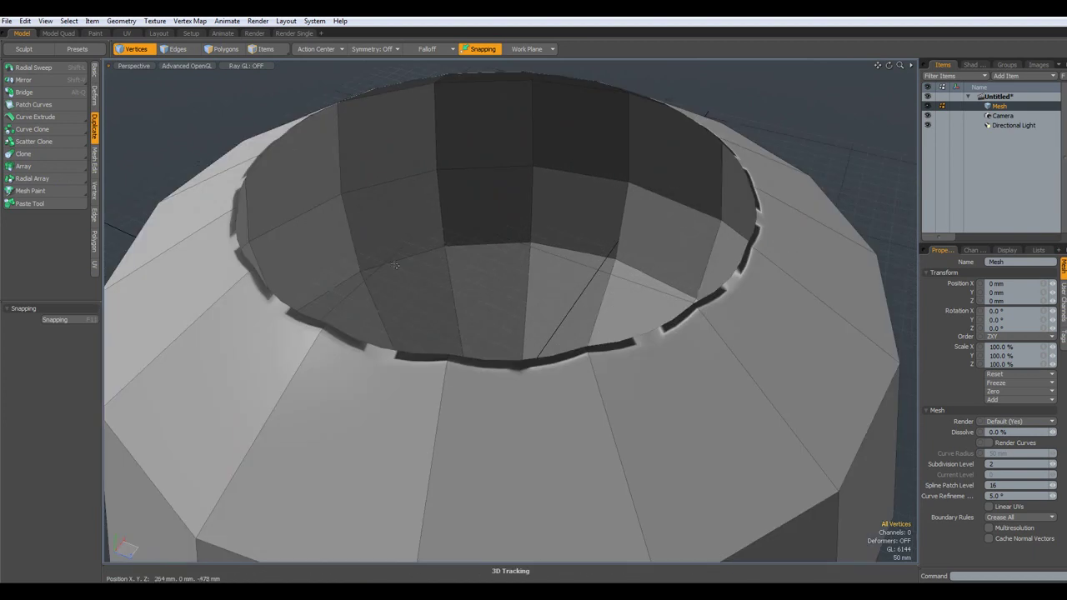
{"action": "scroll", "coordinate": [371, 254], "scroll_direction": "down", "scroll_amount": 6}
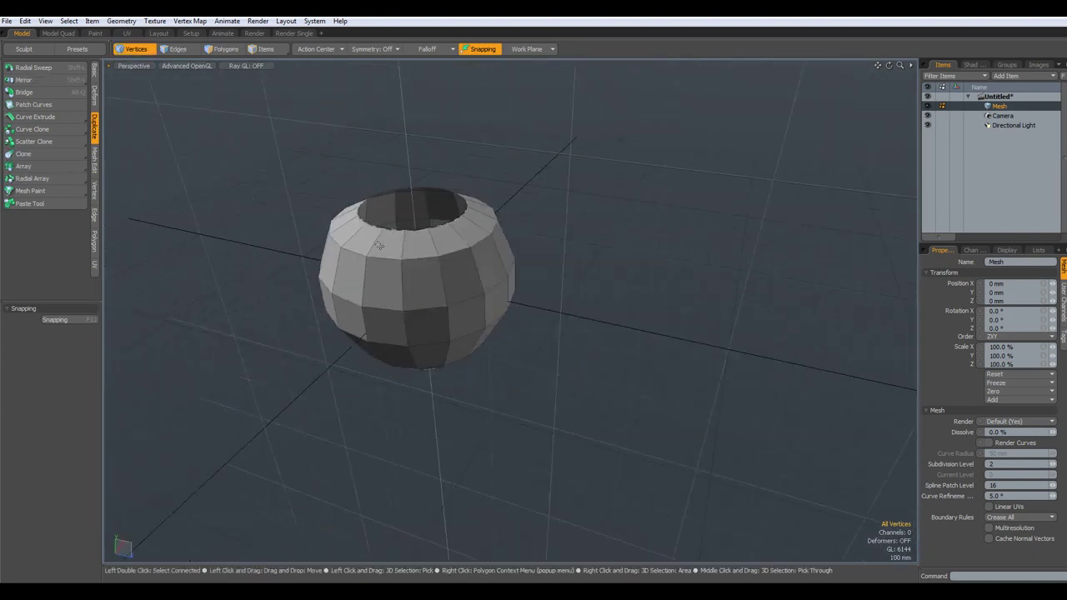
{"action": "left_click_drag", "start_coordinate": [286, 302], "coordinate": [187, 269], "text": "alt"}
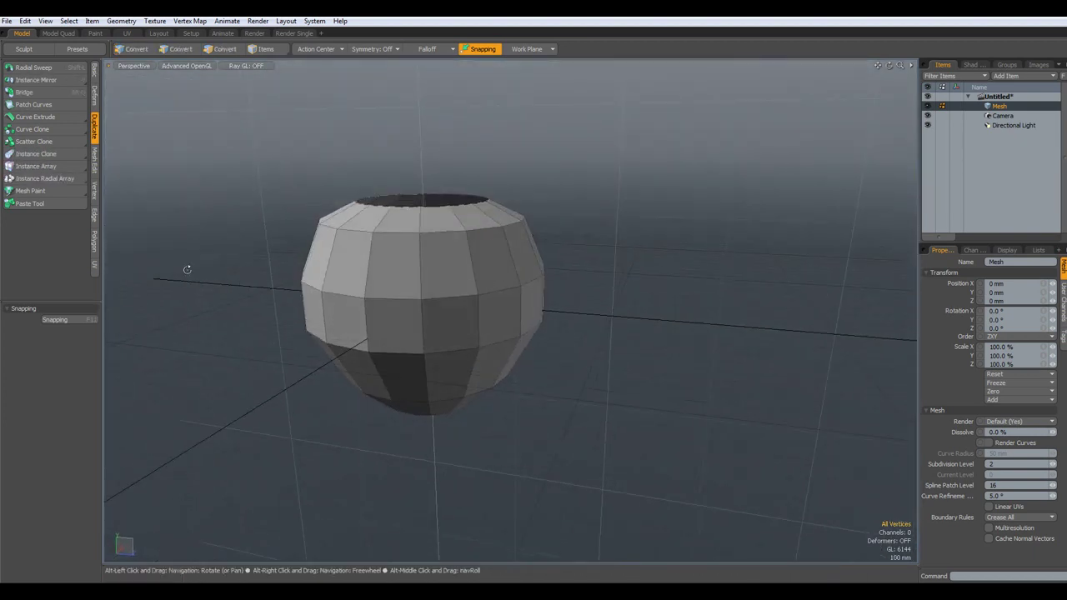
Unify the vase's polygons to remove the duplicates, without forcing the unify.
{"action": "left_click", "coordinate": [95, 244]}
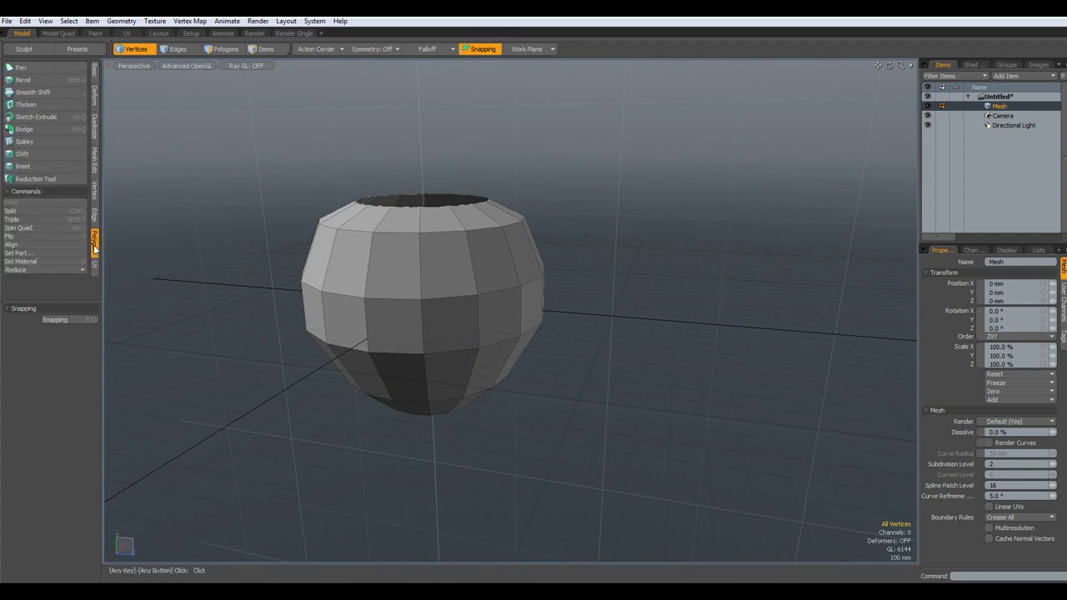
{"action": "left_click", "coordinate": [20, 271]}
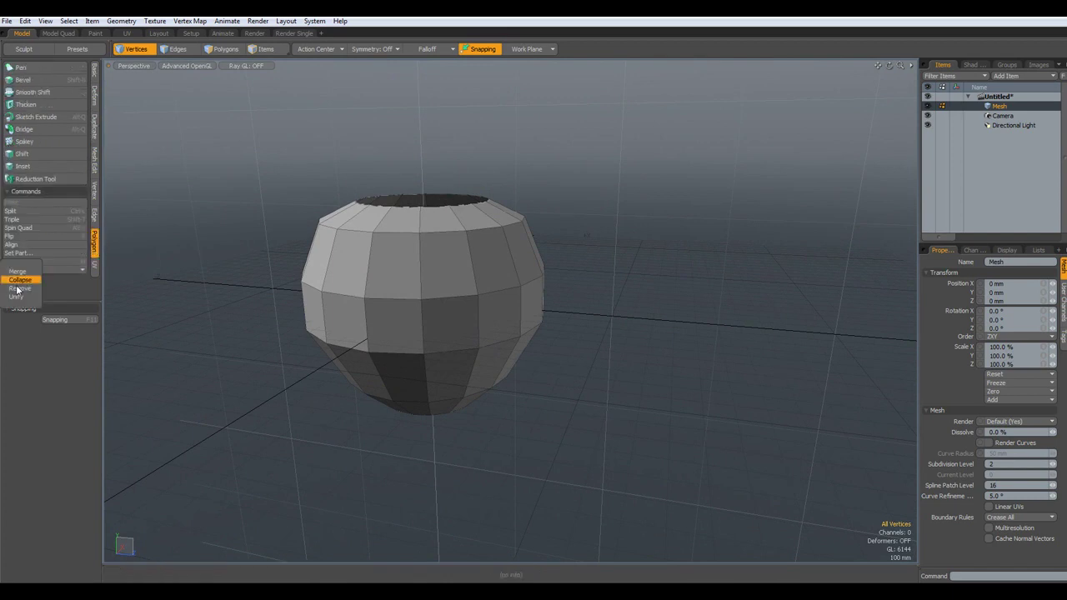
{"action": "left_click", "coordinate": [18, 296]}
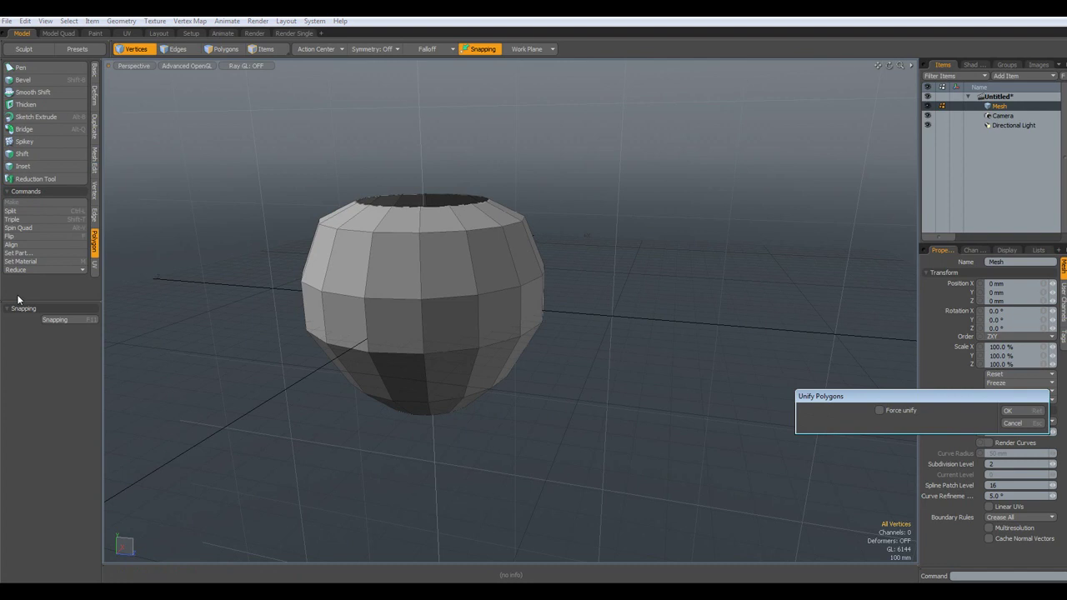
{"action": "key", "text": "Return"}
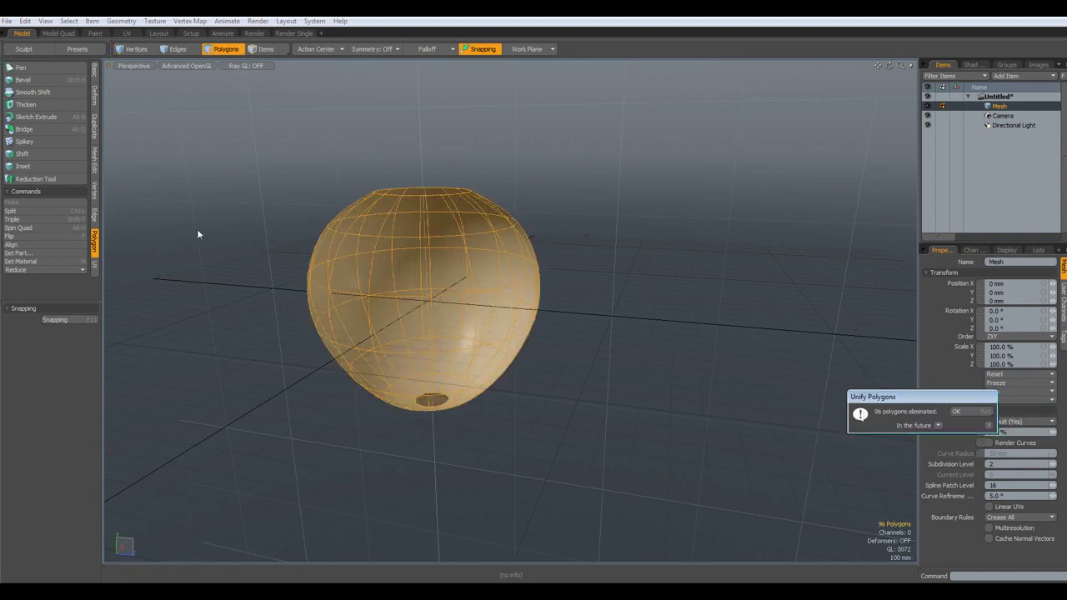
{"action": "left_click", "coordinate": [963, 412]}
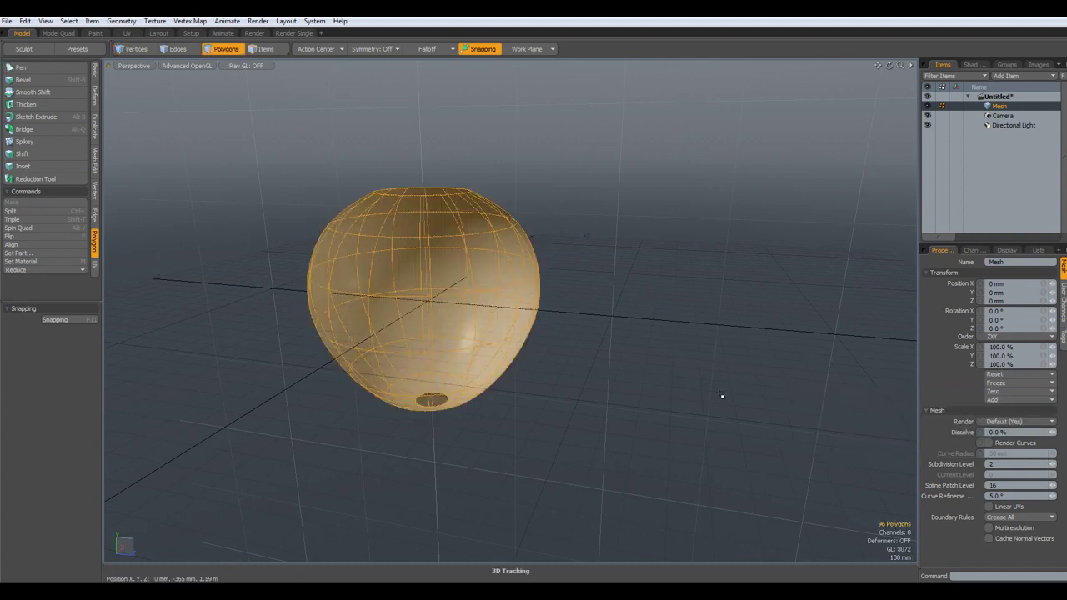
Deselect the vase's polygons by returning to vertex mode, flip them so they face outward, and check the vase from several sides.
{"action": "key", "text": "1"}
{"action": "left_click_drag", "start_coordinate": [645, 471], "coordinate": [561, 490], "text": "alt"}
{"action": "key", "text": "f"}
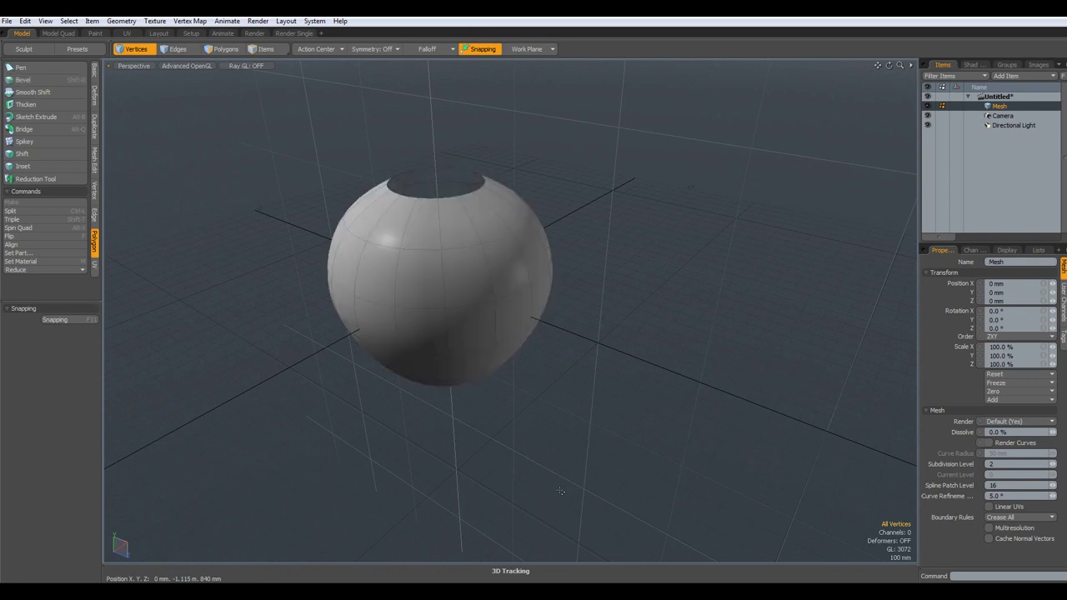
{"action": "left_click_drag", "start_coordinate": [574, 473], "coordinate": [689, 442], "text": "alt"}
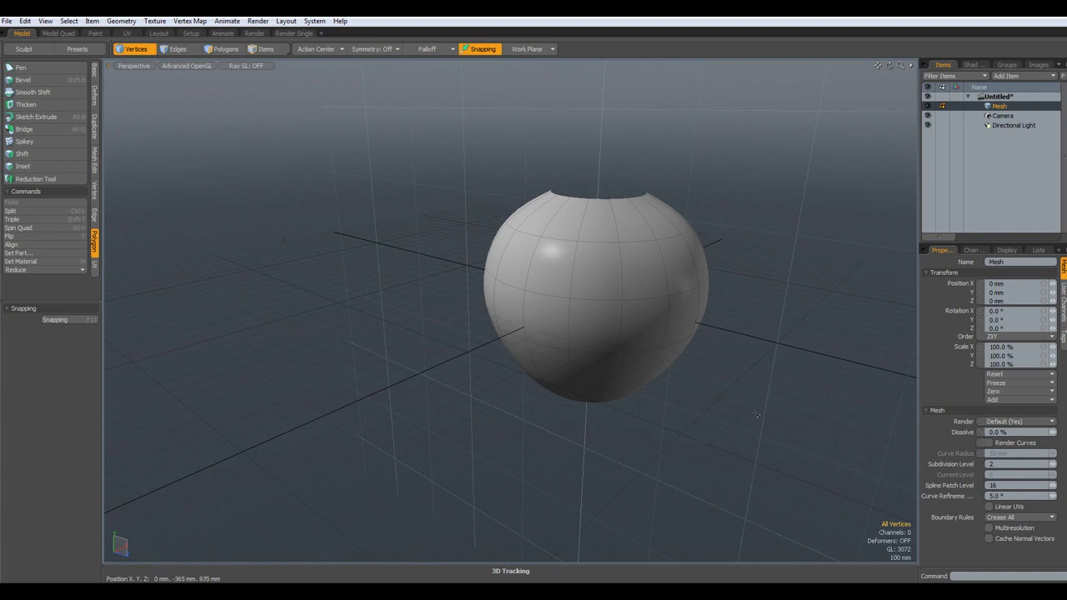
{"action": "left_click_drag", "start_coordinate": [747, 422], "coordinate": [594, 409], "text": "alt"}
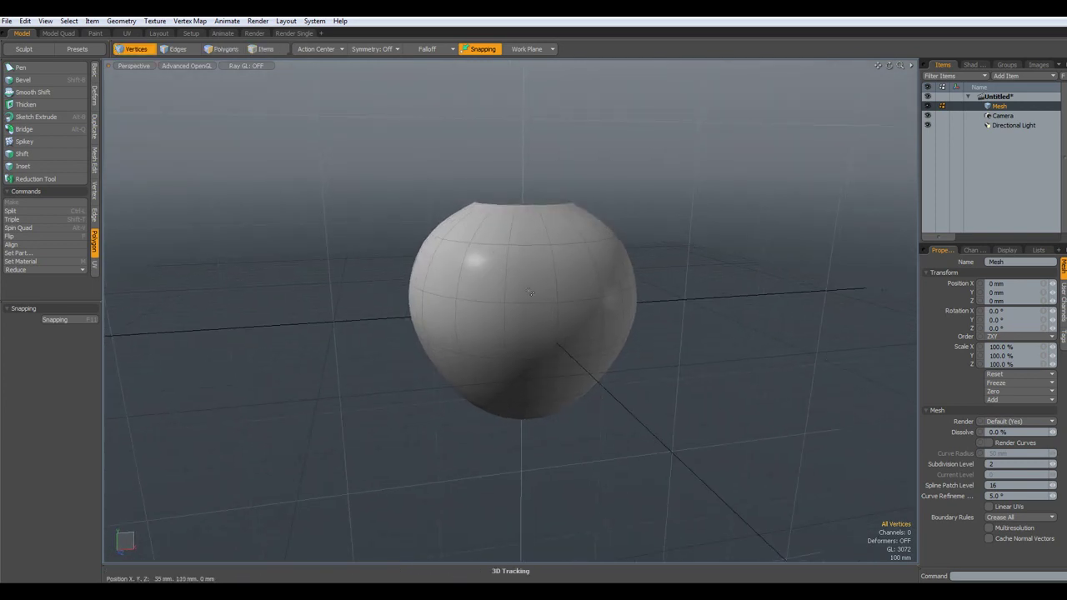
Delete the vase geometry from the mesh and return to the Front view.
{"action": "key", "text": "Delete"}
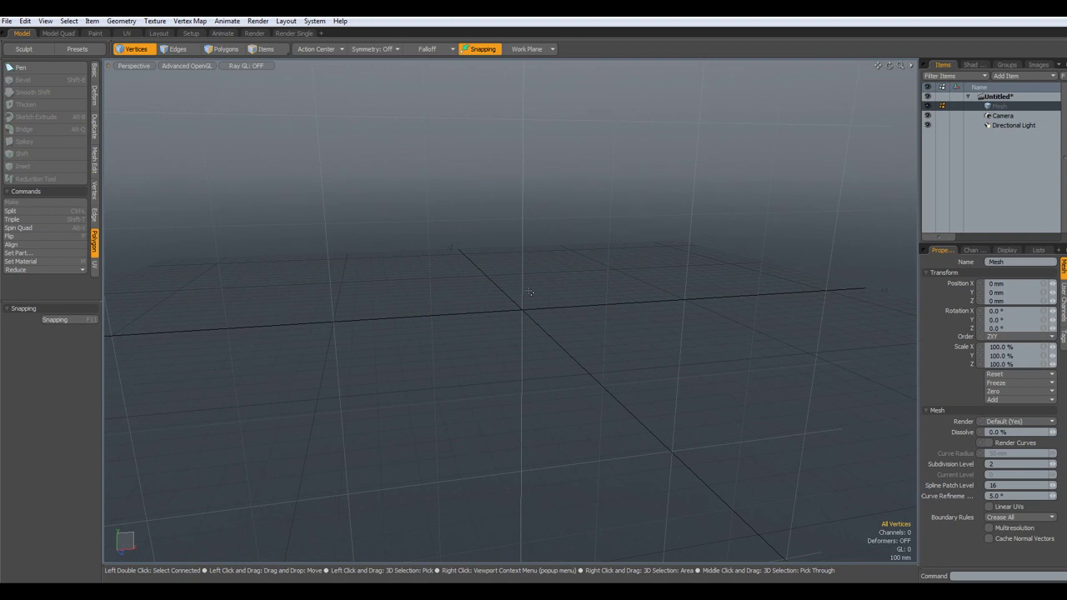
{"action": "key", "text": "KP_1"}
{"action": "scroll", "coordinate": [530, 291], "scroll_direction": "down", "scroll_amount": 2}
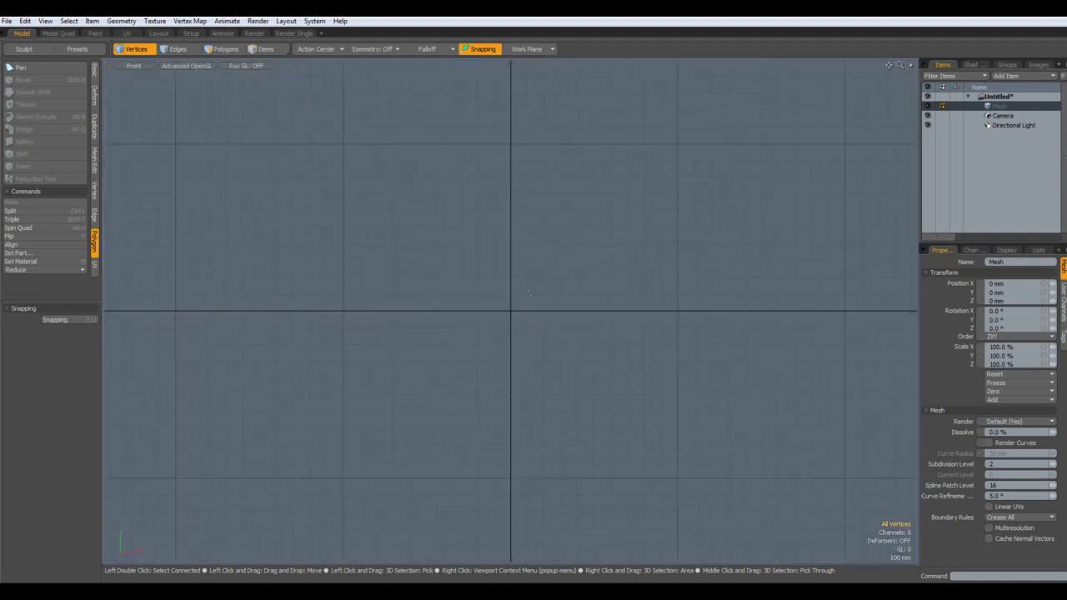
Sketch a freehand curve in the Front view outlining a nearly closed vase cross-section on the negative X side of the vertical axis.
{"action": "left_click", "coordinate": [93, 72]}
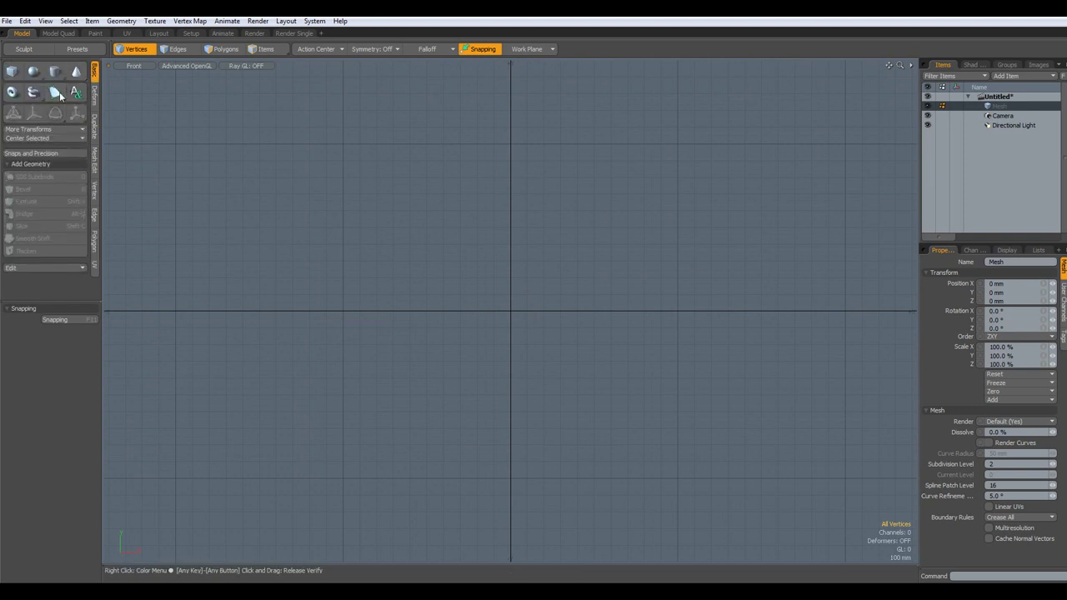
{"action": "left_click", "coordinate": [59, 91]}
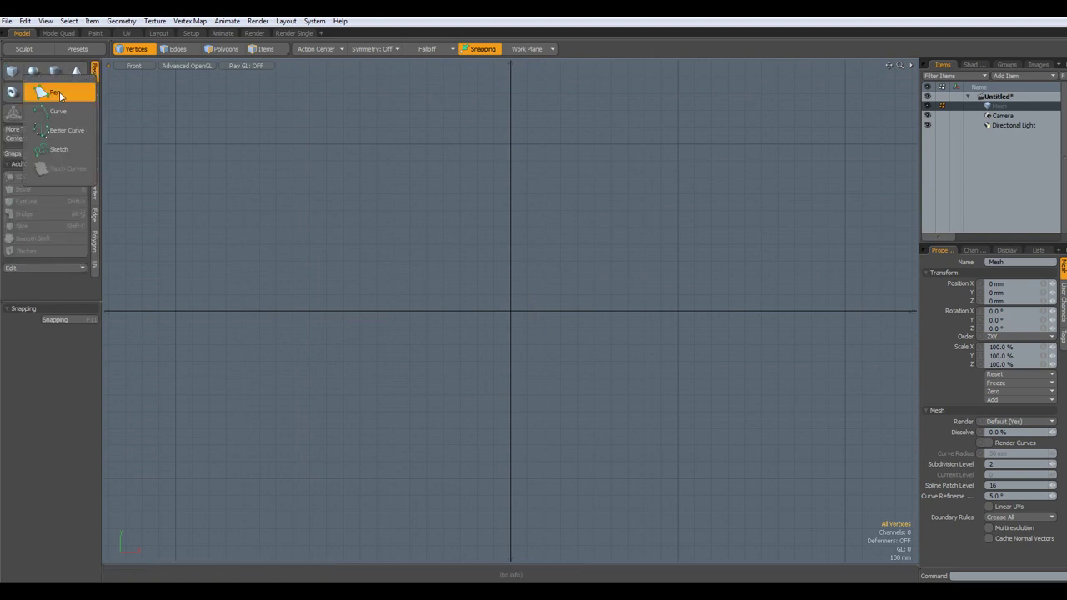
{"action": "left_click", "coordinate": [60, 151]}
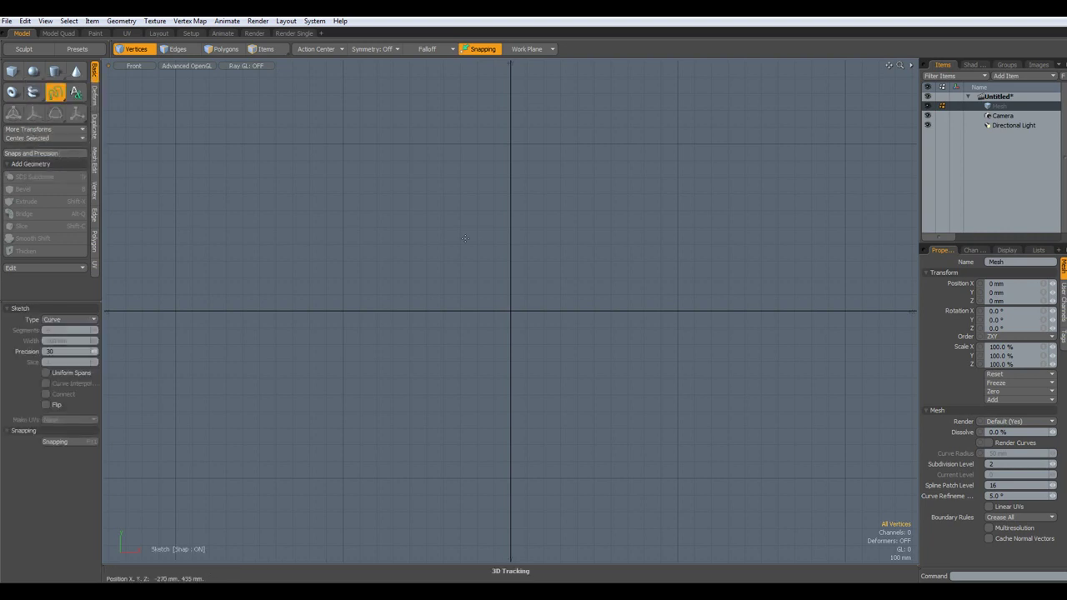
{"action": "mouse_move", "coordinate": [451, 231]}
{"action": "left_mouse_down"}
{"action": "mouse_move", "coordinate": [422, 201]}
{"action": "mouse_move", "coordinate": [387, 224]}
{"action": "mouse_move", "coordinate": [379, 255]}
{"action": "mouse_move", "coordinate": [410, 305]}
{"action": "mouse_move", "coordinate": [325, 384]}
{"action": "mouse_move", "coordinate": [371, 437]}
{"action": "mouse_move", "coordinate": [411, 433]}
{"action": "mouse_move", "coordinate": [399, 389]}
{"action": "mouse_move", "coordinate": [363, 388]}
{"action": "mouse_move", "coordinate": [383, 364]}
{"action": "mouse_move", "coordinate": [453, 370]}
{"action": "mouse_move", "coordinate": [470, 332]}
{"action": "mouse_move", "coordinate": [444, 265]}
{"action": "mouse_move", "coordinate": [473, 242]}
{"action": "mouse_move", "coordinate": [456, 231]}
{"action": "left_mouse_up"}
{"action": "scroll", "coordinate": [428, 271], "scroll_direction": "up", "scroll_amount": 6}
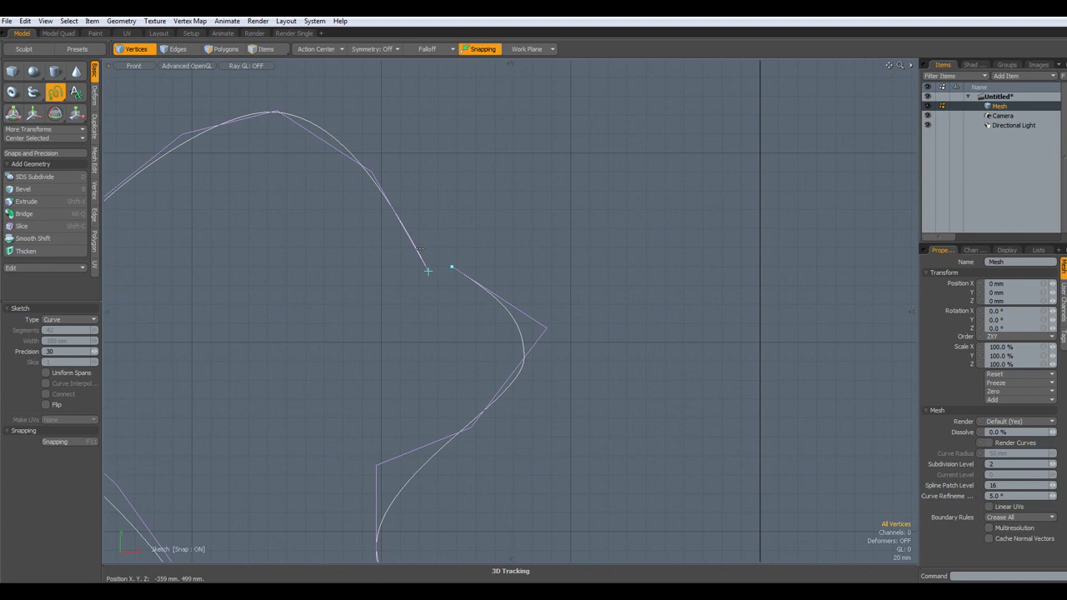
{"action": "key", "text": "space"}
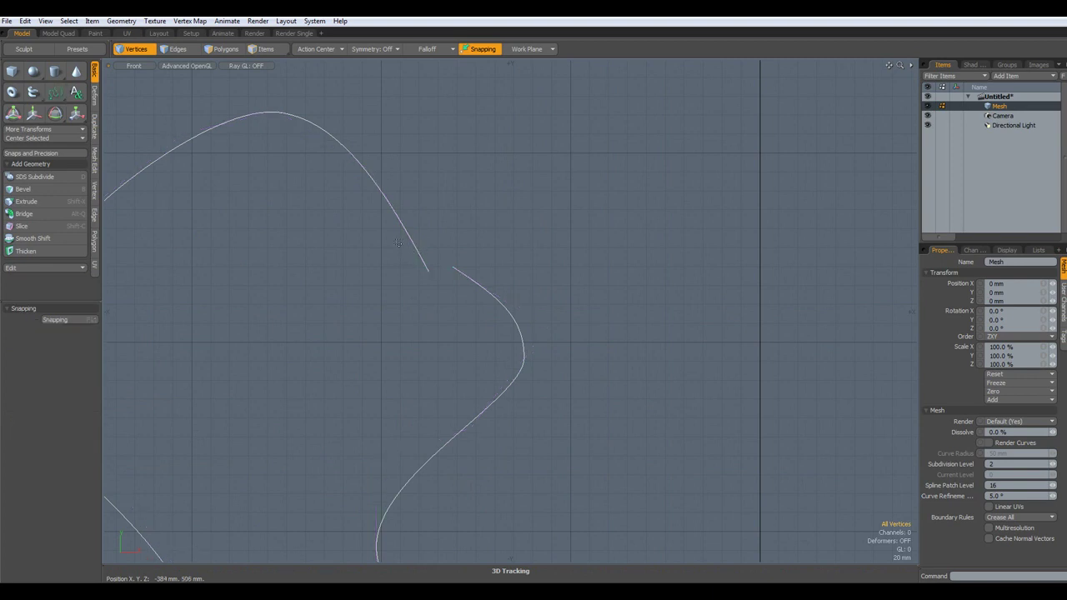
Join the two end vertices at the gap near the curve's upper end so the profile outline is closed.
{"action": "left_click", "coordinate": [428, 271]}
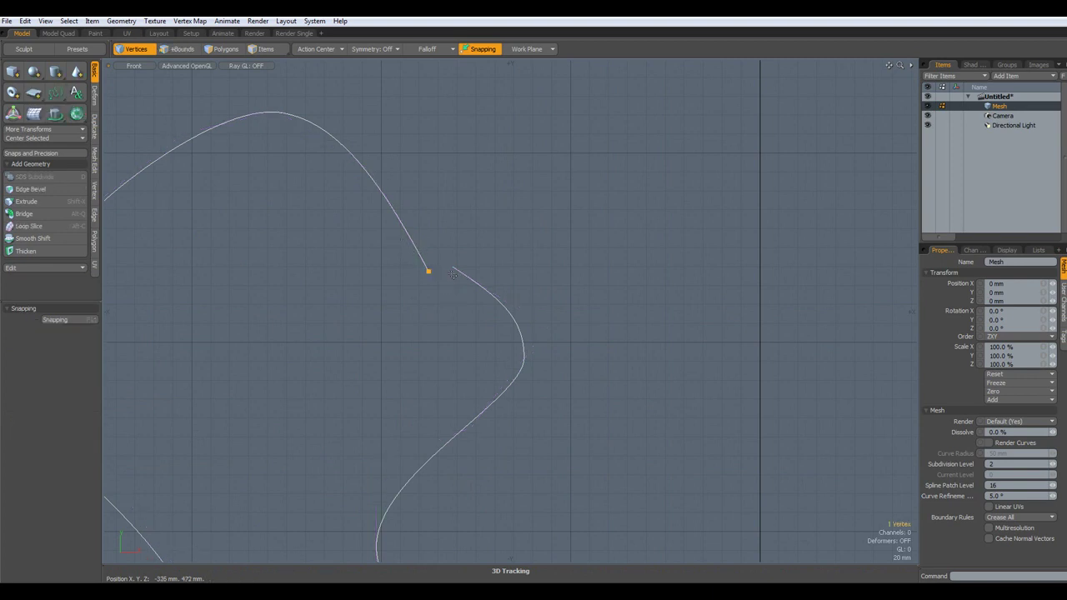
{"action": "left_click", "coordinate": [451, 268], "text": "shift"}
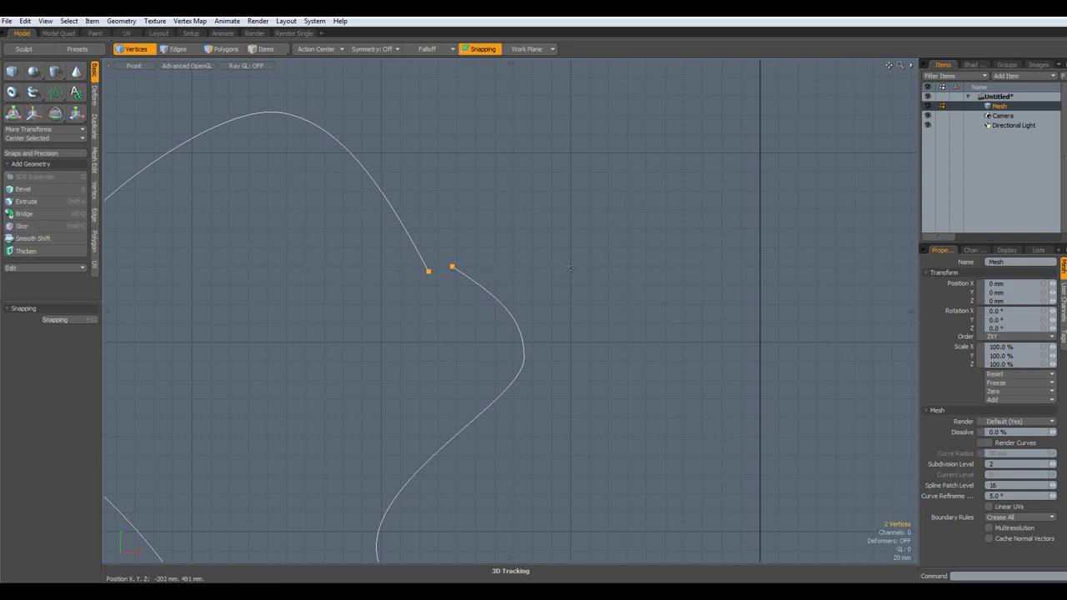
{"action": "key", "text": "ctrl+j"}
{"action": "scroll", "coordinate": [567, 269], "scroll_direction": "down", "scroll_amount": 2}
{"action": "scroll", "coordinate": [561, 269], "scroll_direction": "down", "scroll_amount": 4}
{"action": "left_click_drag", "start_coordinate": [563, 388], "coordinate": [482, 259], "text": "alt"}
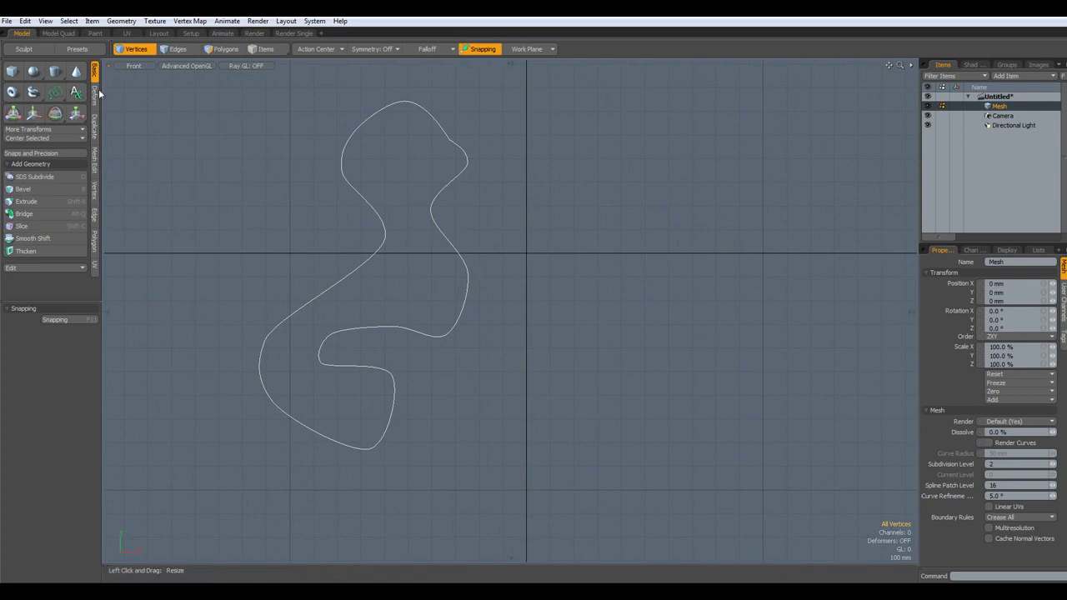
Center the closed curve on the origin and move it along X until it lies entirely on the negative side of the vertical axis.
{"action": "left_click", "coordinate": [48, 139]}
{"action": "left_click", "coordinate": [47, 138]}
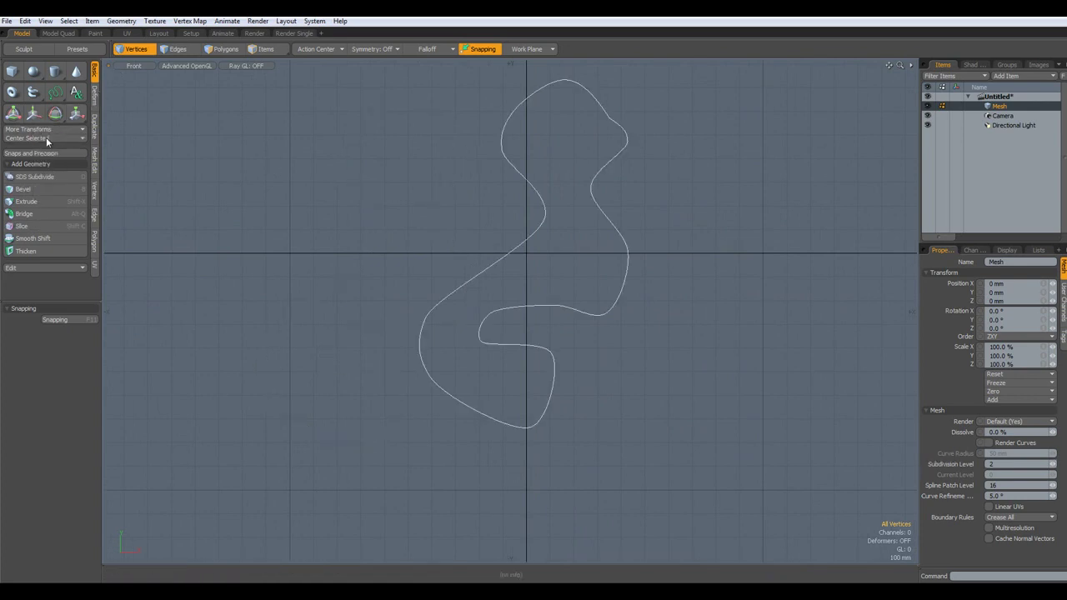
{"action": "key", "text": "w"}
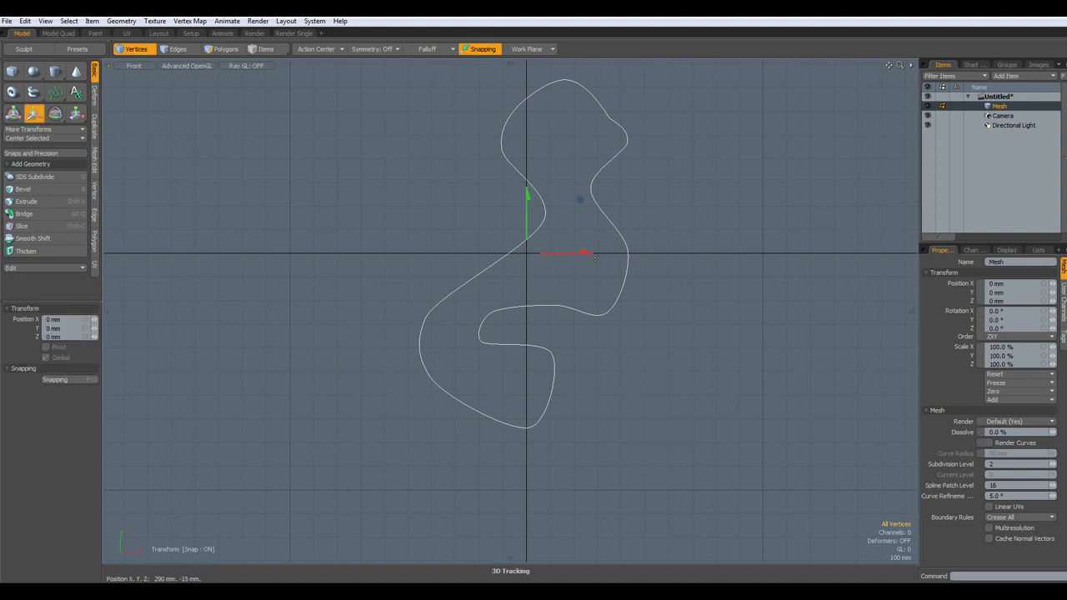
{"action": "left_click_drag", "start_coordinate": [589, 254], "coordinate": [446, 253]}
{"action": "key", "text": "q"}
Radially sweep the curve around the Y axis with a count of 16 over 360°, using Origin as the action center.
{"action": "scroll", "coordinate": [530, 266], "scroll_direction": "down", "scroll_amount": 2}
{"action": "scroll", "coordinate": [531, 267], "scroll_direction": "down", "scroll_amount": 3}
{"action": "left_click_drag", "start_coordinate": [531, 267], "coordinate": [449, 285], "text": "alt"}
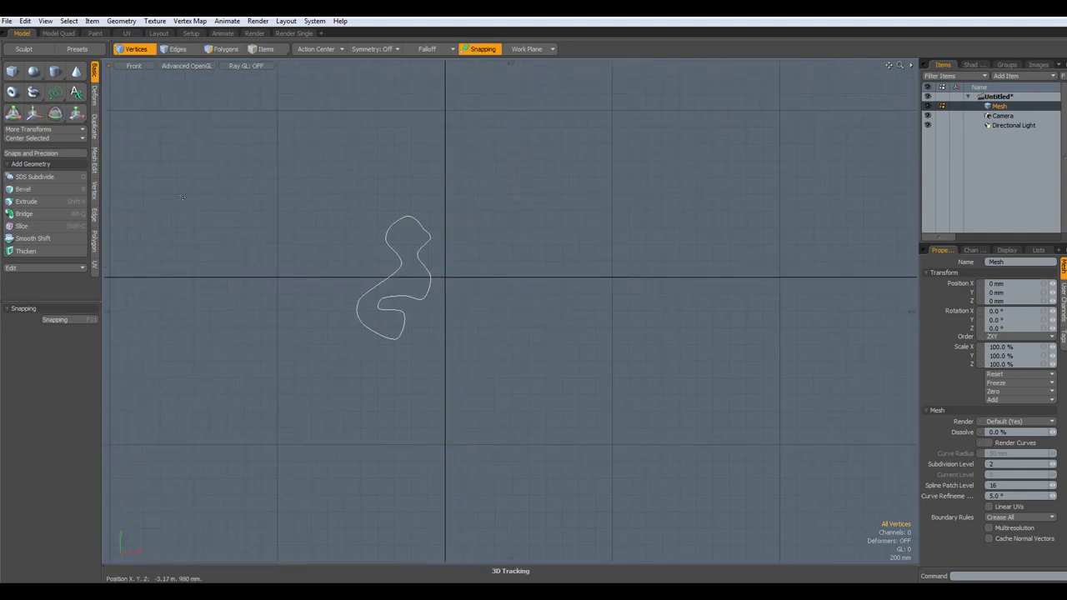
{"action": "left_click", "coordinate": [95, 130]}
{"action": "left_click", "coordinate": [33, 68]}
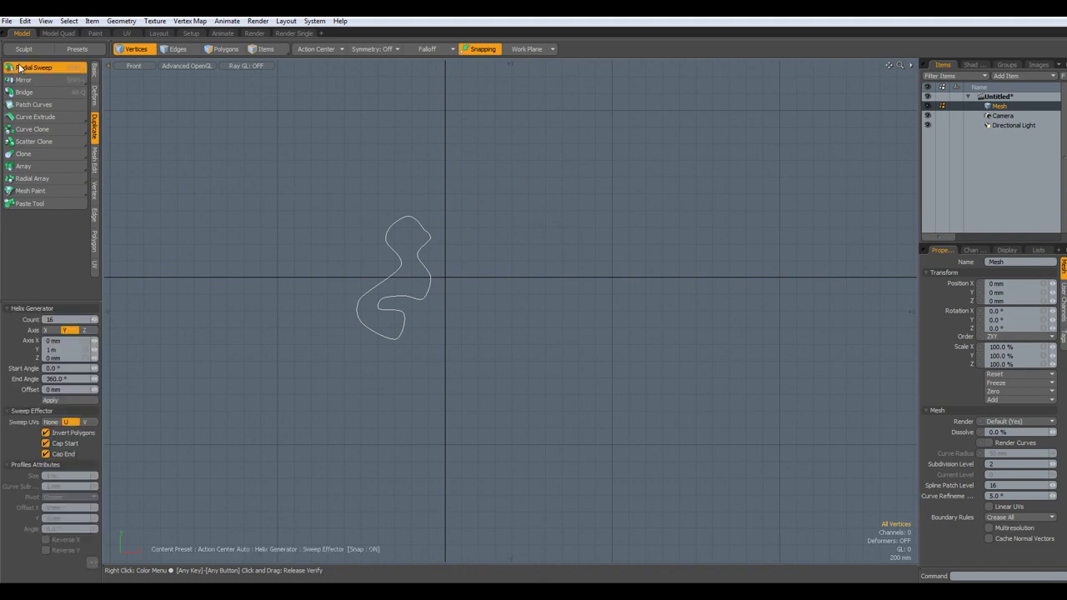
{"action": "left_click", "coordinate": [328, 53]}
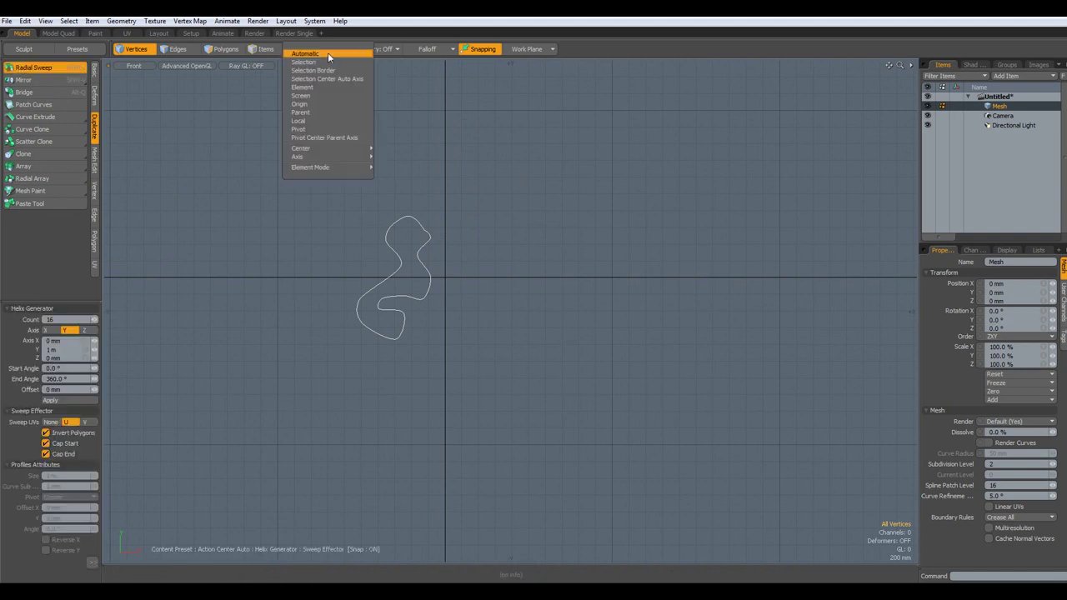
{"action": "left_click", "coordinate": [313, 104]}
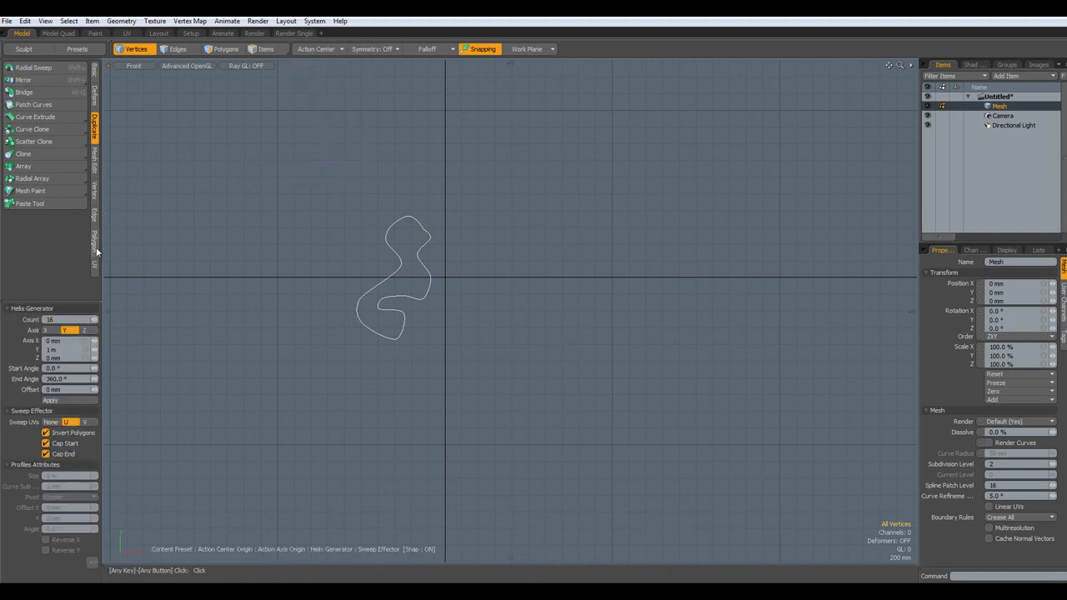
{"action": "left_click", "coordinate": [56, 400]}
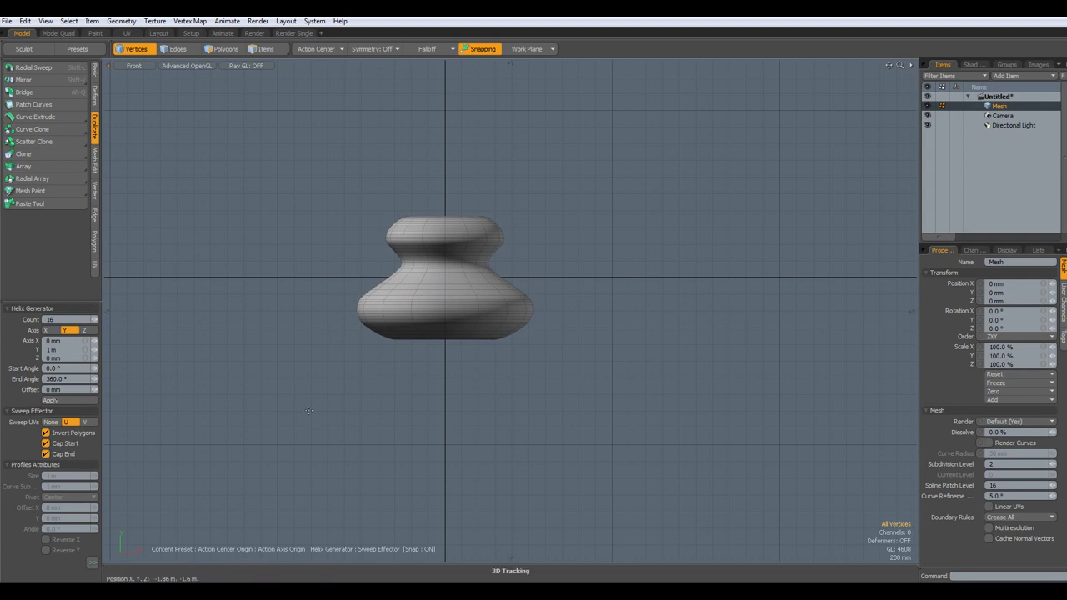
Examine the swept vase's rim and inner opening up close in the Perspective view.
{"action": "key", "text": "ctrl+space"}
{"action": "left_click", "coordinate": [463, 289]}
{"action": "left_click_drag", "start_coordinate": [462, 289], "coordinate": [442, 346], "text": "alt"}
{"action": "scroll", "coordinate": [443, 267], "scroll_direction": "up", "scroll_amount": 8}
{"action": "mouse_move", "coordinate": [438, 270]}
{"action": "left_mouse_down", "text": "alt"}
{"action": "mouse_move", "coordinate": [372, 310]}
{"action": "mouse_move", "coordinate": [446, 277]}
{"action": "left_mouse_up", "text": "alt"}
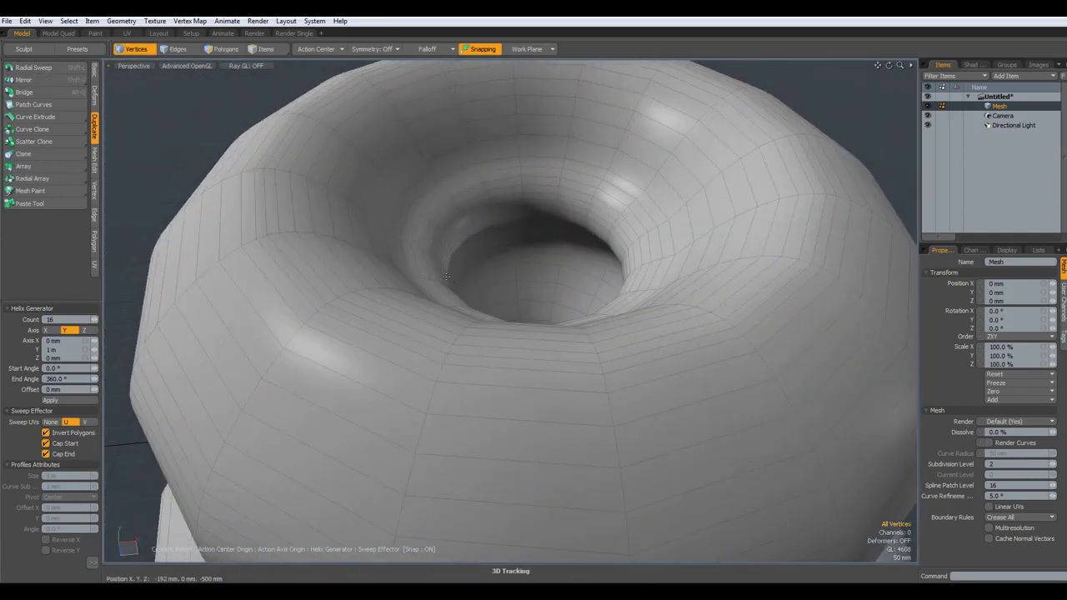
Compare the vase with and without subdivision smoothing, viewing it from above and from the side.
{"action": "key", "text": "Tab"}
{"action": "scroll", "coordinate": [446, 277], "scroll_direction": "down", "scroll_amount": 8}
{"action": "scroll", "coordinate": [446, 277], "scroll_direction": "up", "scroll_amount": 3}
{"action": "left_click_drag", "start_coordinate": [416, 364], "coordinate": [320, 505], "text": "alt"}
{"action": "key", "text": "Tab"}
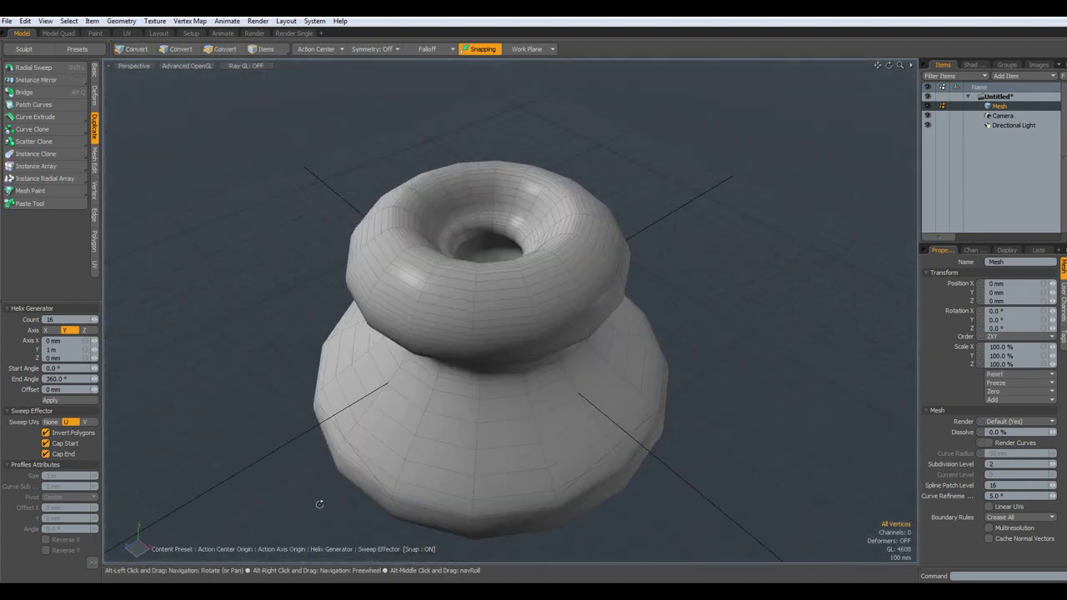
{"action": "left_click_drag", "start_coordinate": [493, 329], "coordinate": [500, 258], "text": "alt"}
{"action": "key", "text": "Tab"}
{"action": "key", "text": "Tab"}
{"action": "scroll", "coordinate": [509, 263], "scroll_direction": "down", "scroll_amount": 3}
{"action": "scroll", "coordinate": [518, 265], "scroll_direction": "up", "scroll_amount": 3}
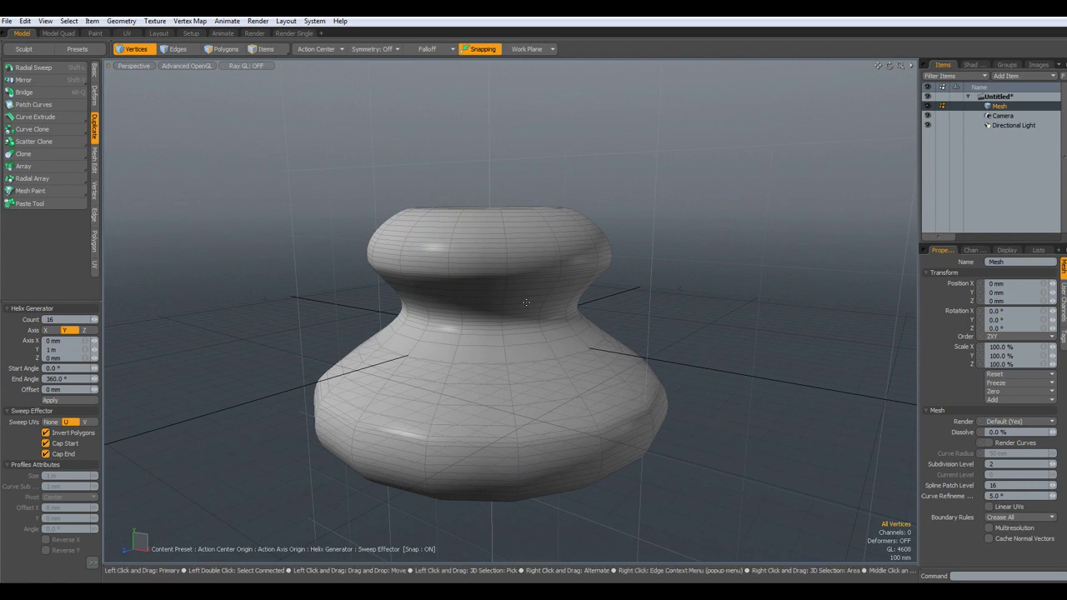
{"action": "key", "text": "Tab"}
{"action": "key", "text": "Tab"}
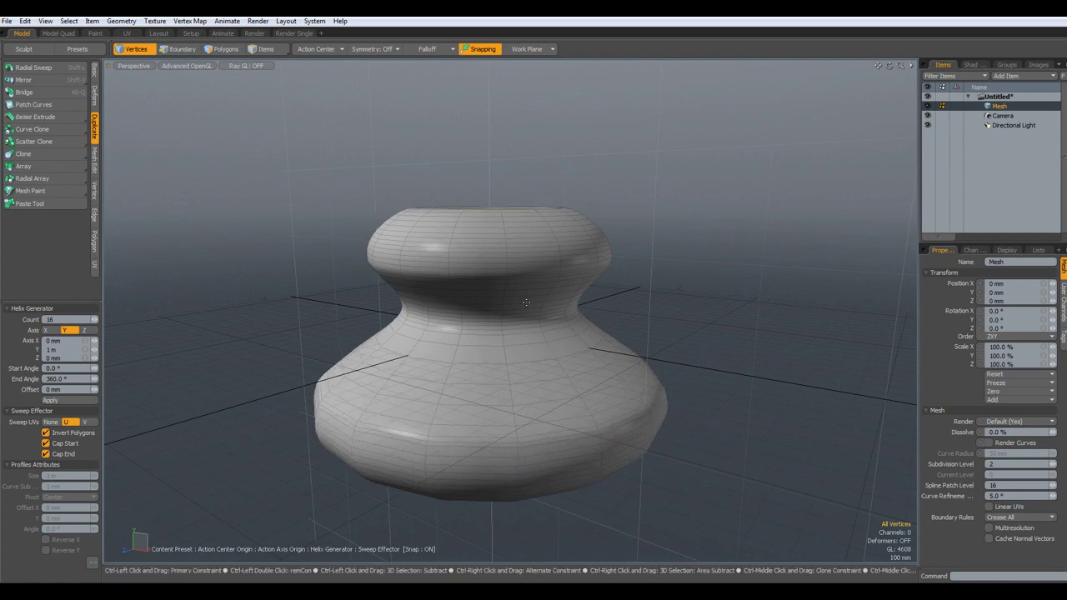
Undo the radial sweep to get back the plain curve and return to the Front view.
{"action": "key", "text": "ctrl+z"}
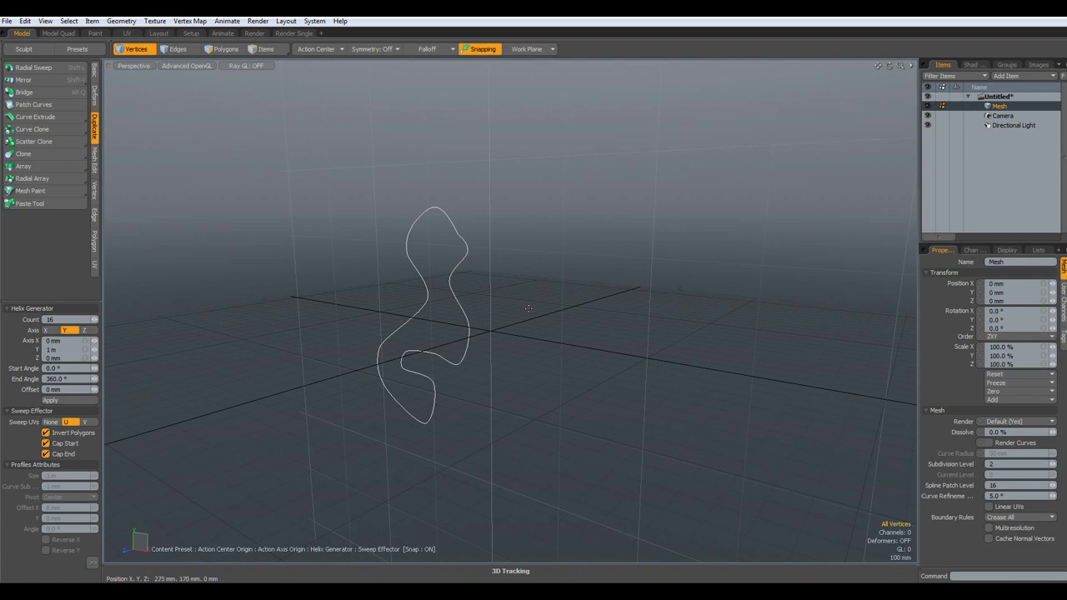
{"action": "key", "text": "KP_1"}
{"action": "left_click_drag", "start_coordinate": [528, 309], "coordinate": [642, 270], "text": "alt"}
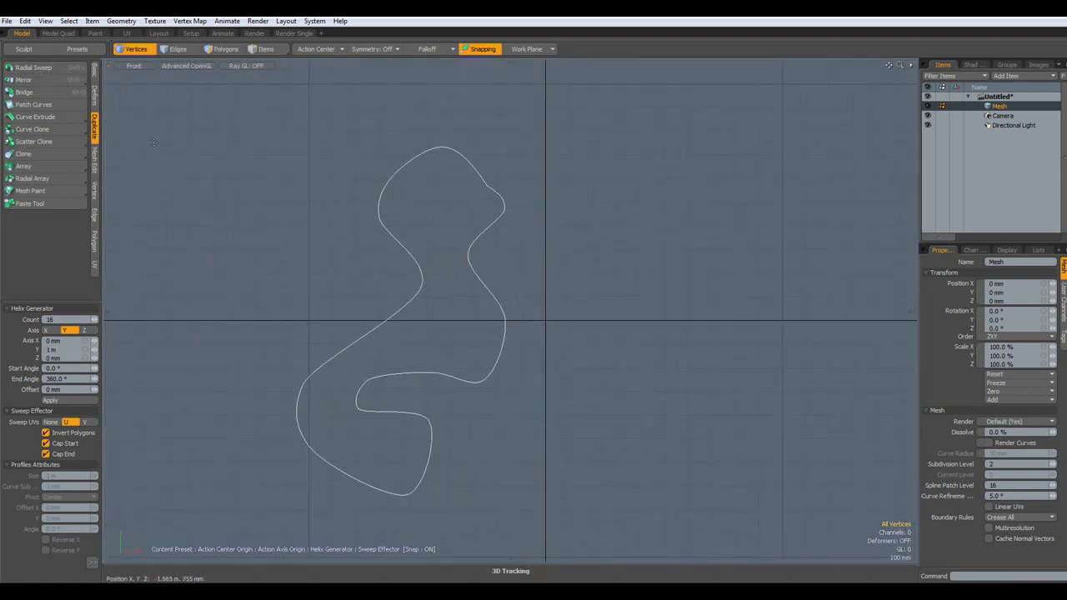
In edge mode, radially sweep the curve around the Y axis with a count of 16 over 360° and the action center at Origin.
{"action": "left_click", "coordinate": [178, 50]}
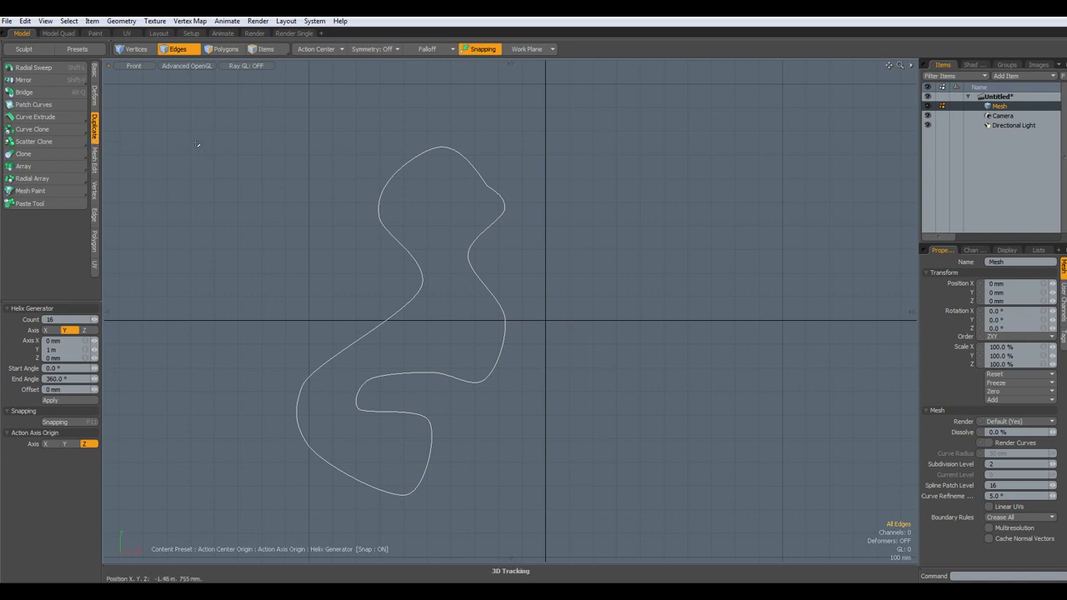
{"action": "left_click", "coordinate": [33, 68]}
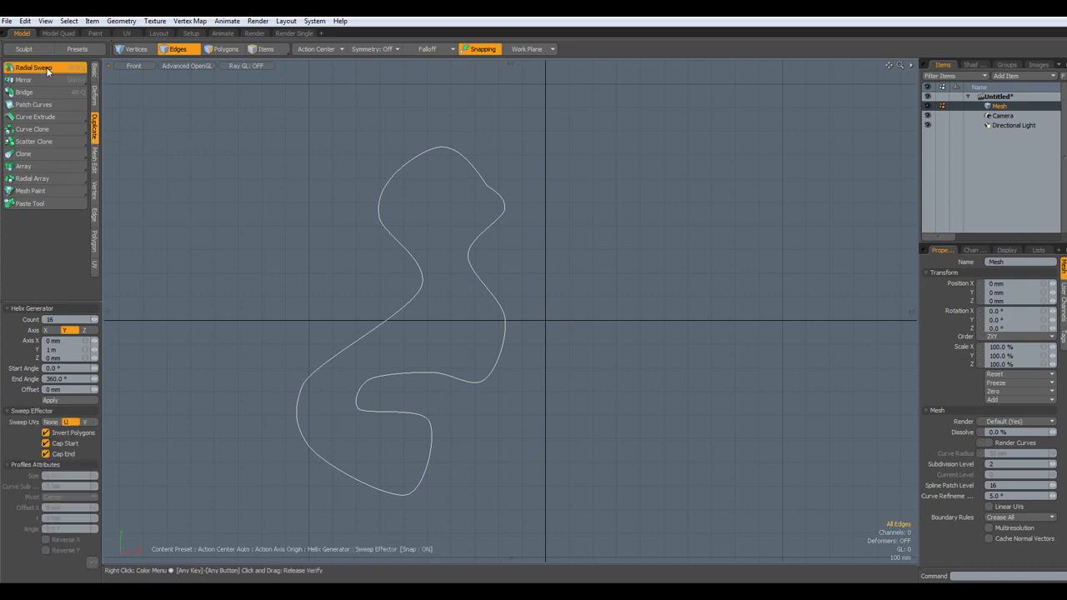
{"action": "left_click", "coordinate": [321, 47]}
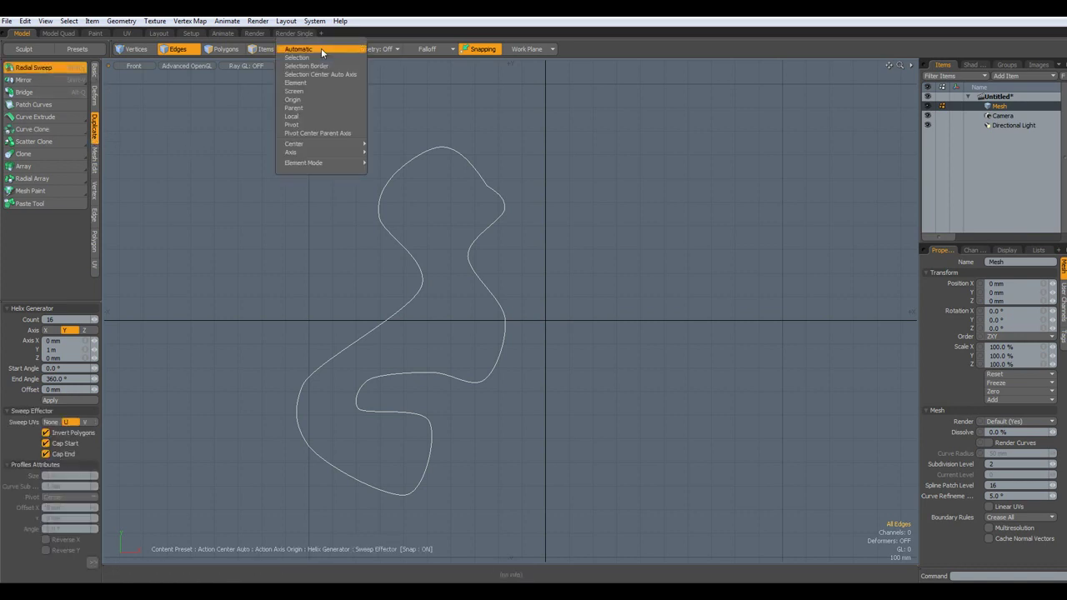
{"action": "left_click", "coordinate": [301, 100]}
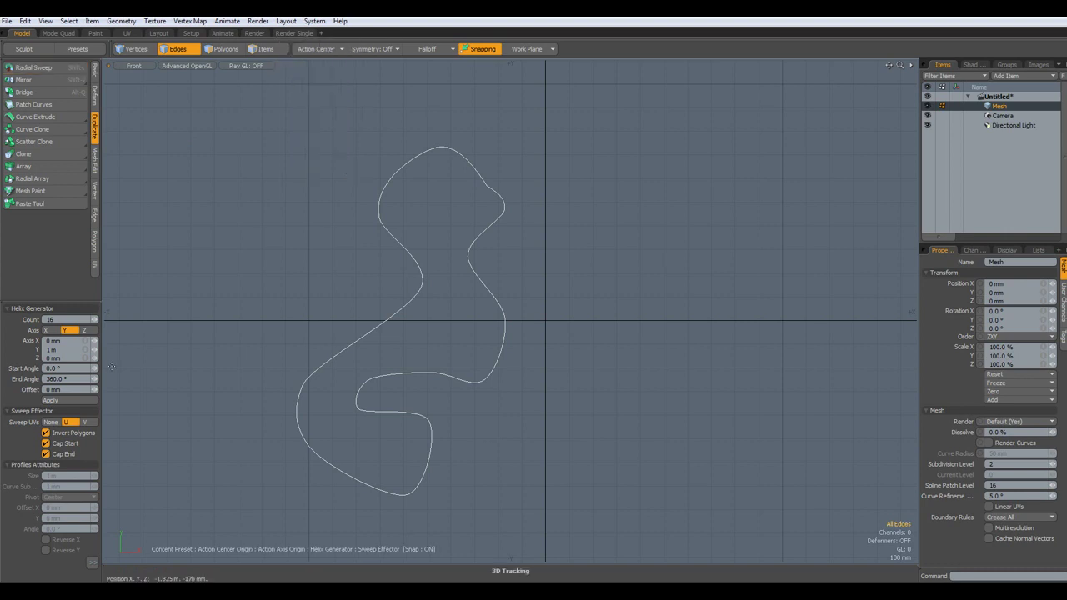
{"action": "left_click", "coordinate": [51, 400]}
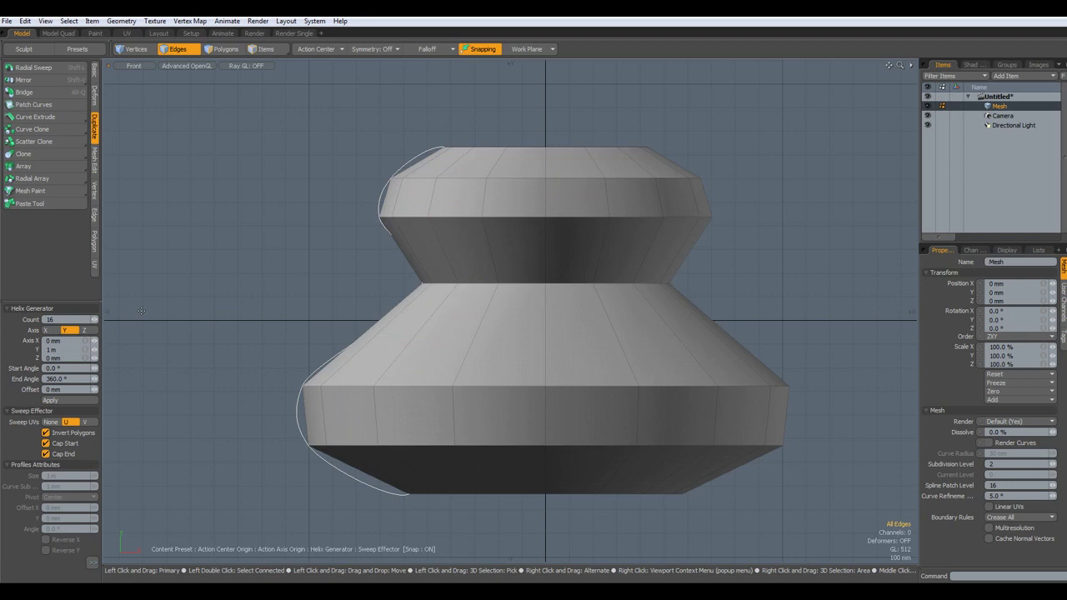
Convert the edge-swept vase to a subdivision surface and check its sides, underside and interior in the Perspective view.
{"action": "key", "text": "Tab"}
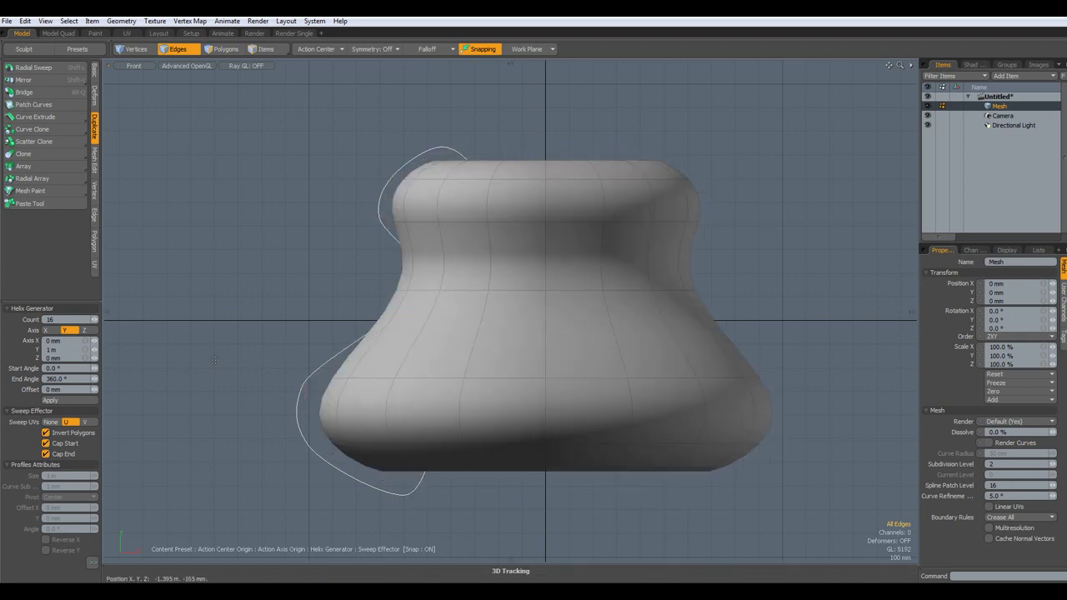
{"action": "key", "text": "ctrl+space"}
{"action": "left_click", "coordinate": [463, 486]}
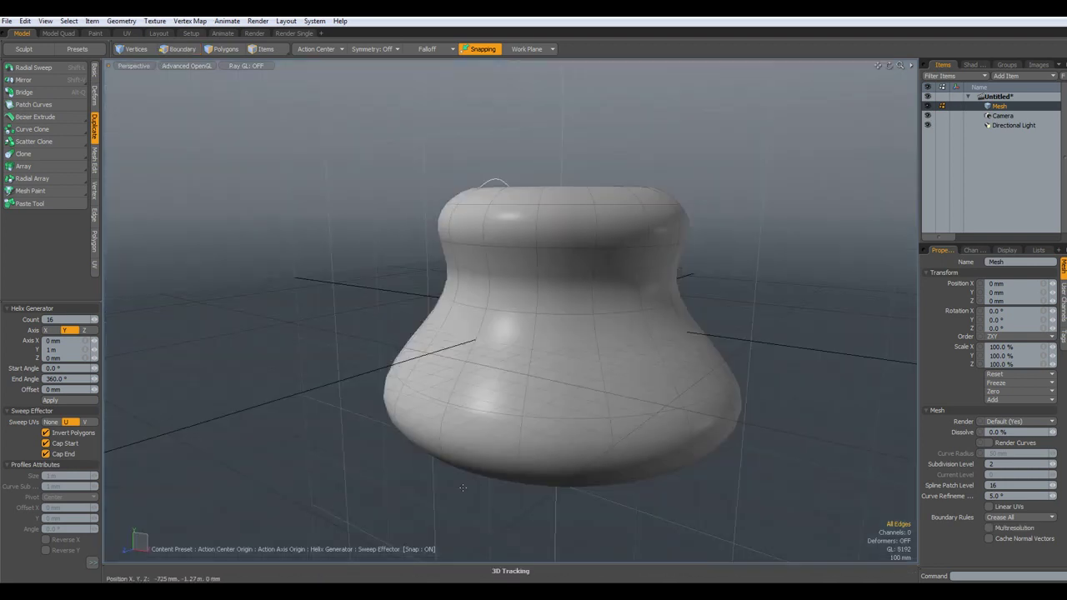
{"action": "left_click_drag", "start_coordinate": [500, 433], "coordinate": [714, 314], "text": "alt"}
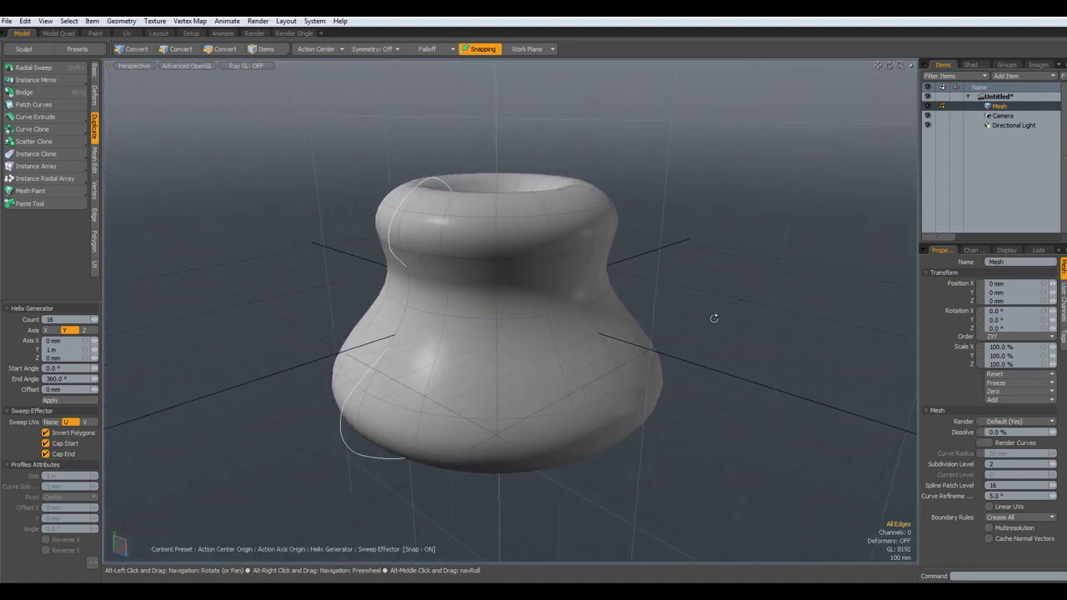
{"action": "left_click_drag", "start_coordinate": [372, 381], "coordinate": [347, 360], "text": "alt"}
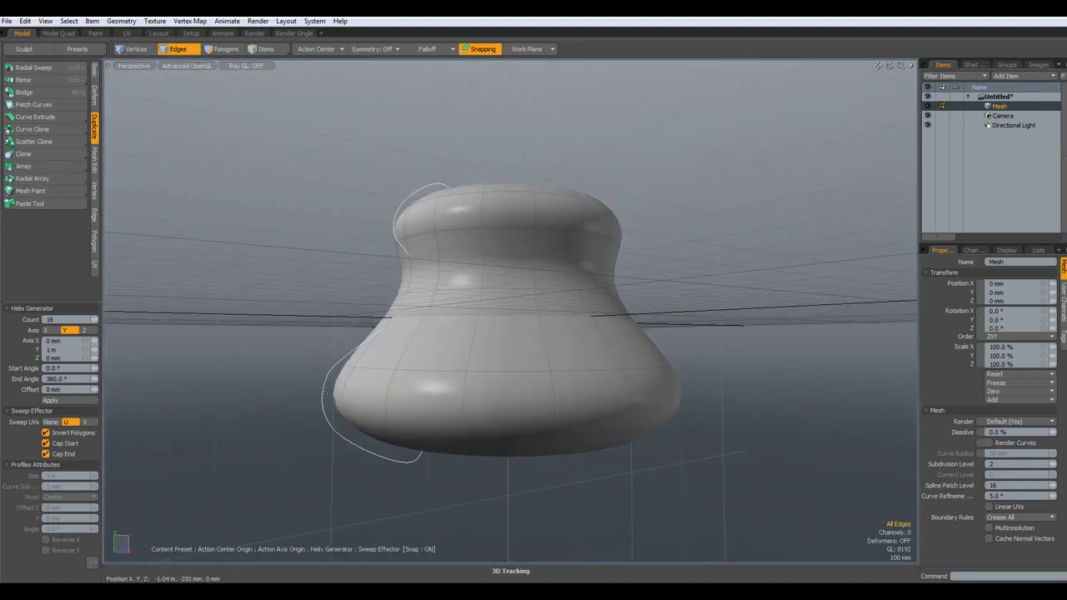
{"action": "left_click_drag", "start_coordinate": [377, 390], "coordinate": [400, 434], "text": "alt"}
{"action": "left_click_drag", "start_coordinate": [479, 435], "coordinate": [501, 351], "text": "alt"}
{"action": "scroll", "coordinate": [536, 378], "scroll_direction": "up", "scroll_amount": 3}
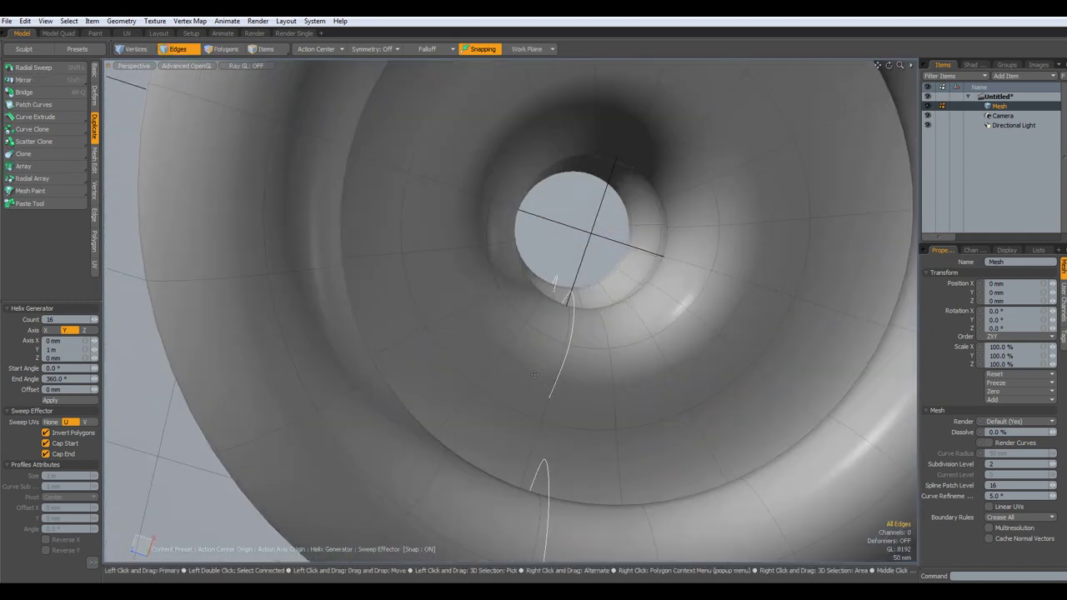
Turn subdivision off and back on to compare the raw and smoothed polygons inside the vase.
{"action": "key", "text": "Tab"}
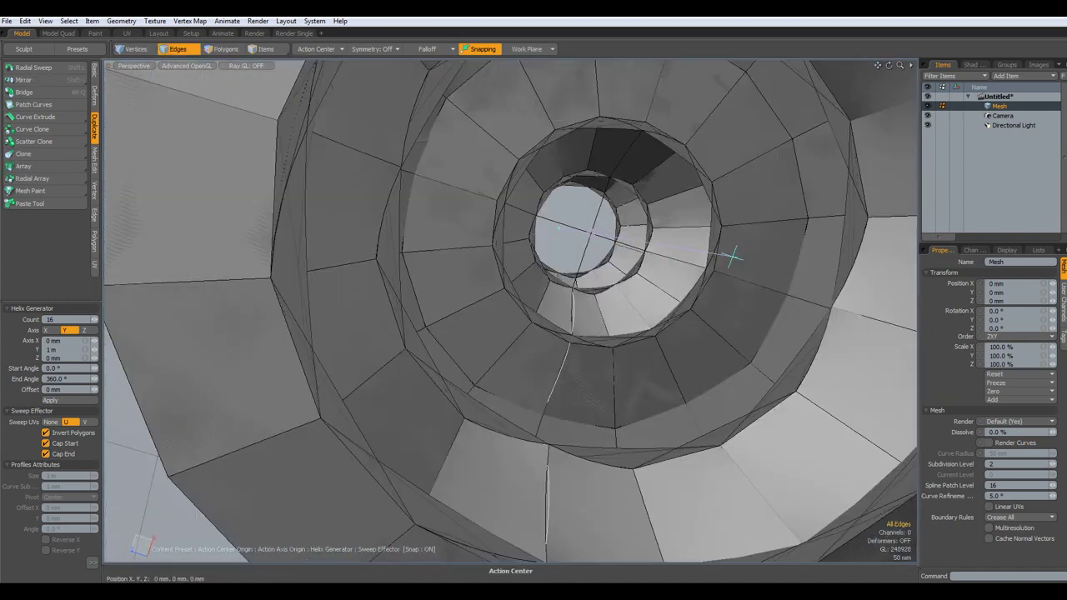
{"action": "key", "text": "Tab"}
{"action": "key", "text": "alt"}
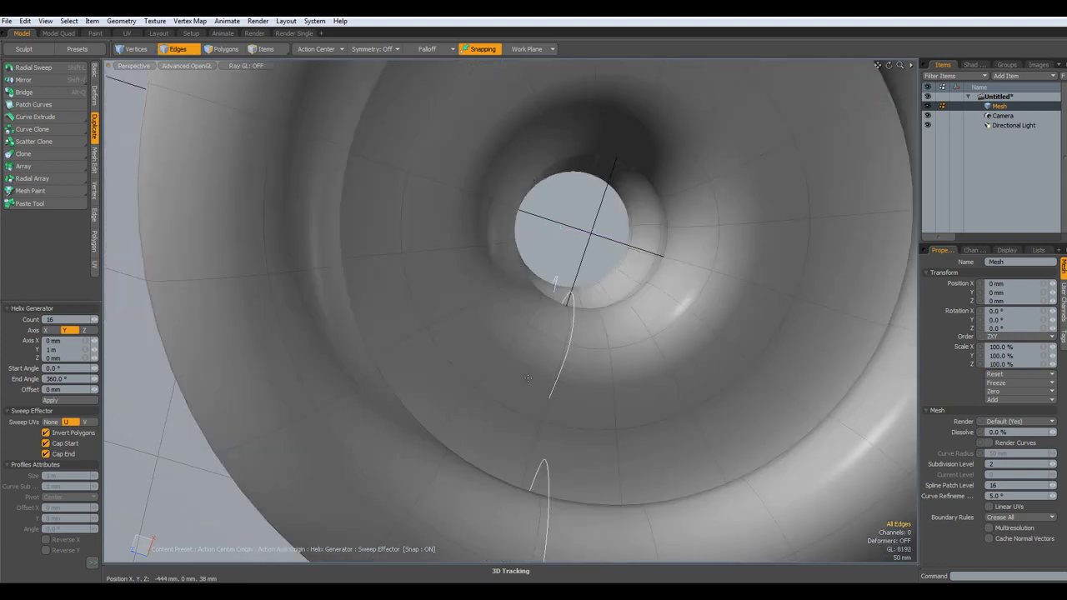
Drop the Radial Sweep tool and pick the curve's single vertex inside the vase in vertex mode, ending on an outside view.
{"action": "key", "text": "q"}
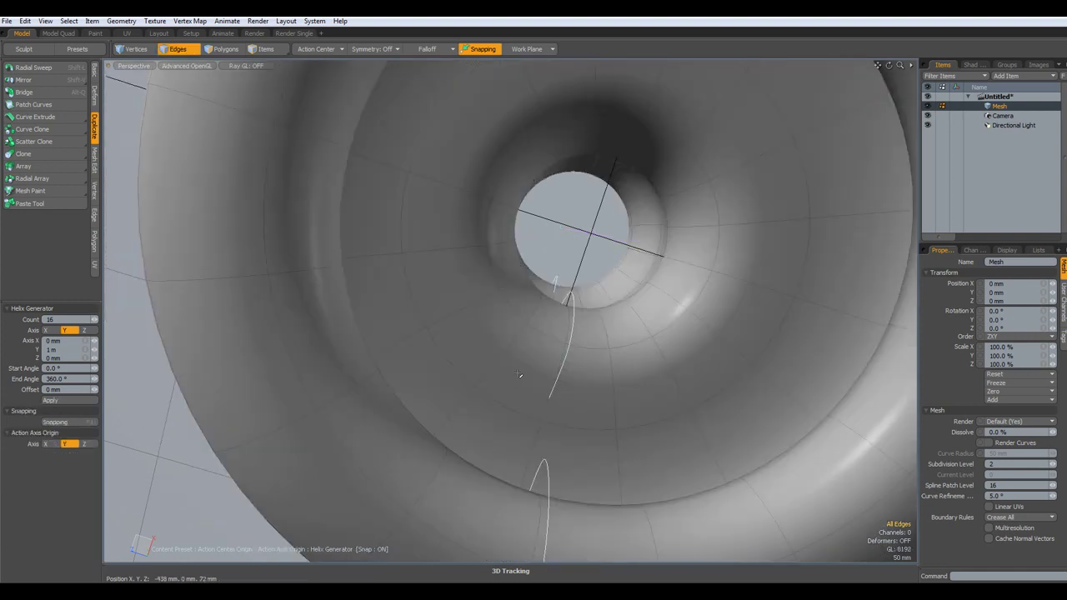
{"action": "key", "text": "1"}
{"action": "left_click_drag", "start_coordinate": [541, 392], "coordinate": [572, 444]}
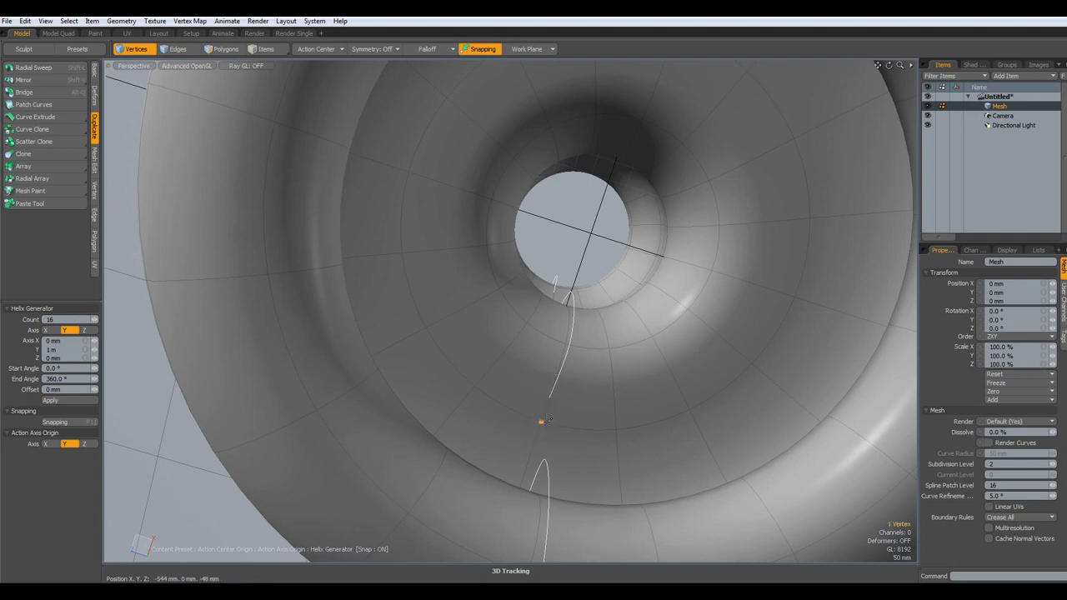
{"action": "left_click_drag", "start_coordinate": [562, 357], "coordinate": [755, 569], "text": "alt"}
{"action": "scroll", "coordinate": [718, 468], "scroll_direction": "down", "scroll_amount": 3}
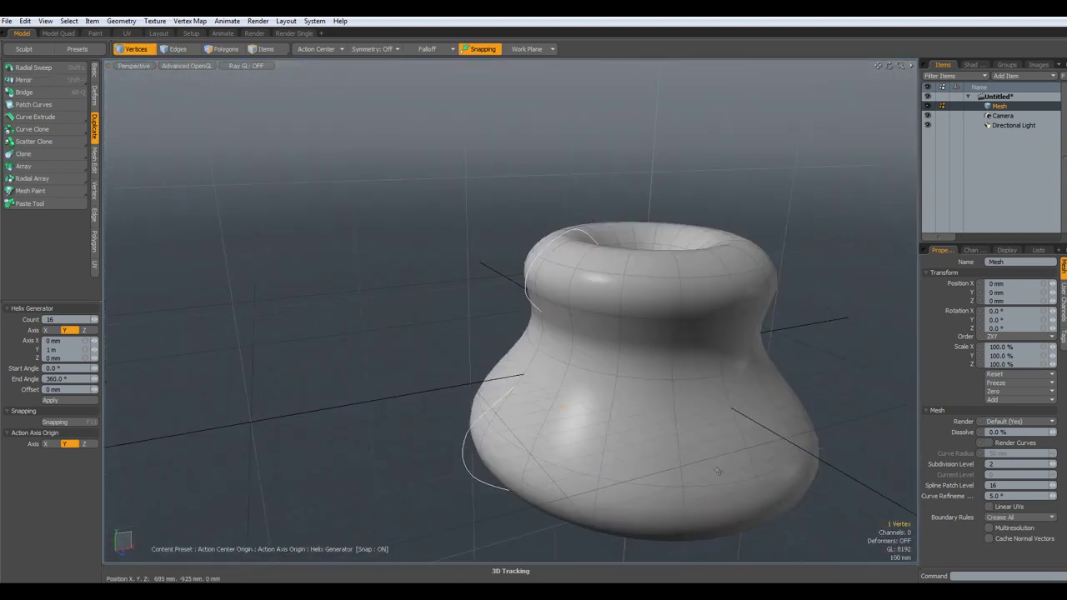
Turn off subdivision and compare the raw vase polygons with the remaining profile curve along the base and neck.
{"action": "key", "text": "Tab"}
{"action": "left_click_drag", "start_coordinate": [719, 472], "coordinate": [553, 388], "text": "alt+shift"}
{"action": "scroll", "coordinate": [341, 432], "scroll_direction": "up", "scroll_amount": 5}
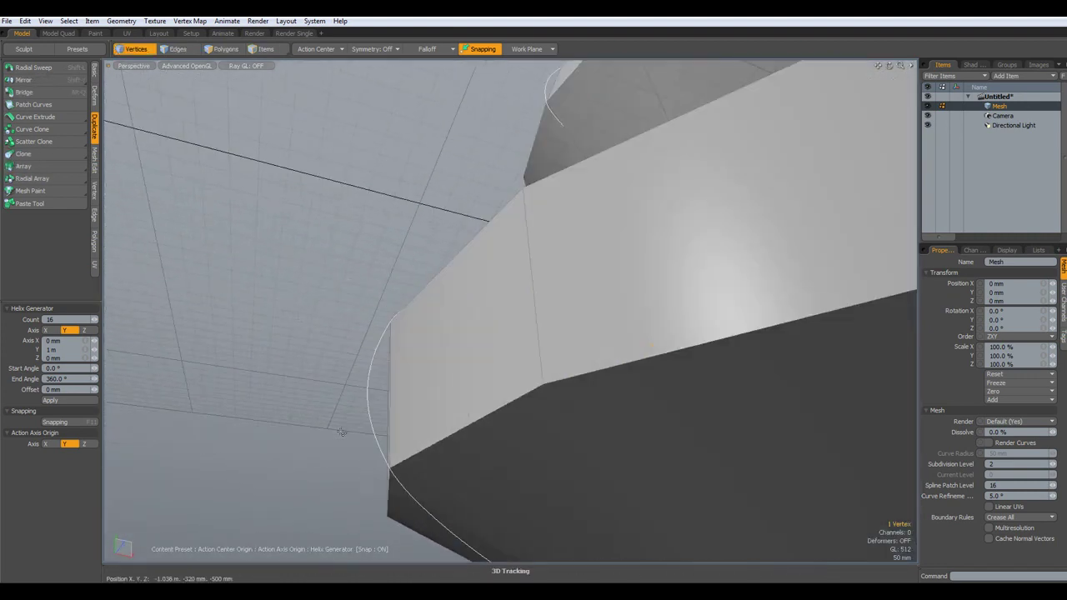
{"action": "left_click_drag", "start_coordinate": [375, 458], "coordinate": [404, 482]}
{"action": "left_click_drag", "start_coordinate": [547, 355], "coordinate": [533, 393], "text": "alt"}
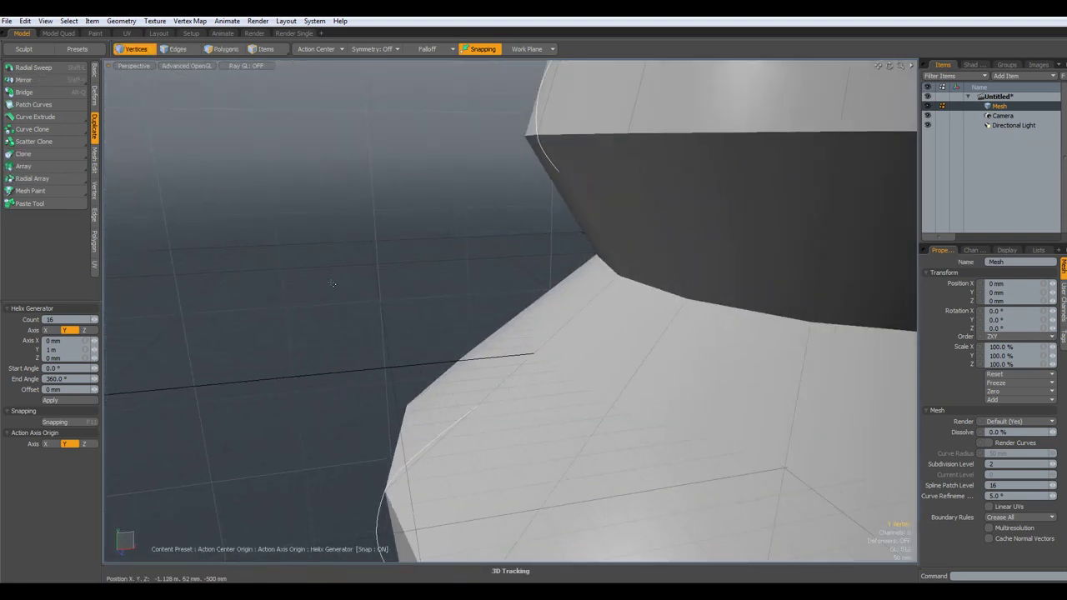
{"action": "scroll", "coordinate": [447, 326], "scroll_direction": "down", "scroll_amount": 3}
{"action": "left_click_drag", "start_coordinate": [743, 384], "coordinate": [578, 375], "text": "alt+shift"}
{"action": "left_click_drag", "start_coordinate": [580, 425], "coordinate": [567, 414], "text": "alt"}
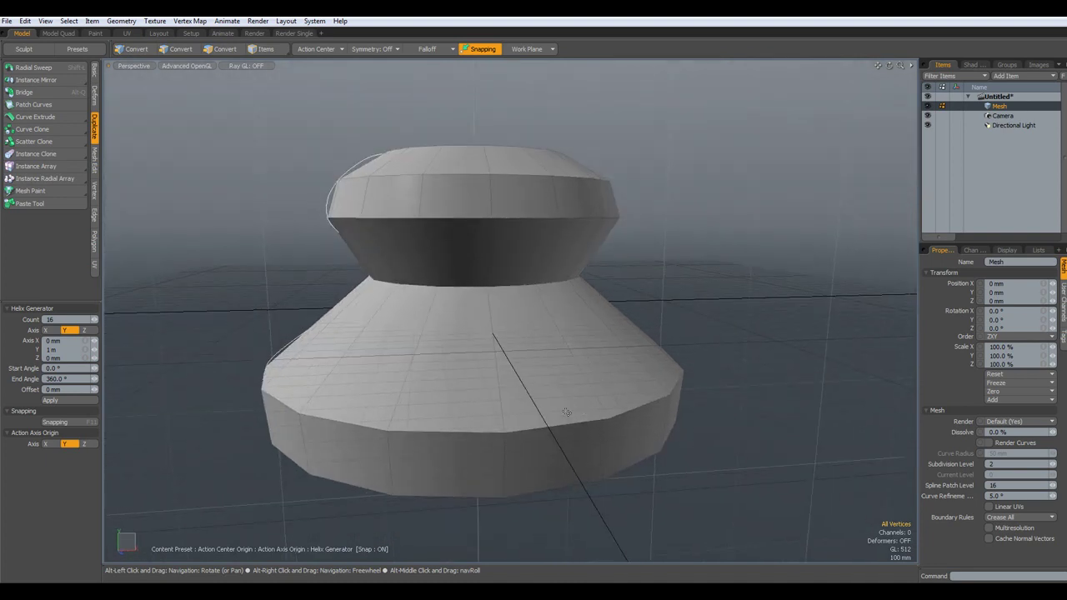
In the Front view, select the leftover profile curve in polygon mode and delete it, keeping the swept polygons.
{"action": "key", "text": "KP_1"}
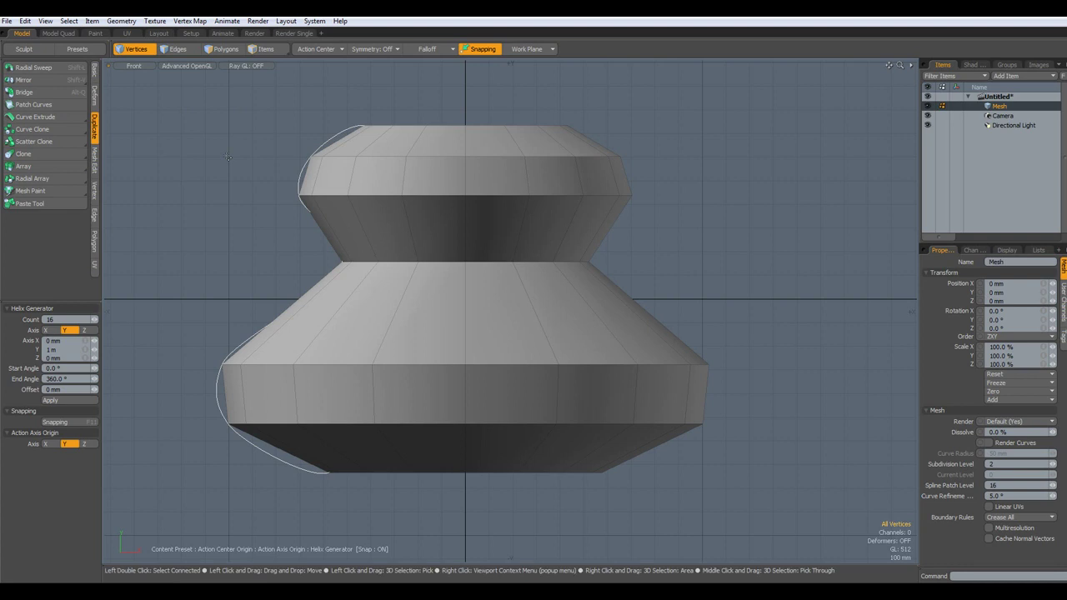
{"action": "left_click", "coordinate": [224, 49]}
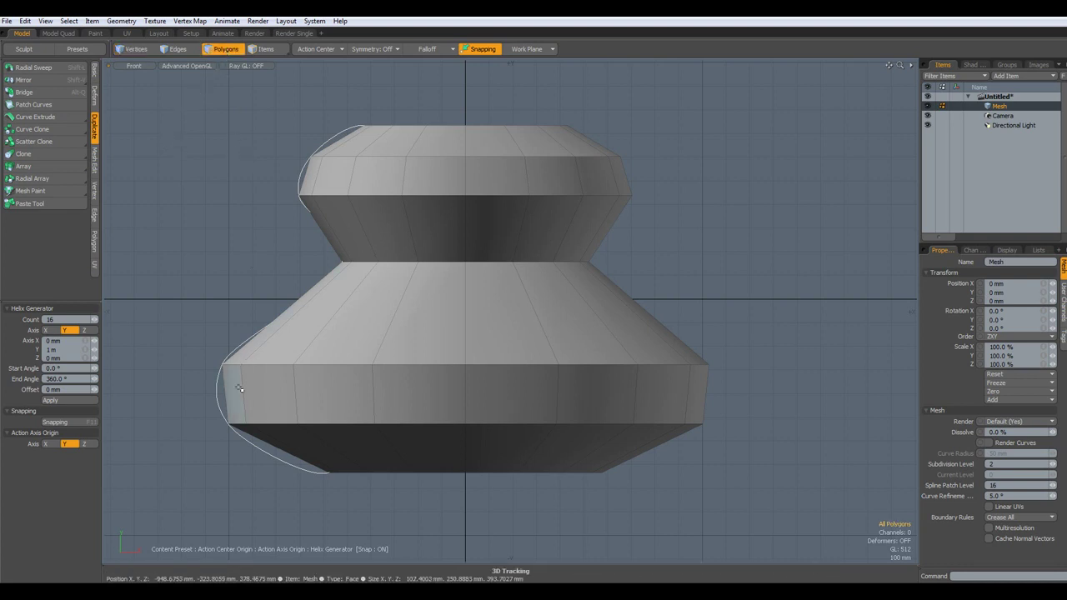
{"action": "scroll", "coordinate": [223, 421], "scroll_direction": "up", "scroll_amount": 5}
{"action": "left_click", "coordinate": [223, 413]}
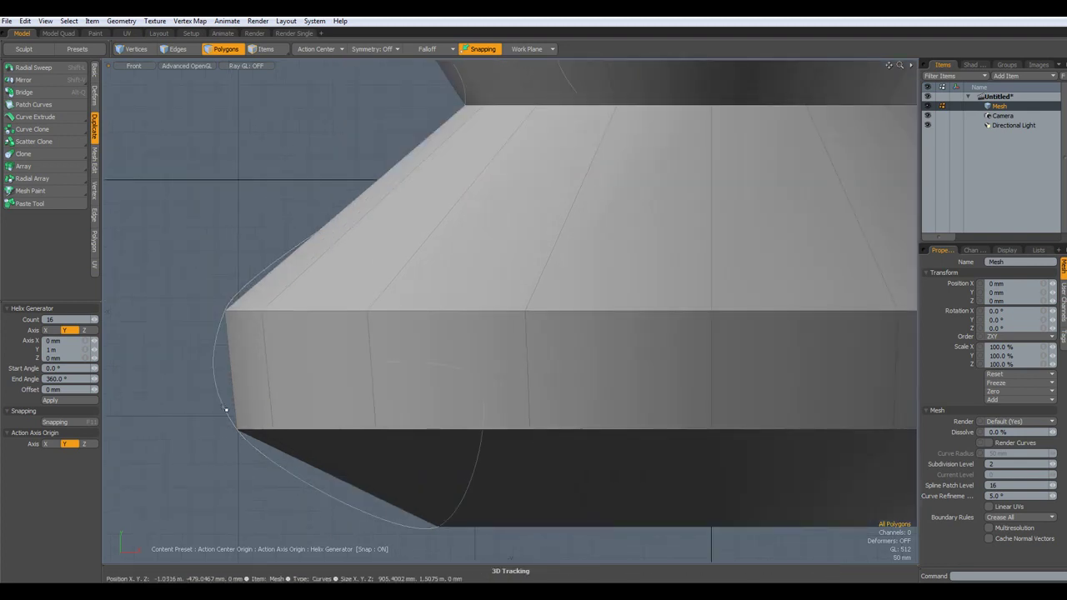
{"action": "scroll", "coordinate": [225, 409], "scroll_direction": "down", "scroll_amount": 5}
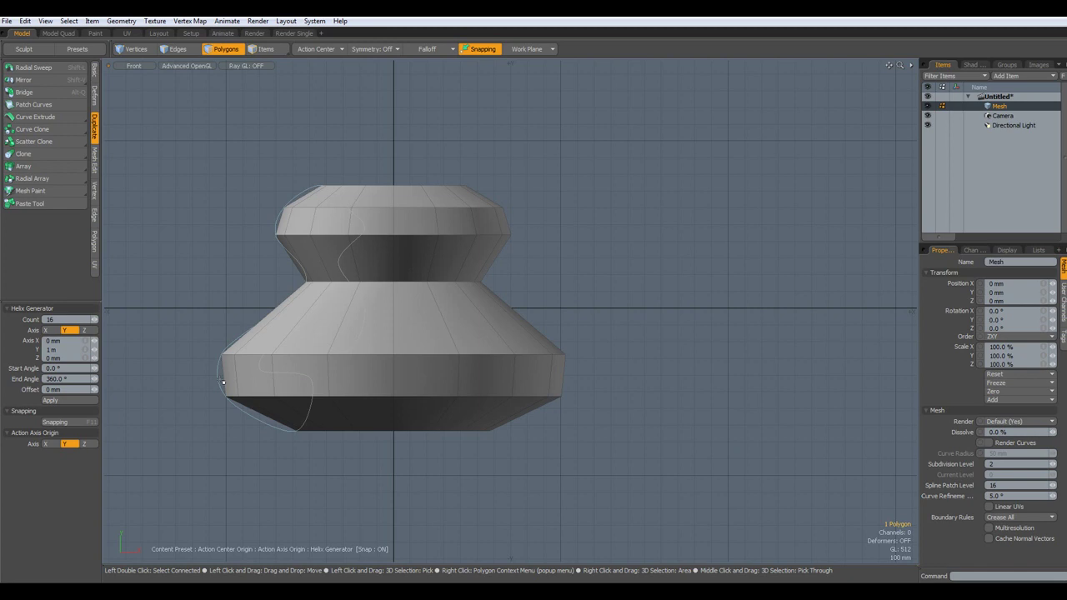
{"action": "key", "text": "Delete"}
Turn subdivision back on for the vase and inspect the smoothed shape from several sides in the Perspective view.
{"action": "key", "text": "Tab"}
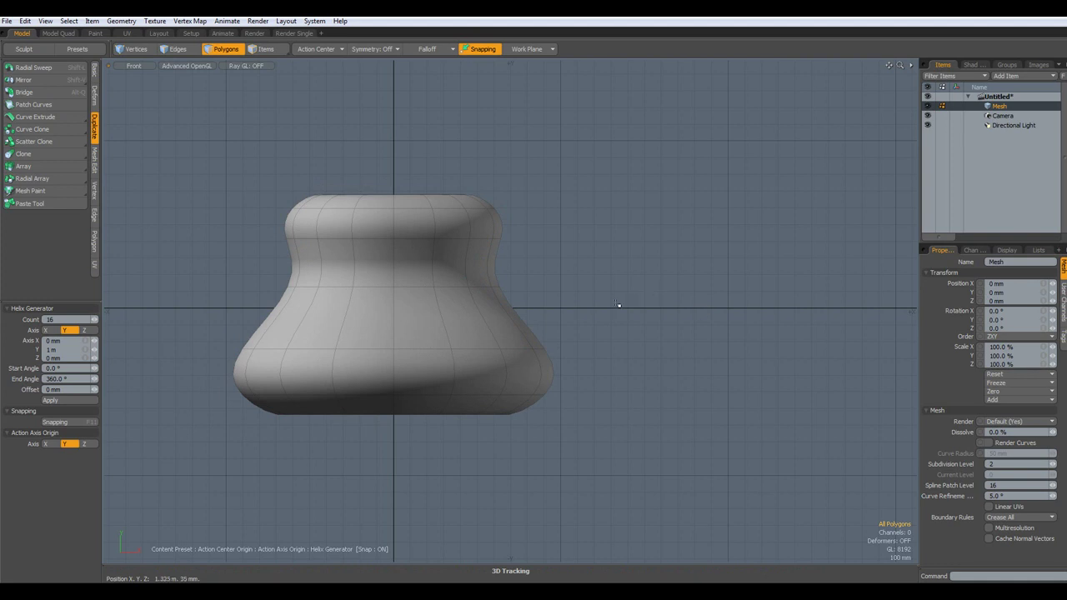
{"action": "key", "text": "ctrl+space"}
{"action": "left_click", "coordinate": [654, 333]}
{"action": "left_click_drag", "start_coordinate": [586, 283], "coordinate": [542, 309], "text": "alt"}
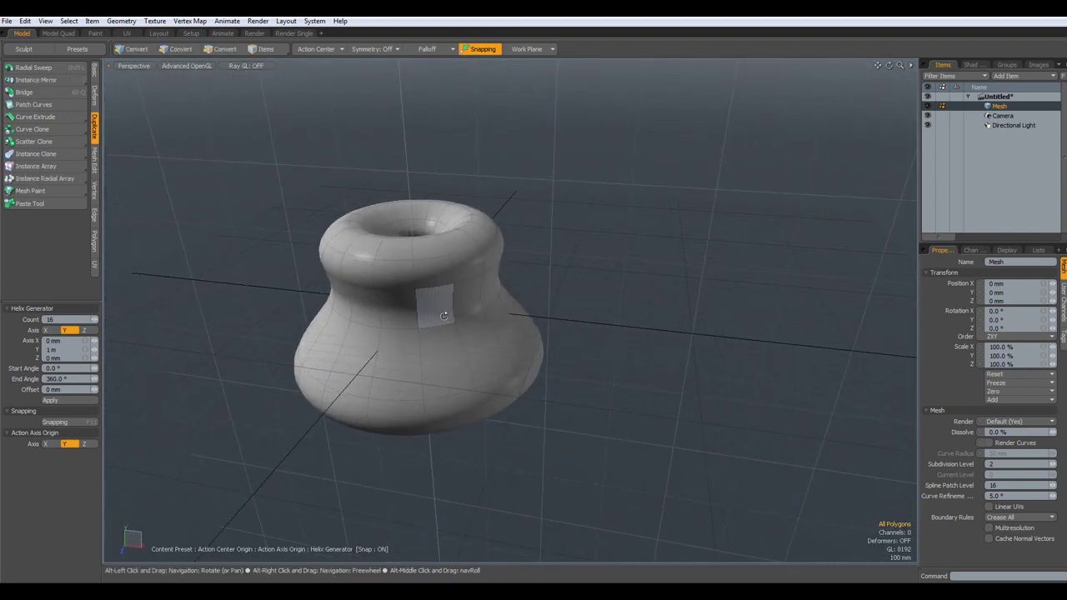
{"action": "left_click_drag", "start_coordinate": [444, 316], "coordinate": [355, 295], "text": "alt"}
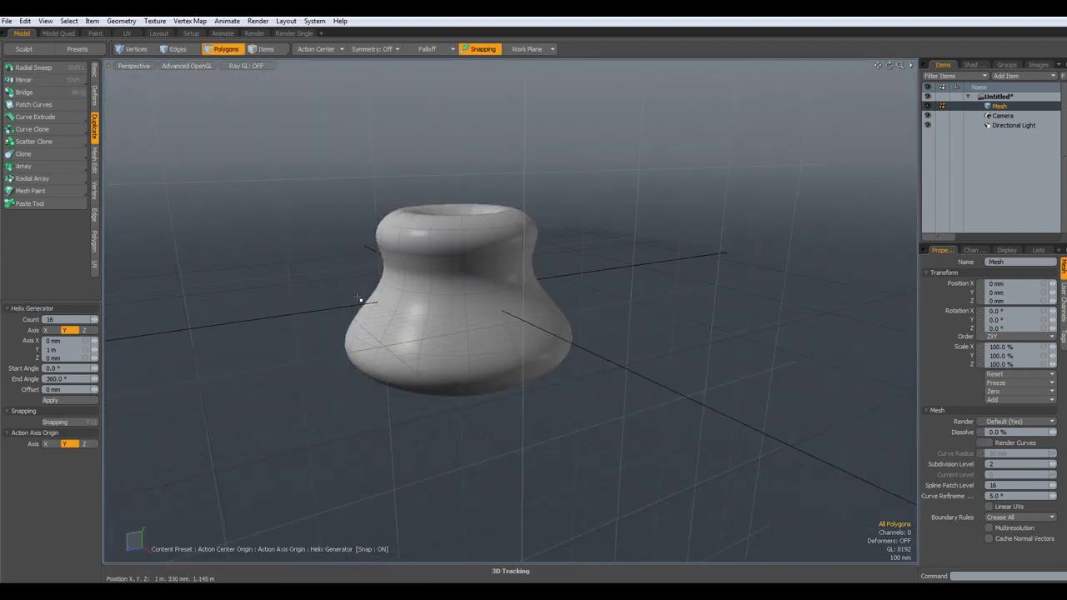
Select the whole connected vase mesh, delete it, and return to the Front view.
{"action": "double_click", "coordinate": [425, 325]}
{"action": "key", "text": "Delete"}
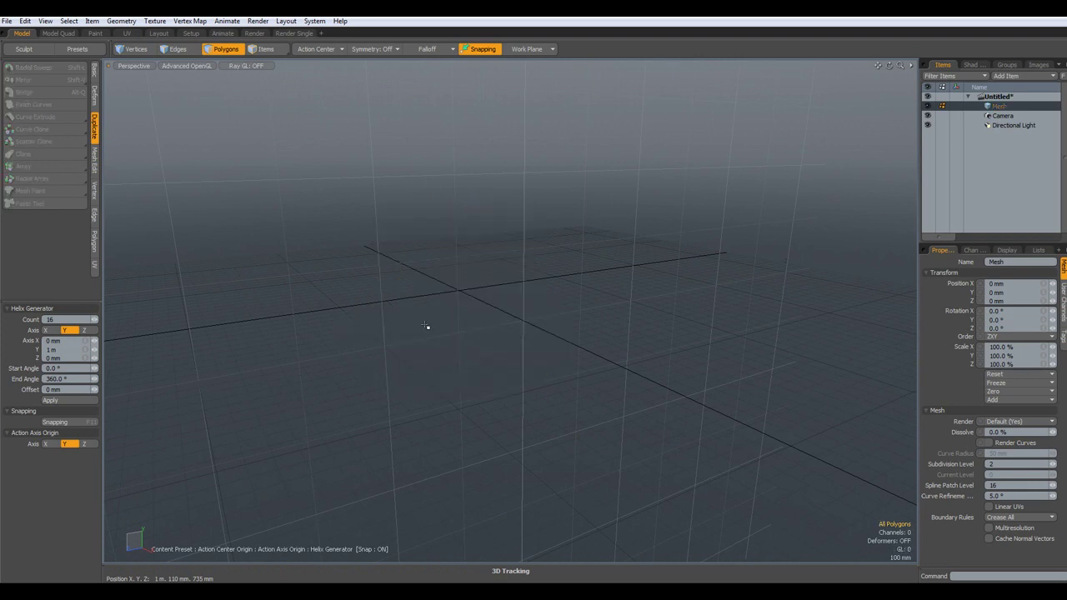
{"action": "key", "text": "KP_1"}
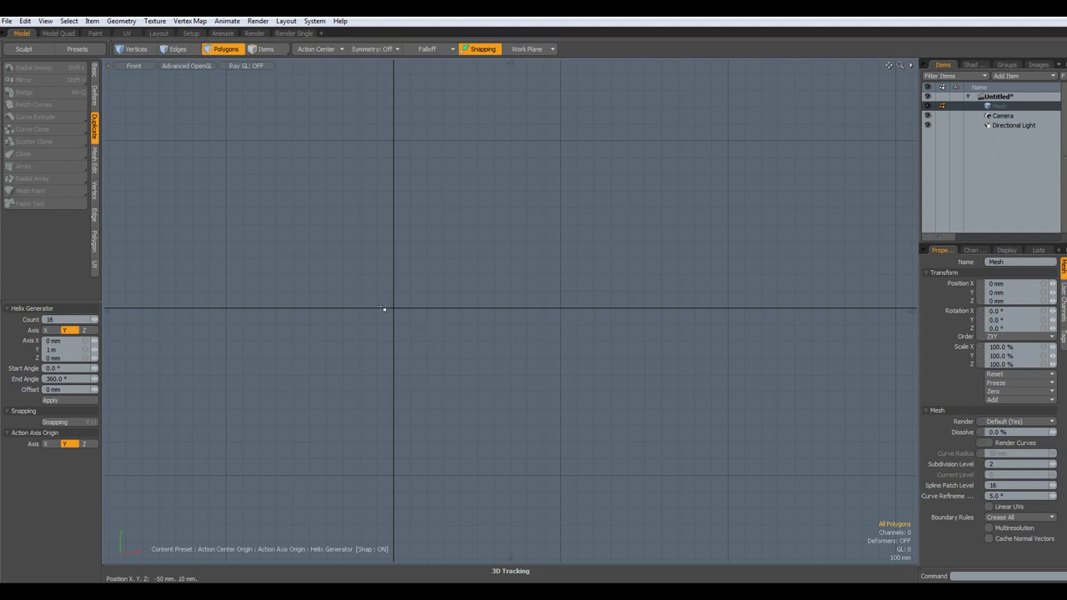
Cycle through the Vertices, Polygons and Items selection modes and finish in Edges mode.
{"action": "left_click", "coordinate": [132, 49]}
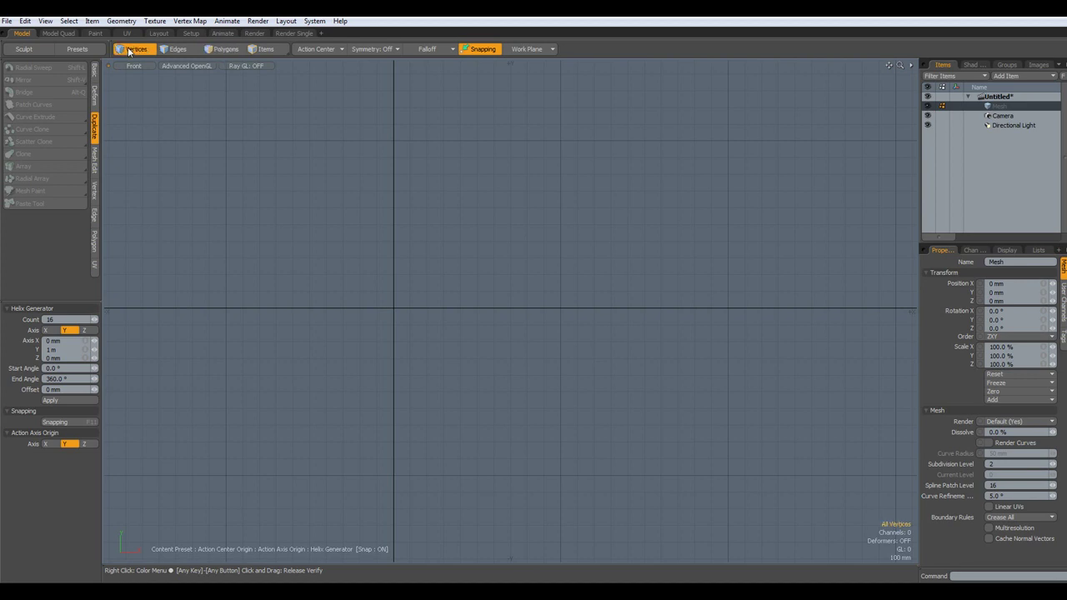
{"action": "left_click", "coordinate": [232, 51]}
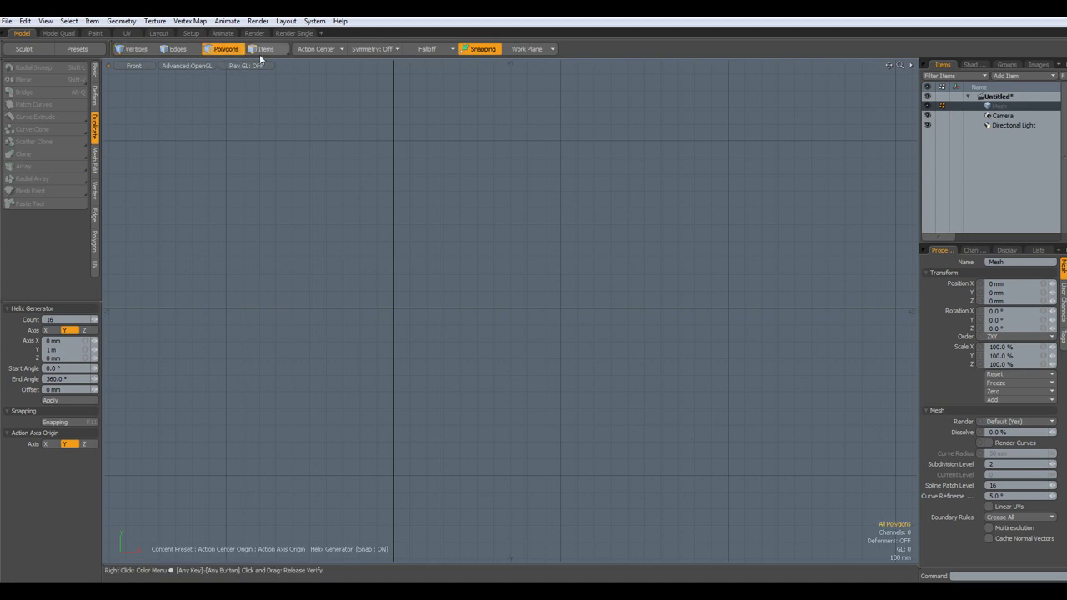
{"action": "left_click", "coordinate": [265, 49]}
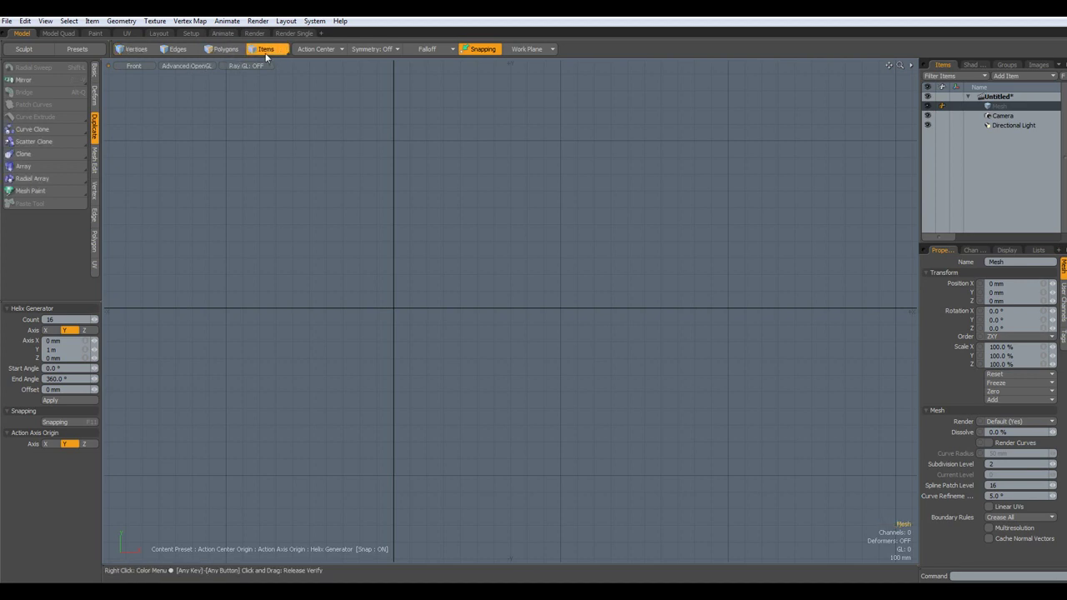
{"action": "left_click", "coordinate": [174, 49]}
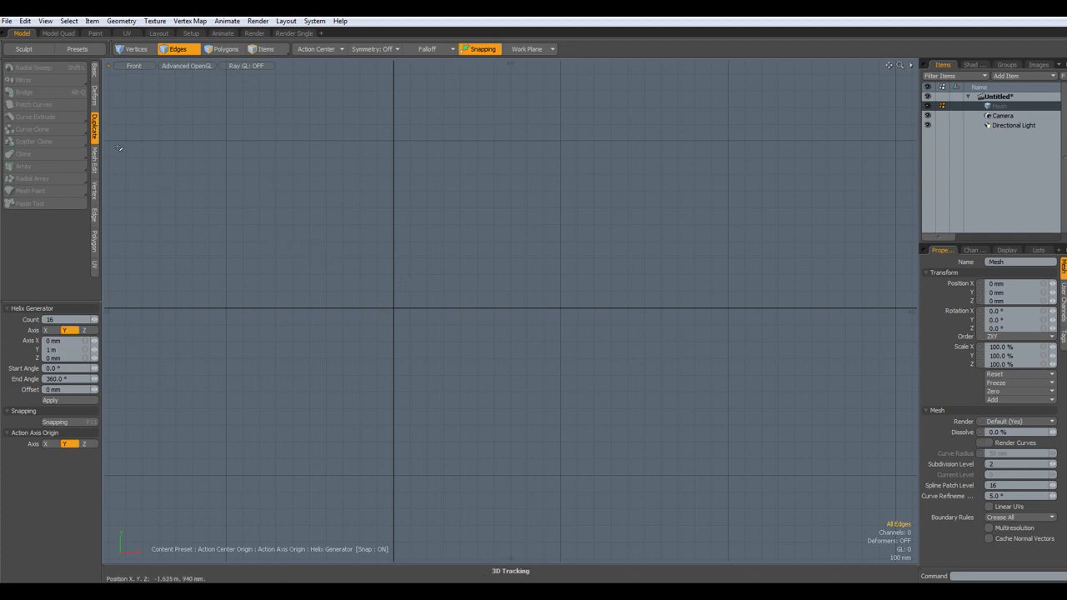
Draw a three-point Curve in the Front view through about (-9, 500), (915, -20) and (-5, -495) mm.
{"action": "left_click", "coordinate": [94, 73]}
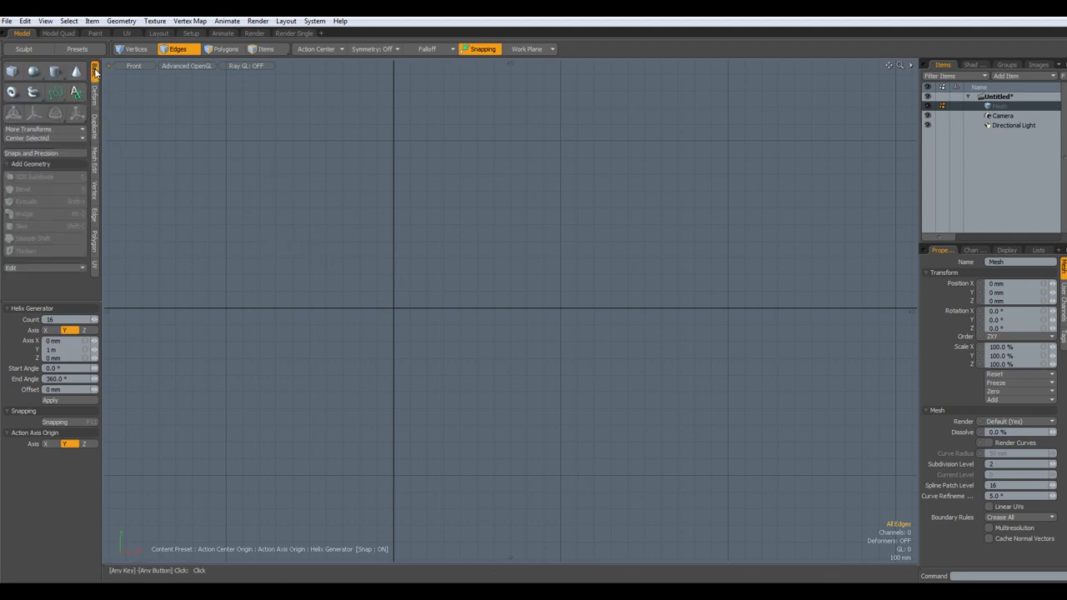
{"action": "left_click", "coordinate": [55, 92]}
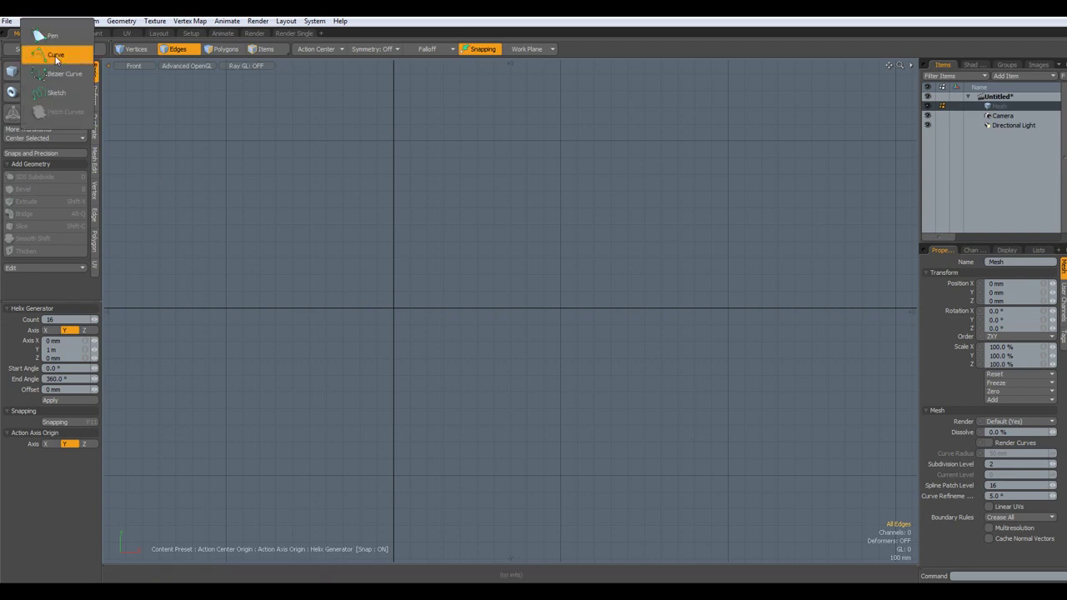
{"action": "left_click", "coordinate": [55, 55]}
{"action": "key", "text": "Escape"}
{"action": "key", "text": "Escape"}
{"action": "key", "text": "Escape"}
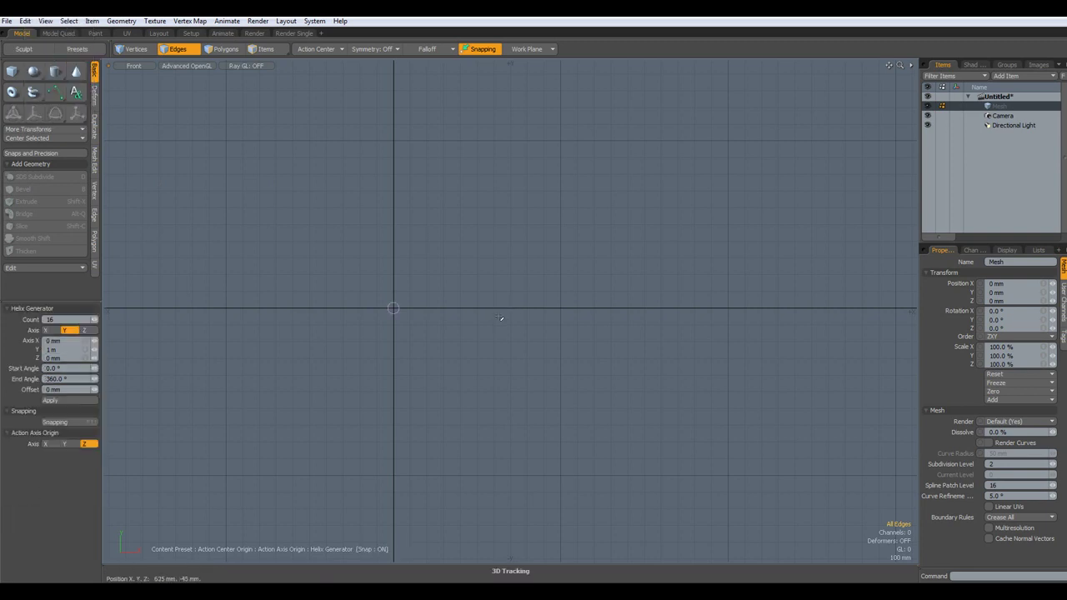
{"action": "left_click", "coordinate": [60, 93]}
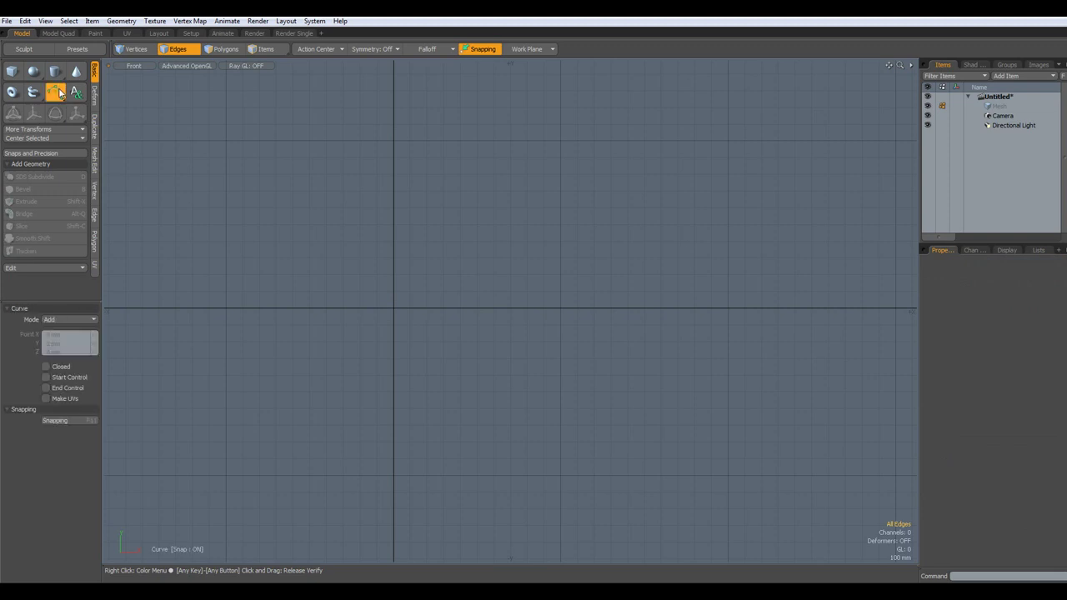
{"action": "left_click", "coordinate": [393, 223]}
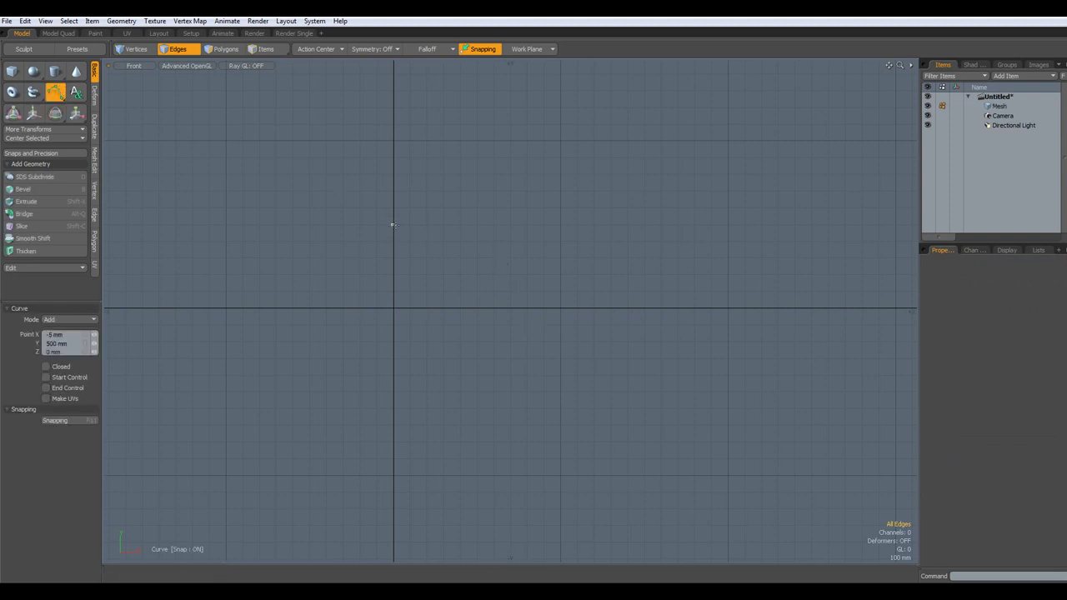
{"action": "left_click", "coordinate": [546, 311]}
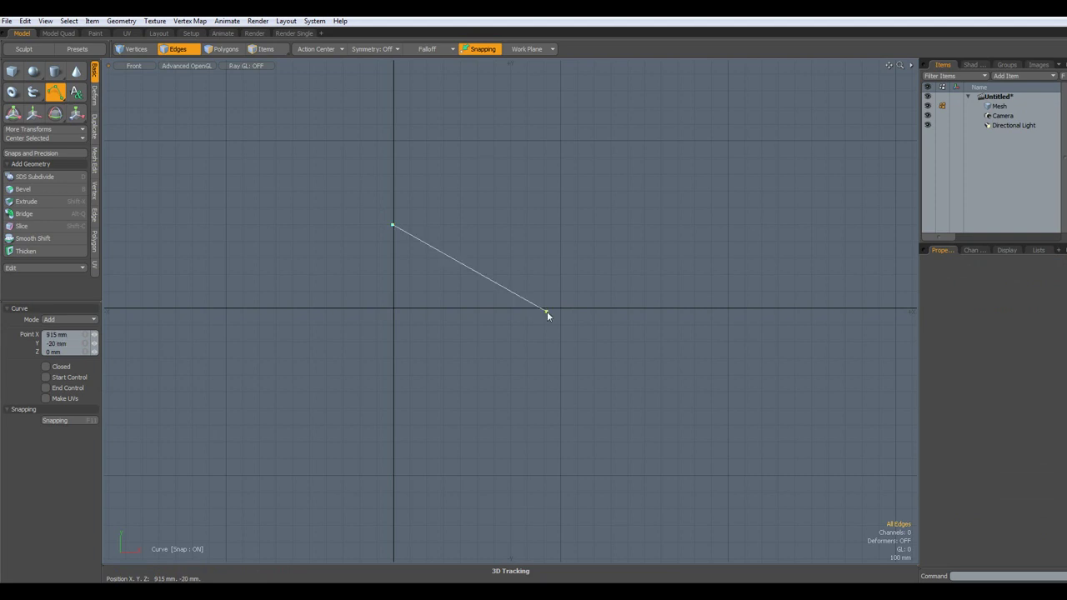
{"action": "left_click", "coordinate": [394, 390]}
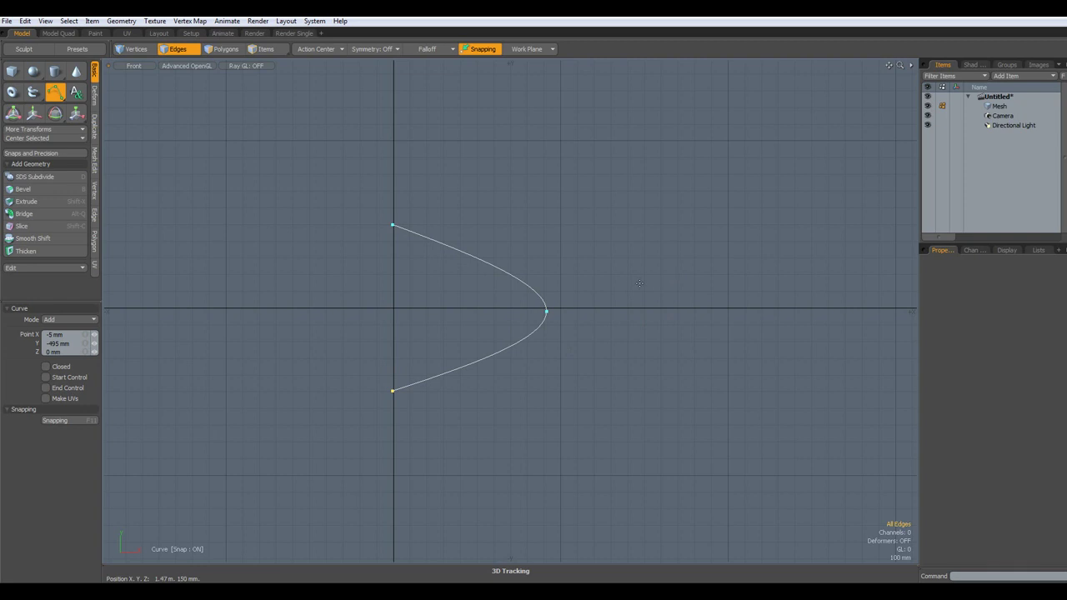
Center the curve on the vertical axis and move it -635 mm along X.
{"action": "left_click", "coordinate": [34, 138]}
{"action": "left_click", "coordinate": [35, 138]}
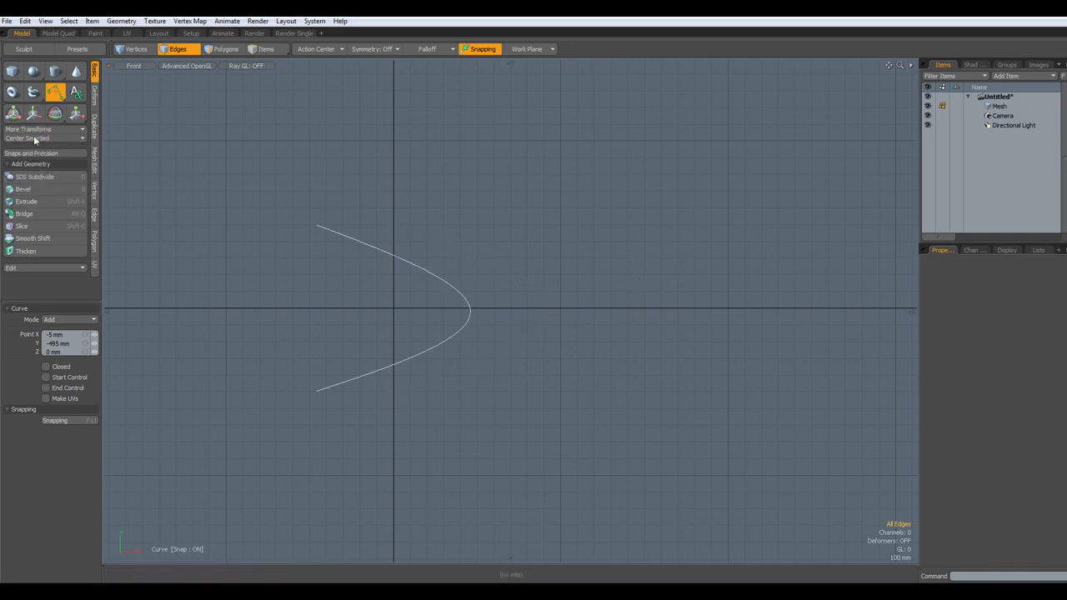
{"action": "key", "text": "w"}
{"action": "left_click_drag", "start_coordinate": [453, 310], "coordinate": [286, 308]}
{"action": "scroll", "coordinate": [286, 308], "scroll_direction": "up", "scroll_amount": 3}
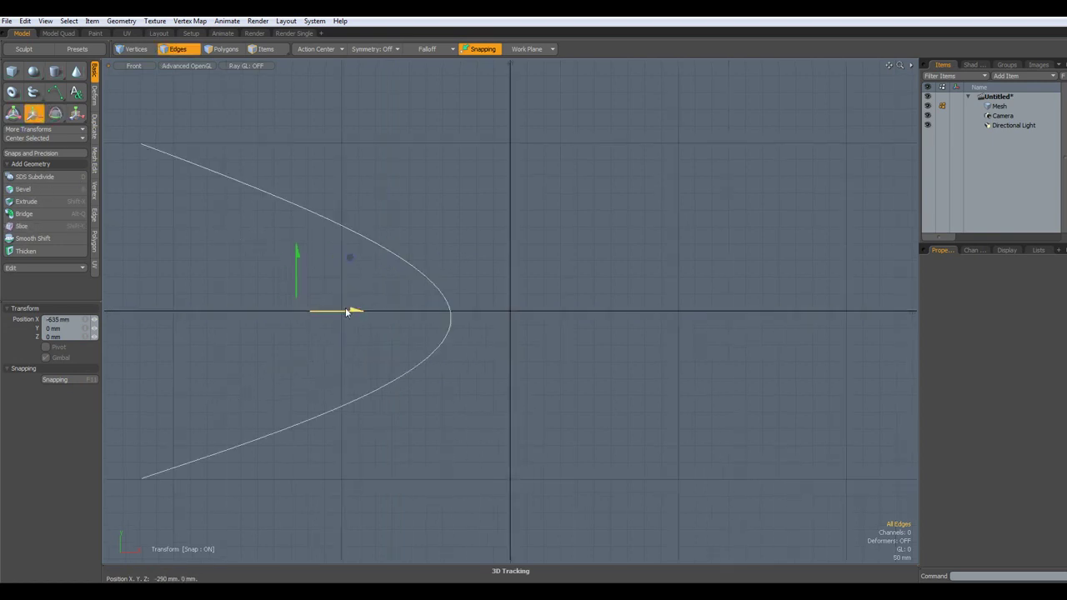
{"action": "scroll", "coordinate": [505, 404], "scroll_direction": "down", "scroll_amount": 2}
{"action": "left_click_drag", "start_coordinate": [491, 405], "coordinate": [518, 392], "text": "alt"}
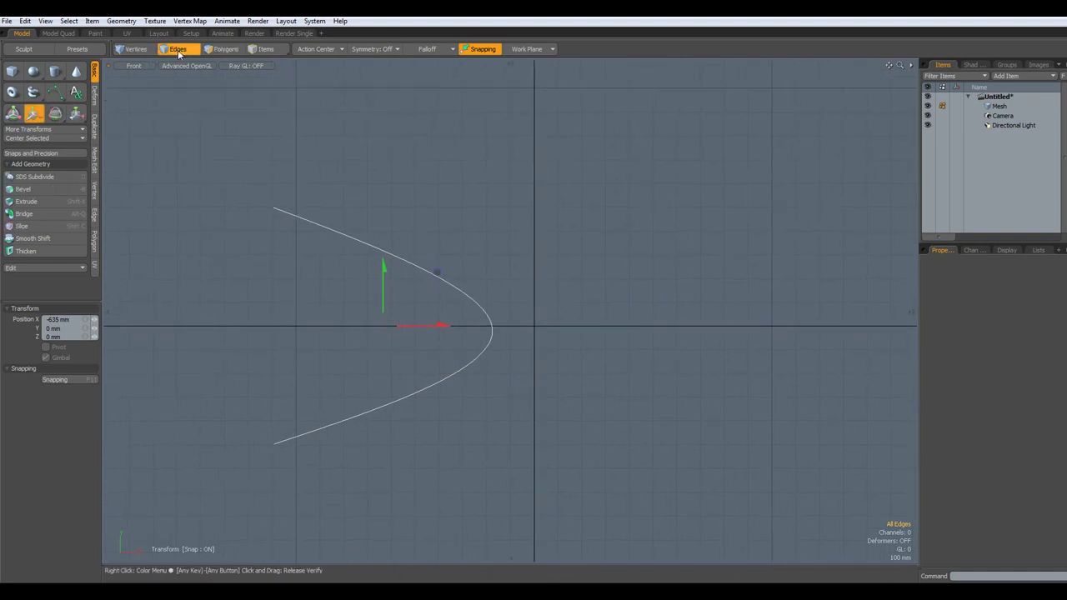
Try a Radial Sweep of the curve around Y with count 16 over 360° and the action center at Origin, and undo it.
{"action": "left_click", "coordinate": [96, 130]}
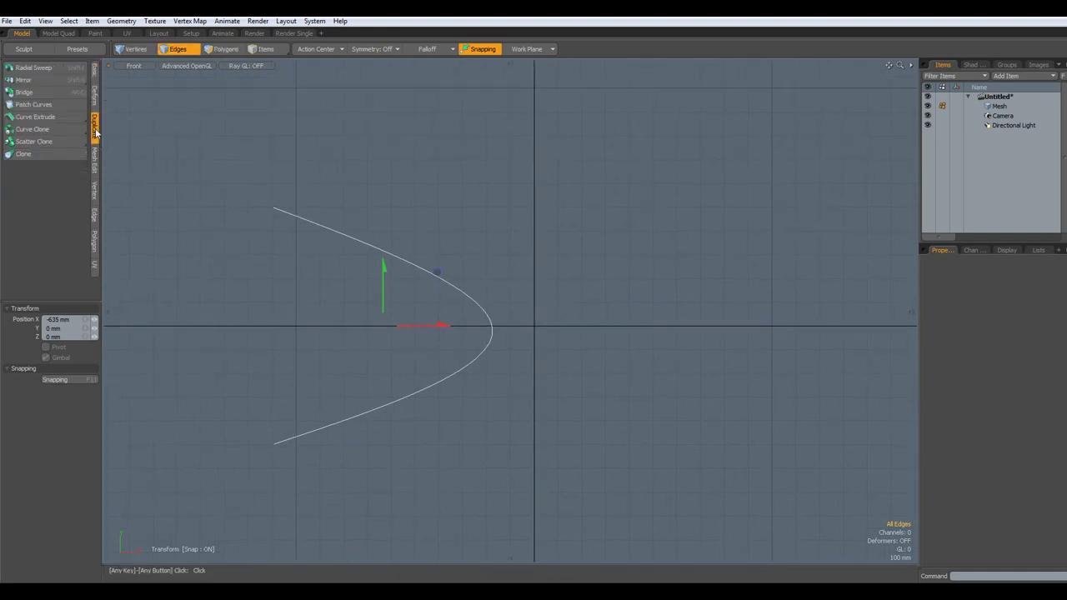
{"action": "left_click", "coordinate": [37, 69]}
{"action": "left_click", "coordinate": [321, 49]}
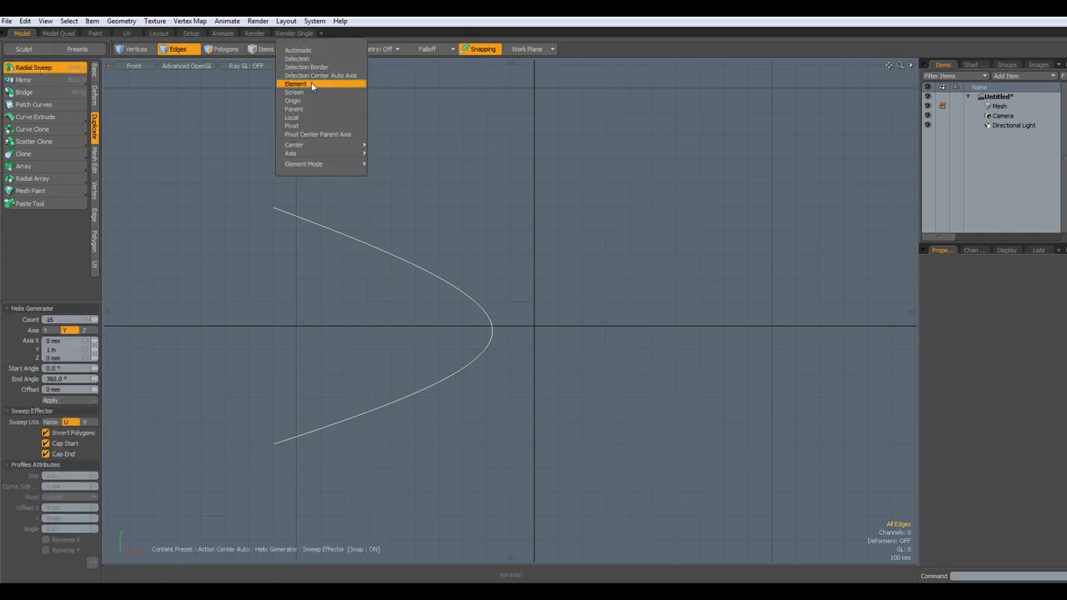
{"action": "left_click", "coordinate": [293, 100]}
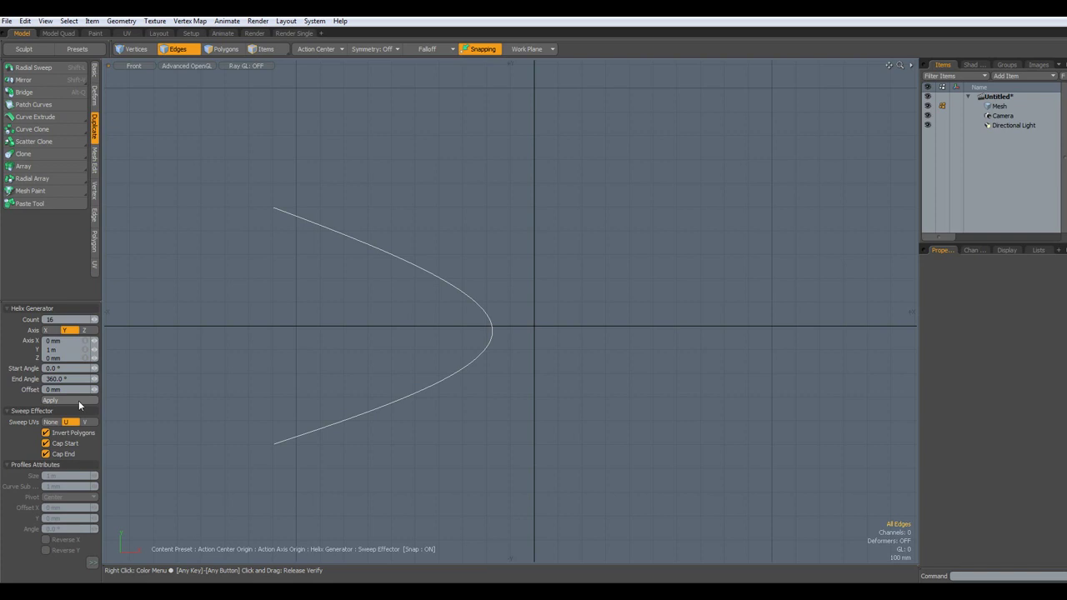
{"action": "left_click", "coordinate": [79, 400]}
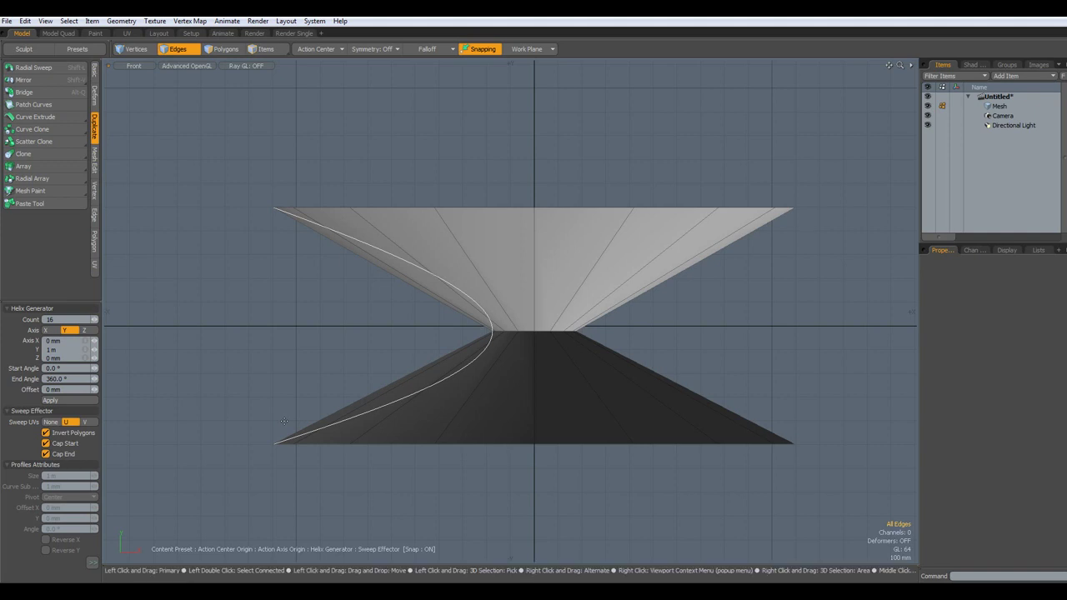
{"action": "key", "text": "ctrl"}
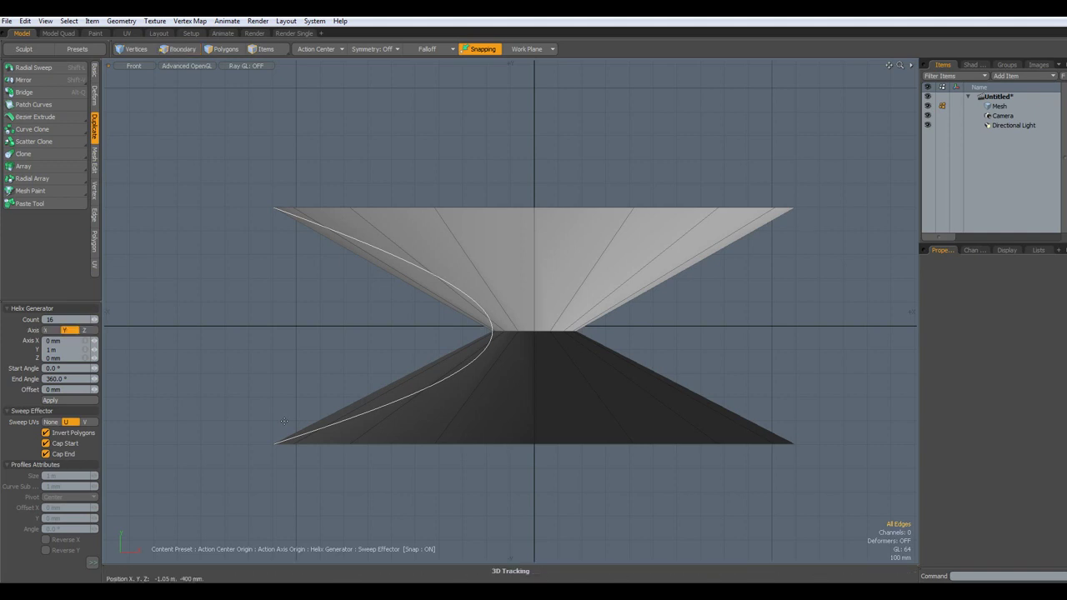
{"action": "key", "text": "ctrl+z"}
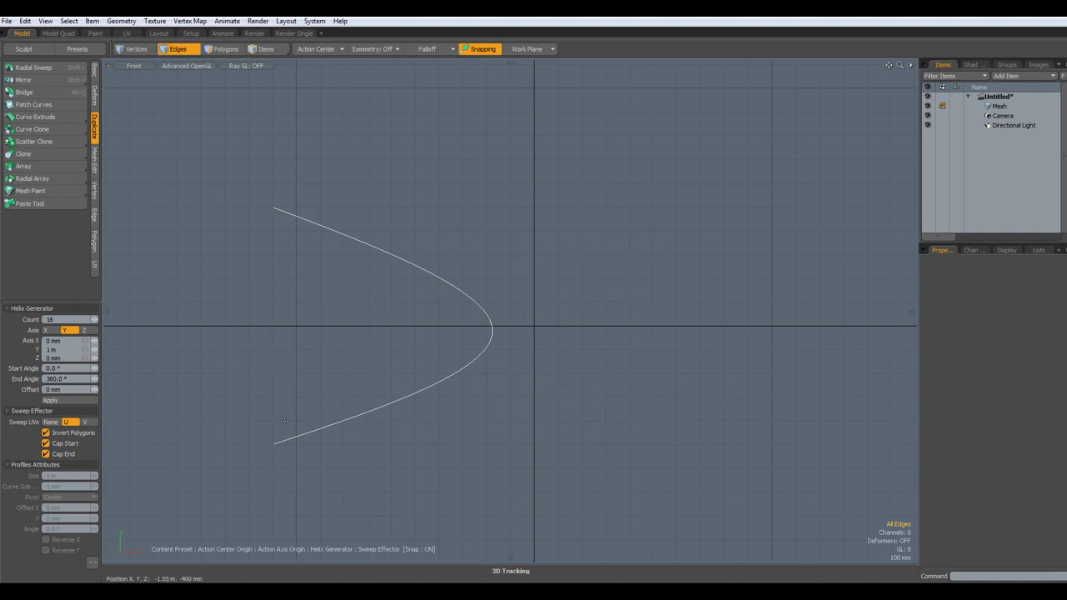
Turn on the display of vertices in the viewport and switch to Polygons selection mode.
{"action": "key", "text": "ctrl+grave"}
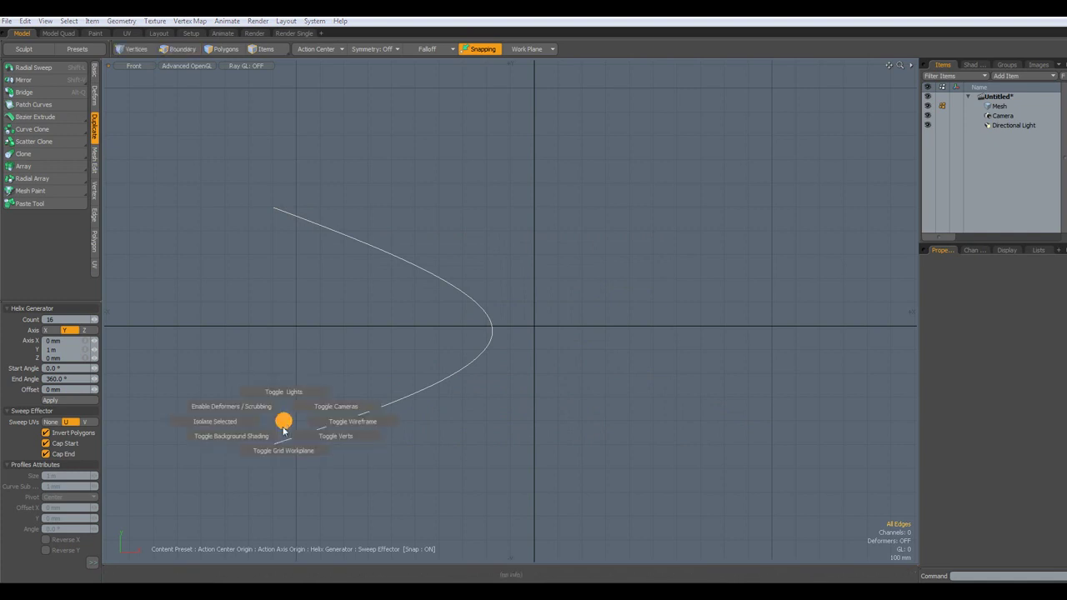
{"action": "left_click", "coordinate": [311, 437]}
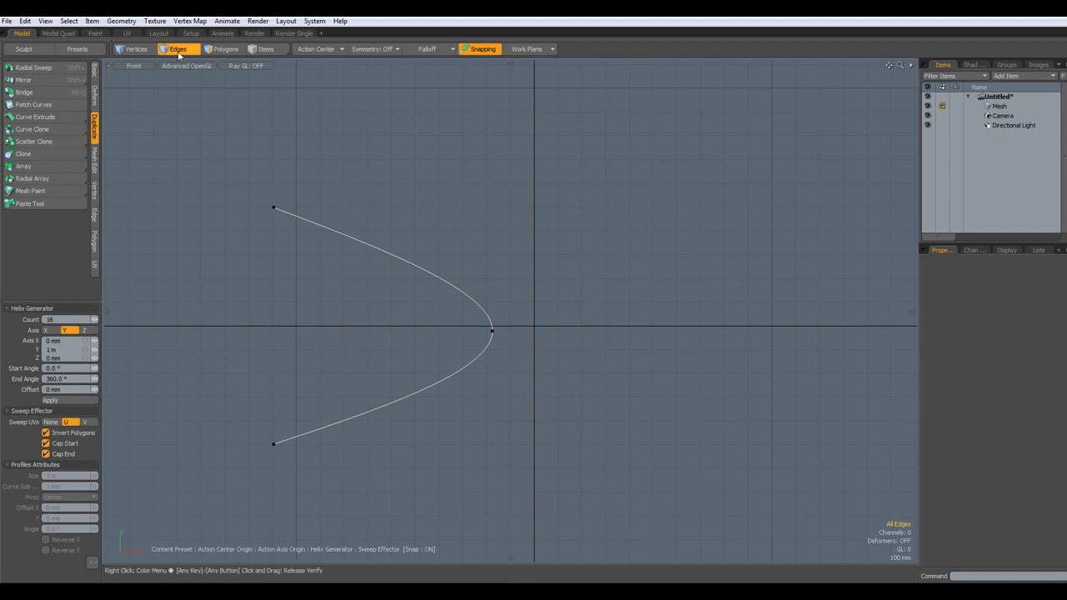
{"action": "left_click", "coordinate": [225, 50]}
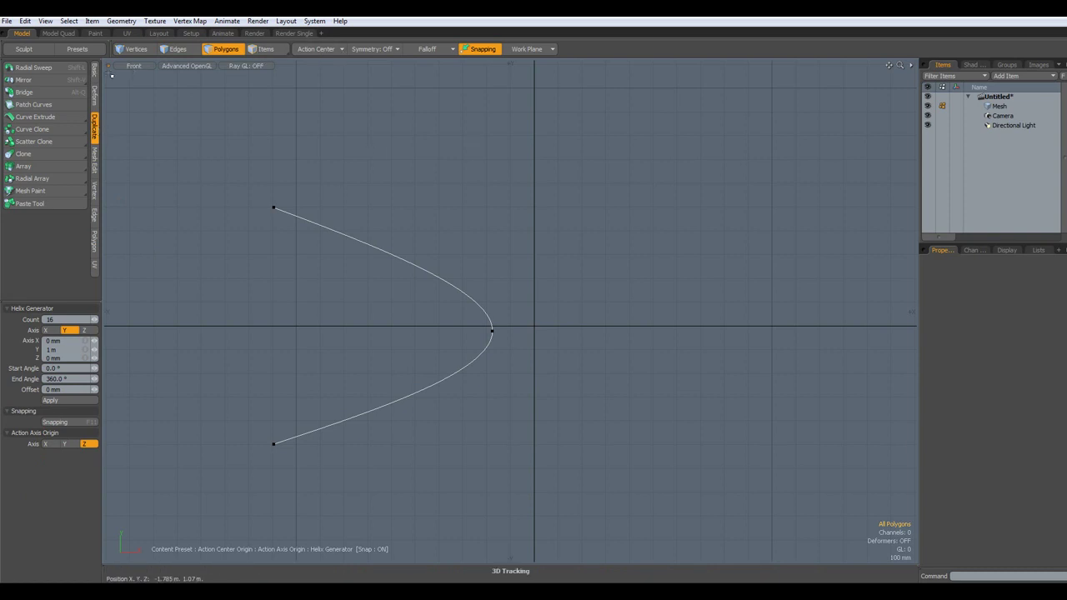
Try a Radial Sweep of the curve in Polygons mode around Y with count 16 and the action center at Origin, preview it subdivided, and undo it.
{"action": "left_click", "coordinate": [55, 67]}
{"action": "left_click", "coordinate": [313, 52]}
{"action": "left_click", "coordinate": [298, 100]}
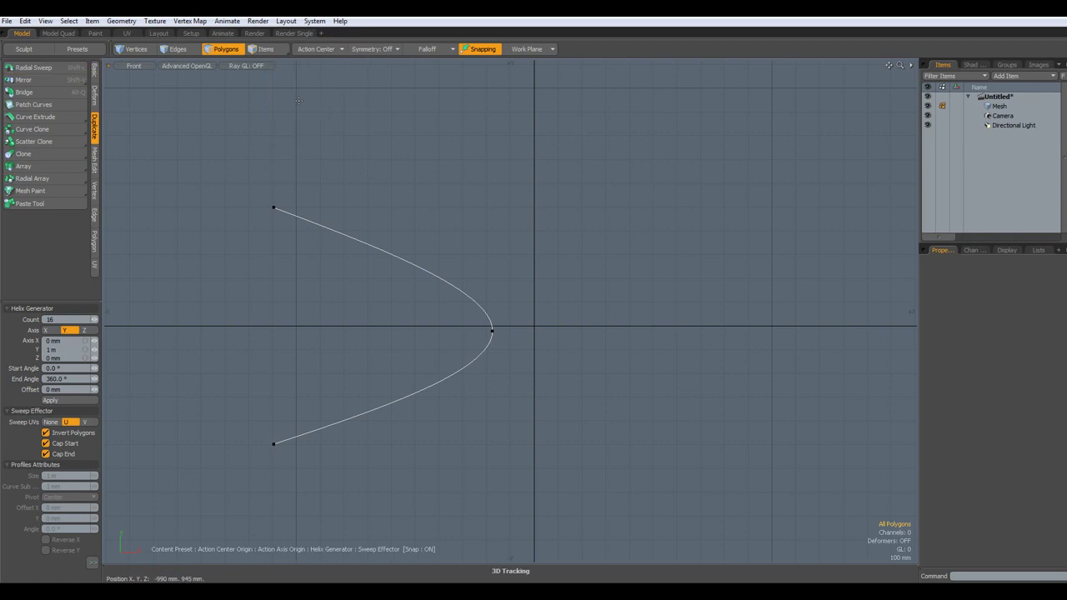
{"action": "left_click", "coordinate": [73, 401]}
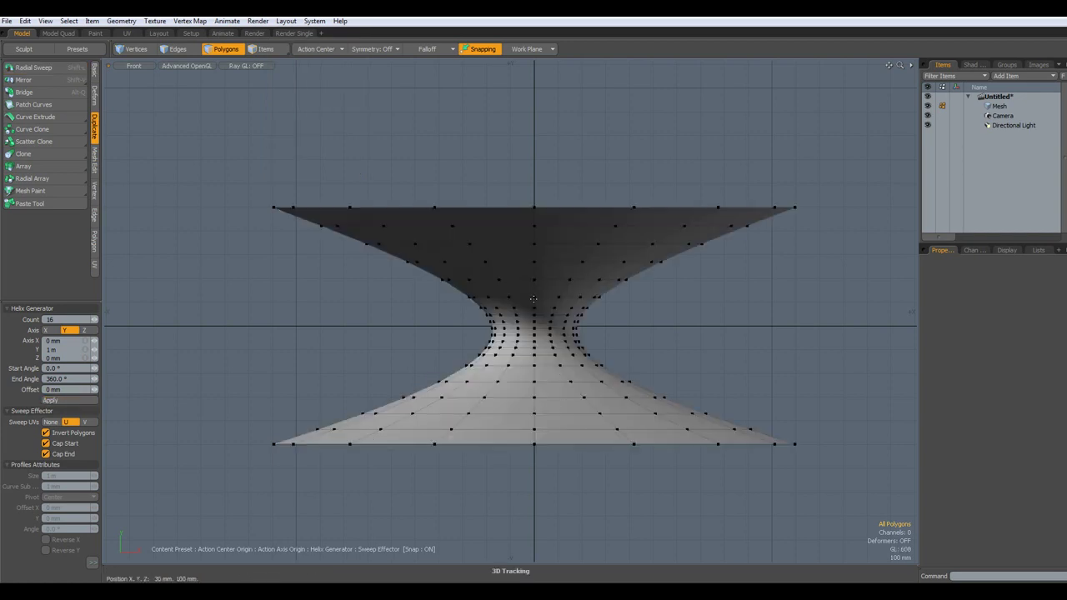
{"action": "key", "text": "Tab"}
{"action": "key", "text": "Tab"}
{"action": "key", "text": "Tab"}
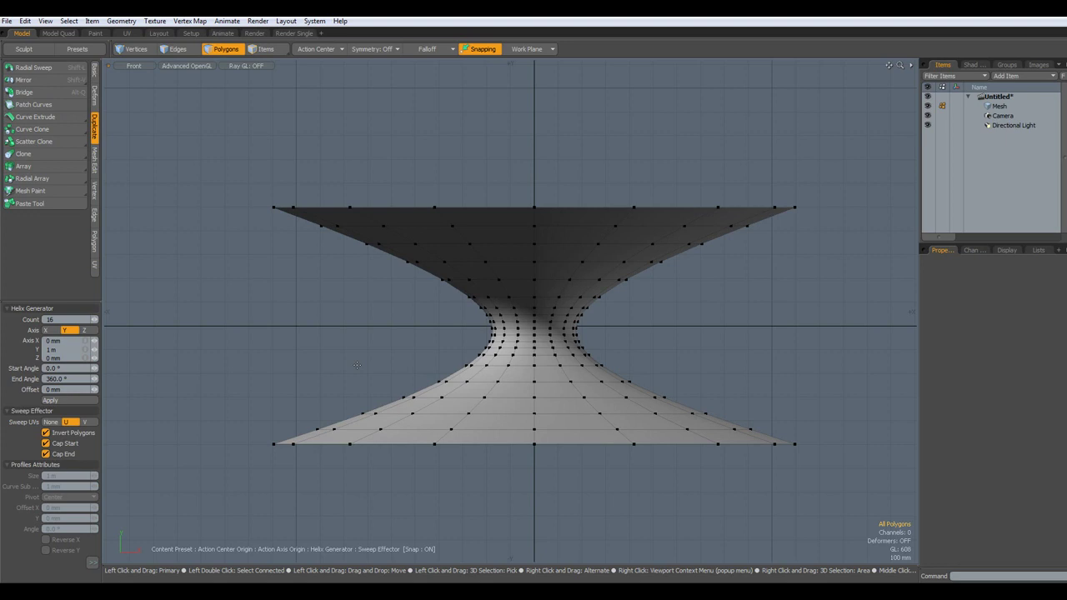
{"action": "key", "text": "ctrl"}
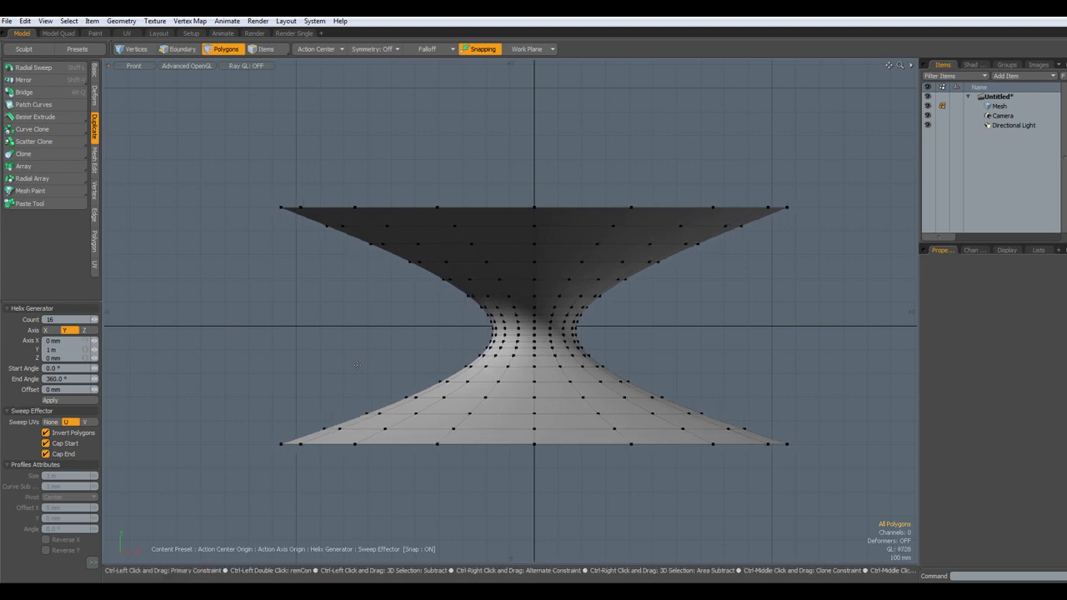
{"action": "key", "text": "ctrl+z"}
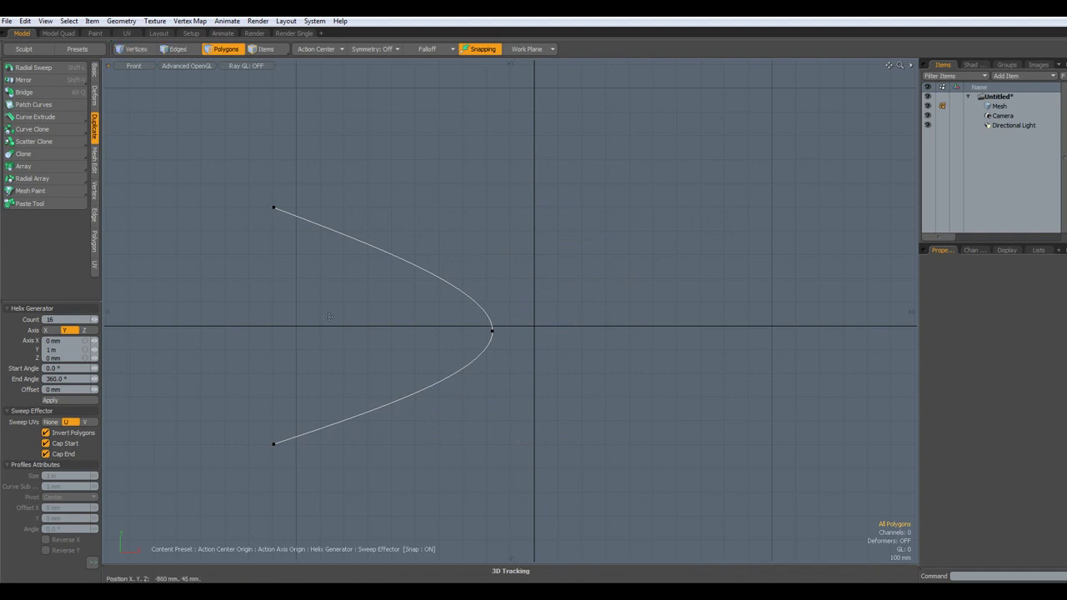
{"action": "key", "text": "ctrl+z"}
Draw a vertical Pen line from the curve's upper end up to about (-1.095 m, 694 mm), undoing the misplaced point beyond it.
{"action": "key", "text": "shift"}
{"action": "left_click_drag", "start_coordinate": [318, 352], "coordinate": [398, 386], "text": "alt+shift"}
{"action": "scroll", "coordinate": [398, 386], "scroll_direction": "down", "scroll_amount": 2}
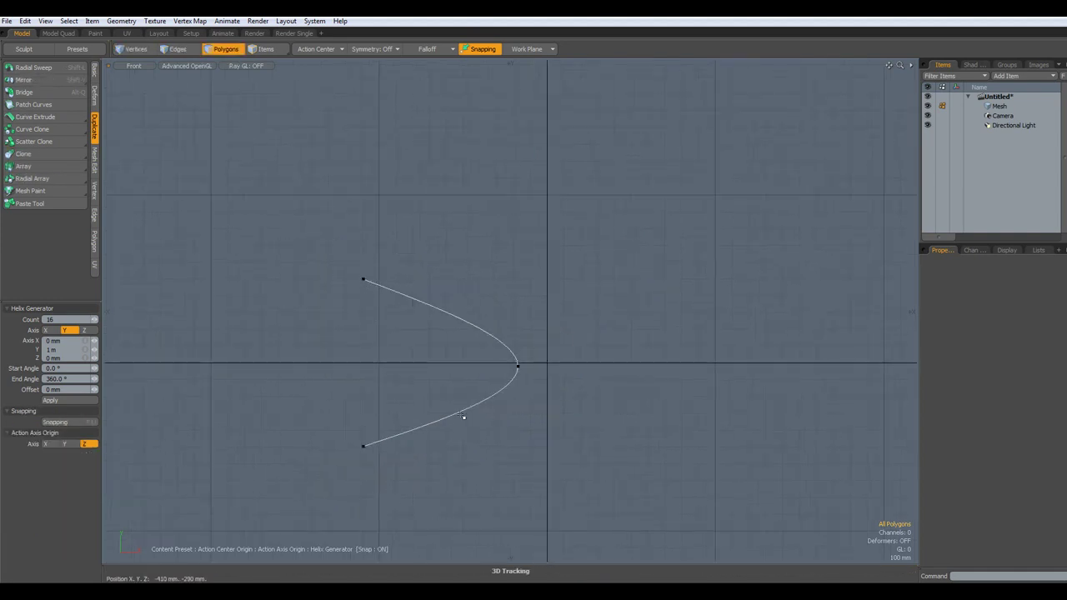
{"action": "left_click", "coordinate": [94, 71]}
{"action": "left_click", "coordinate": [55, 93]}
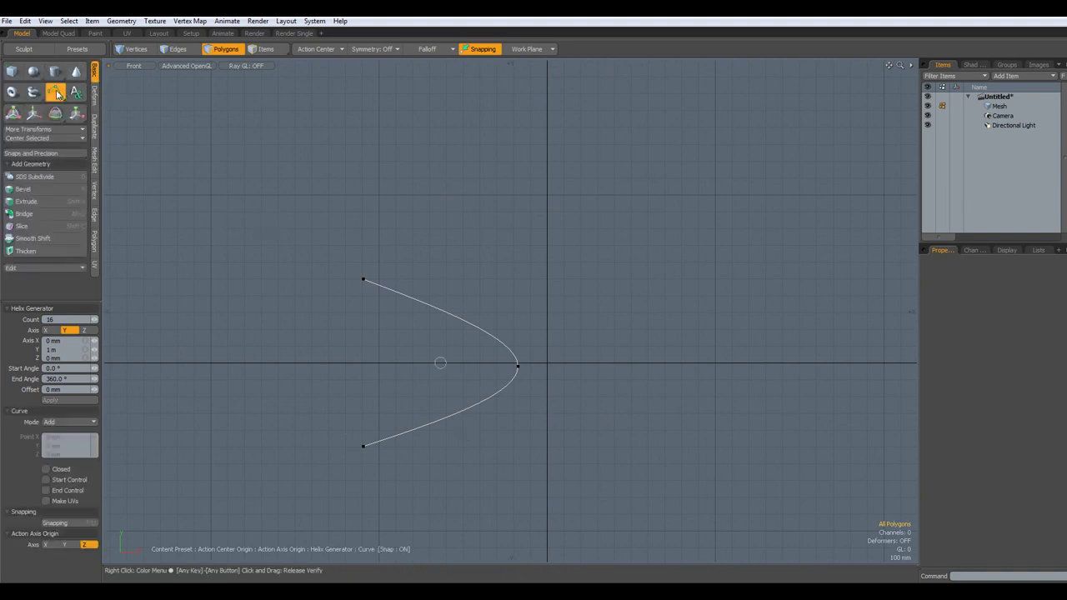
{"action": "left_click_drag", "start_coordinate": [56, 91], "coordinate": [48, 69]}
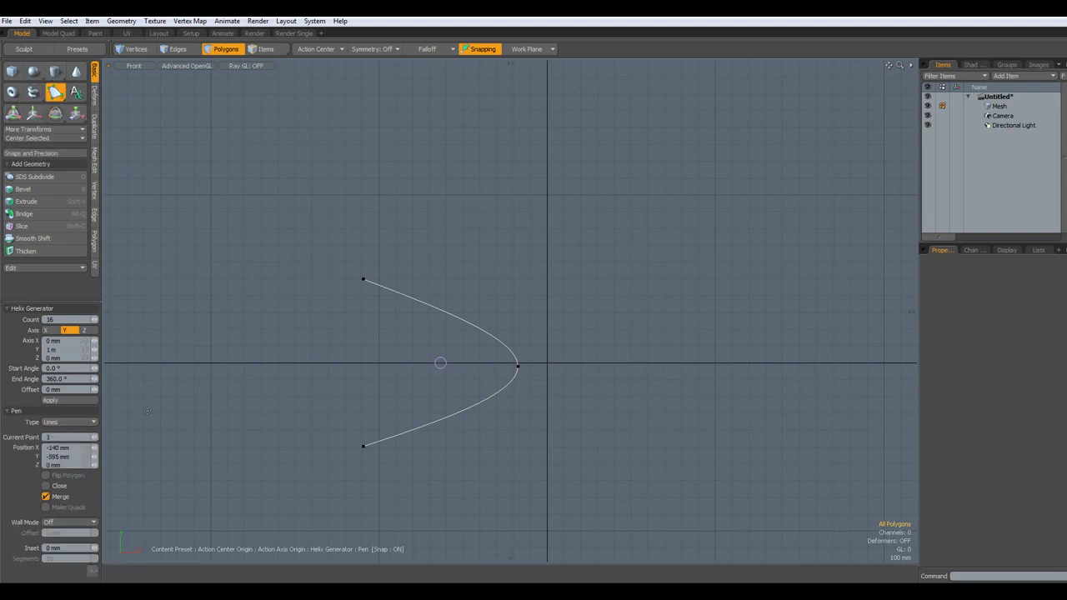
{"action": "scroll", "coordinate": [384, 281], "scroll_direction": "up", "scroll_amount": 2}
{"action": "scroll", "coordinate": [384, 281], "scroll_direction": "up", "scroll_amount": 1}
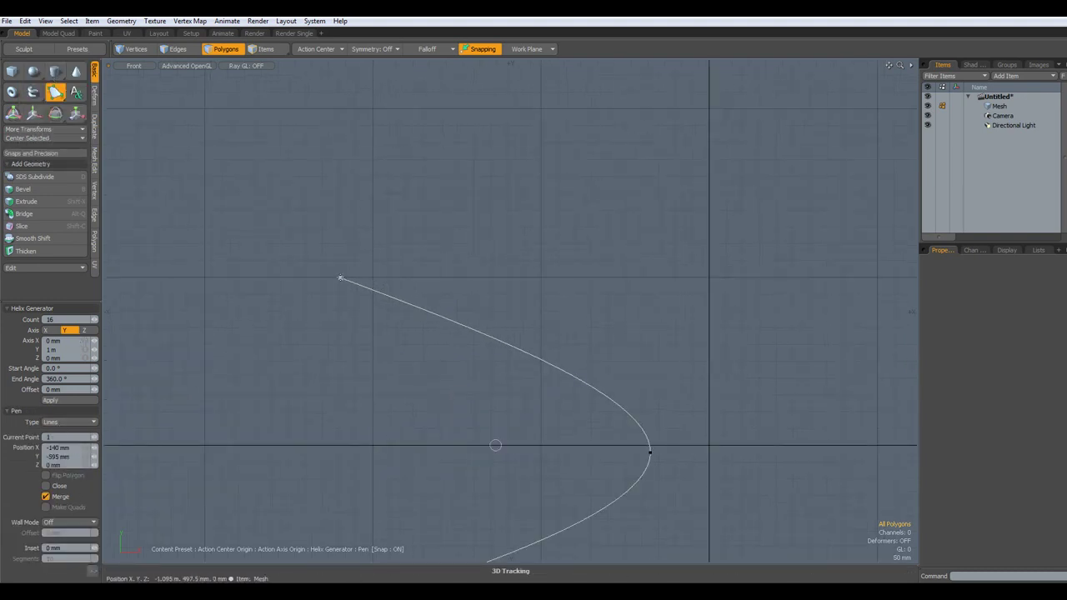
{"action": "left_click", "coordinate": [339, 278]}
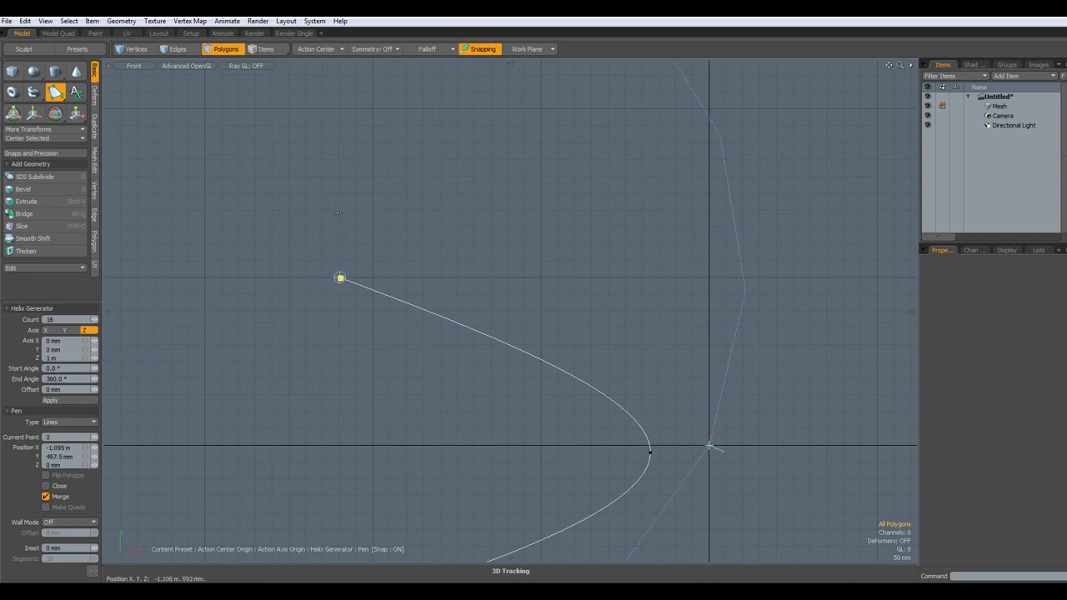
{"action": "left_click", "coordinate": [340, 210]}
{"action": "left_click", "coordinate": [539, 210]}
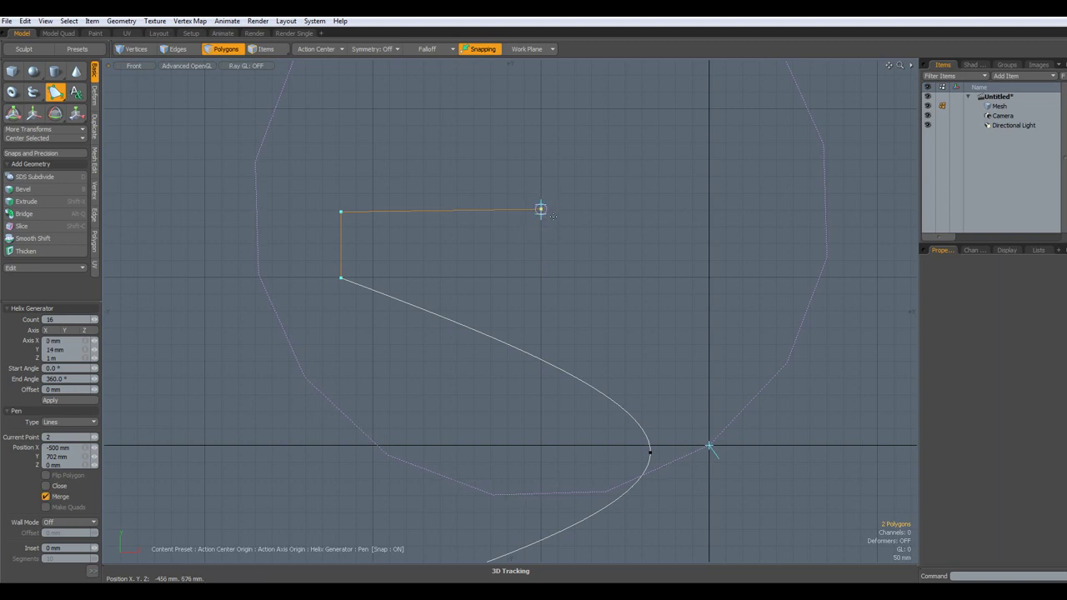
{"action": "key", "text": "ctrl+z"}
{"action": "key", "text": "ctrl+z"}
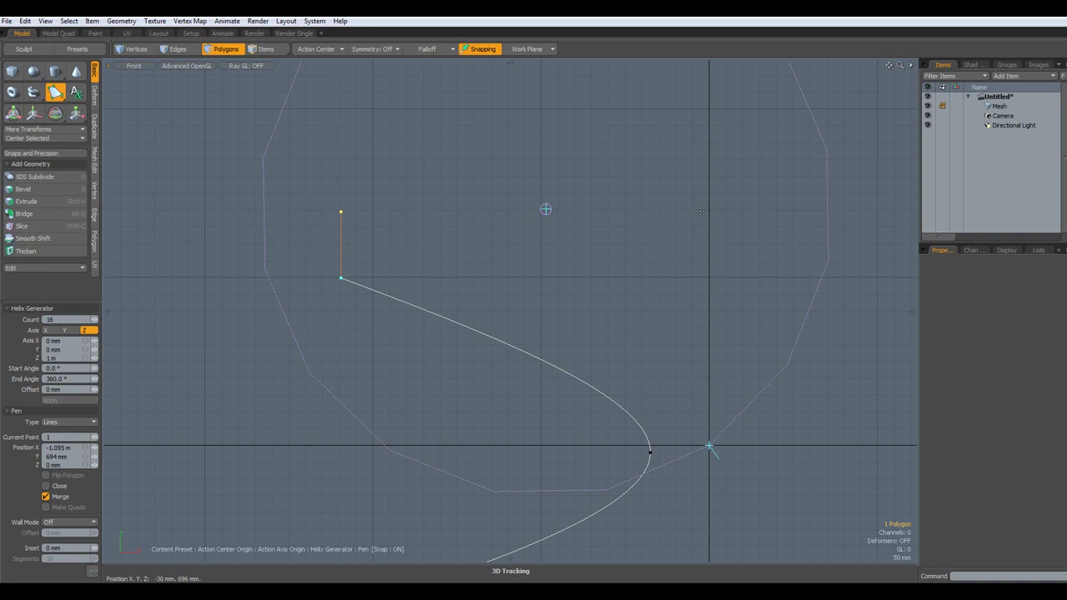
Extend the Pen line to about X -652 mm, straight down to Y 497.5 mm, and horizontally across to the vertical axis.
{"action": "left_click", "coordinate": [490, 209]}
{"action": "left_click_drag", "start_coordinate": [491, 209], "coordinate": [489, 213]}
{"action": "left_click", "coordinate": [492, 277]}
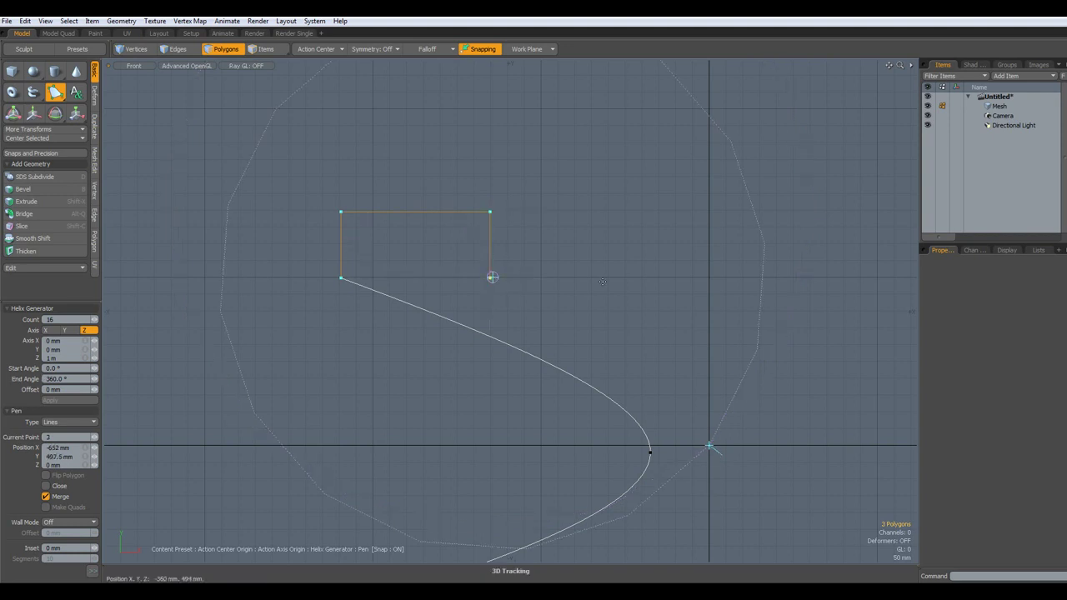
{"action": "left_click", "coordinate": [707, 277]}
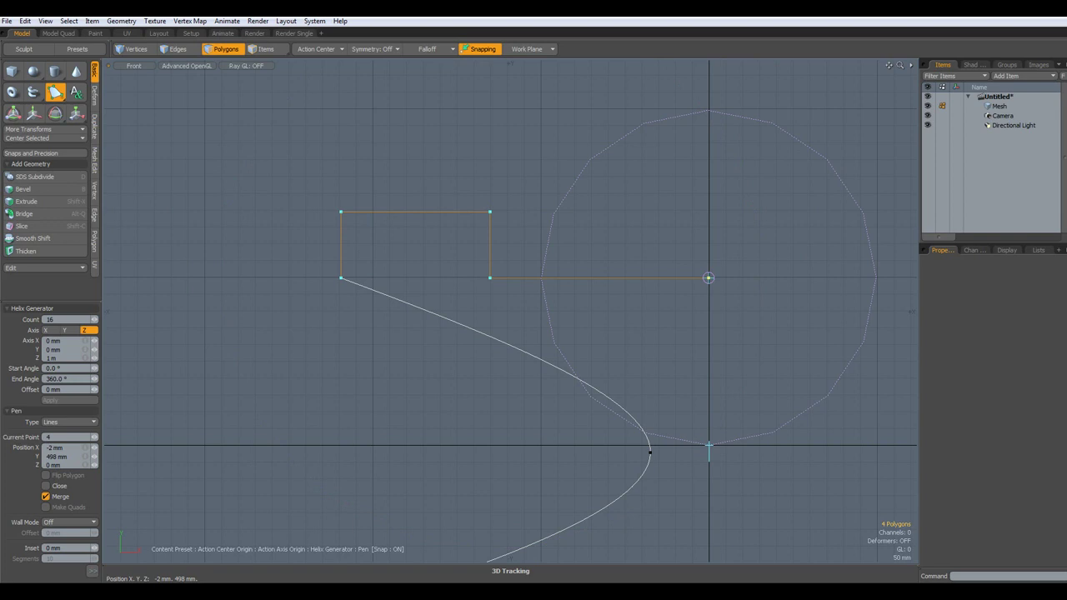
Draw a slanted Pen line from the curve's lower end down to about (-1.2 m, -965 mm) and finish the Pen tool.
{"action": "scroll", "coordinate": [615, 301], "scroll_direction": "down", "scroll_amount": 3}
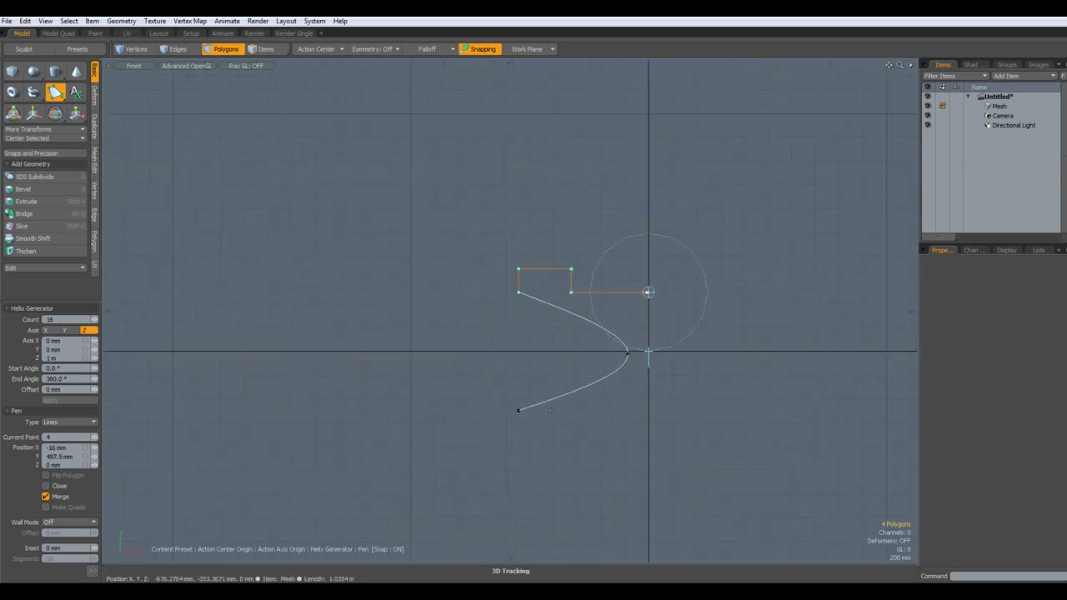
{"action": "left_click", "coordinate": [518, 411]}
{"action": "left_click", "coordinate": [506, 465]}
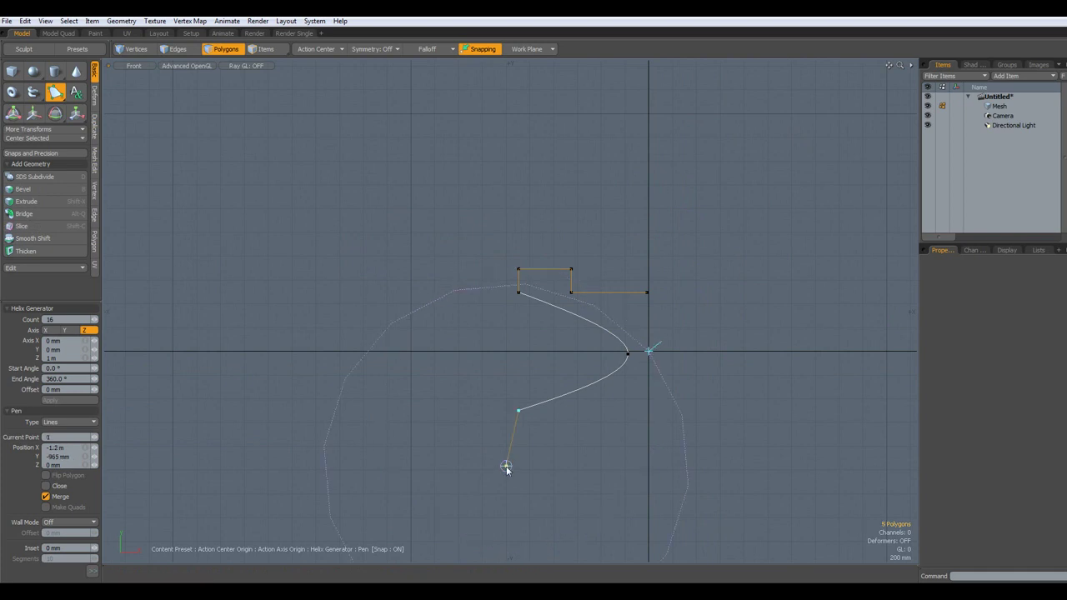
{"action": "key", "text": "space"}
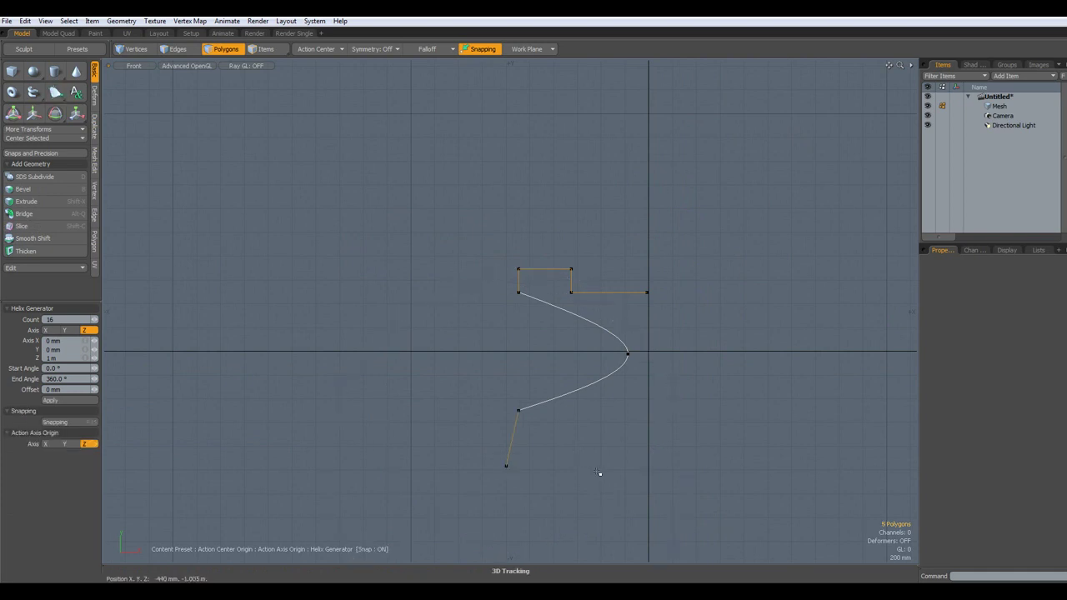
Deselect everything and Radial Sweep the whole profile around Y with count 16 over 360° and the action center at Origin.
{"action": "left_click_drag", "start_coordinate": [599, 473], "coordinate": [447, 415], "text": "alt"}
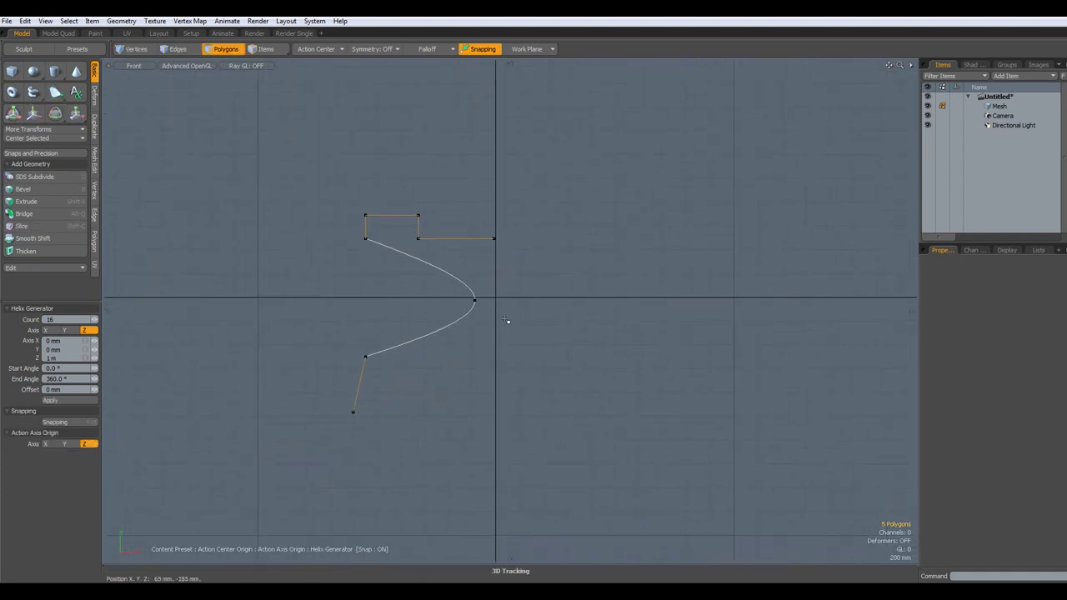
{"action": "left_click", "coordinate": [275, 274]}
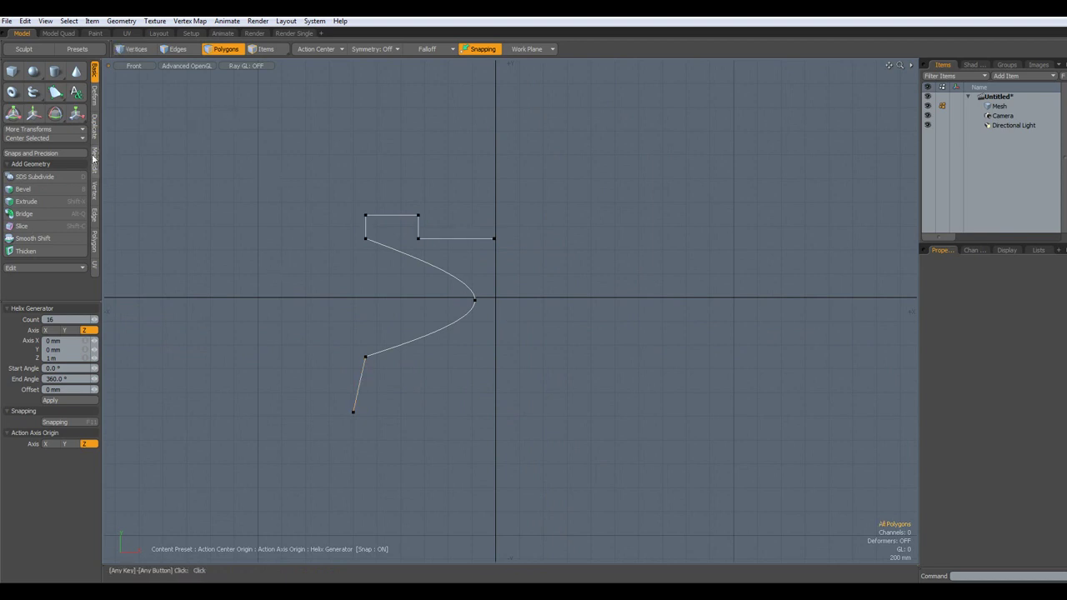
{"action": "left_click", "coordinate": [95, 131]}
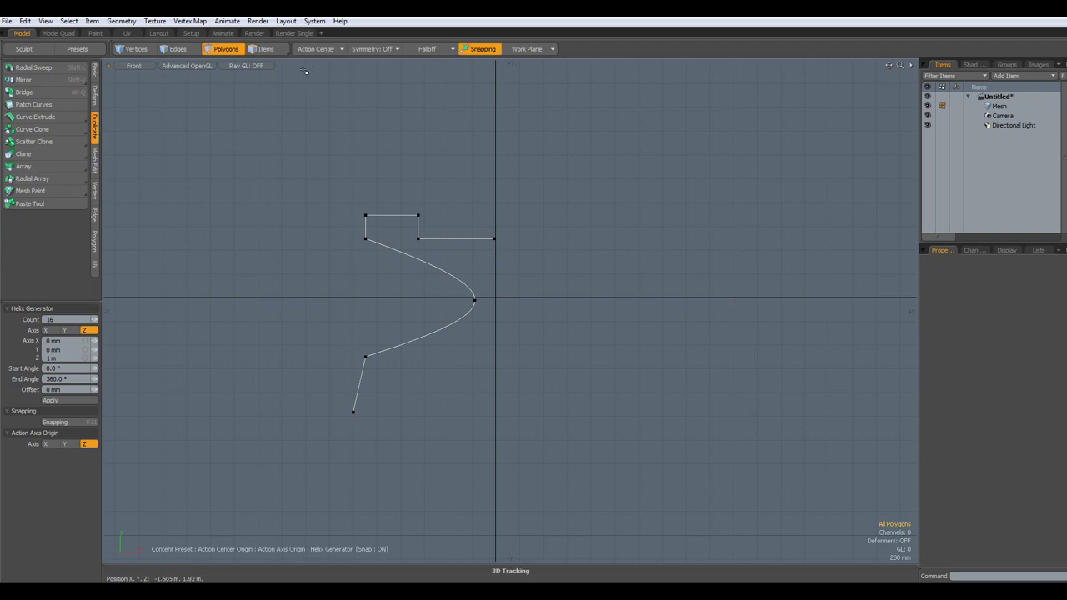
{"action": "left_click", "coordinate": [54, 70]}
{"action": "left_click", "coordinate": [327, 51]}
{"action": "left_click", "coordinate": [317, 103]}
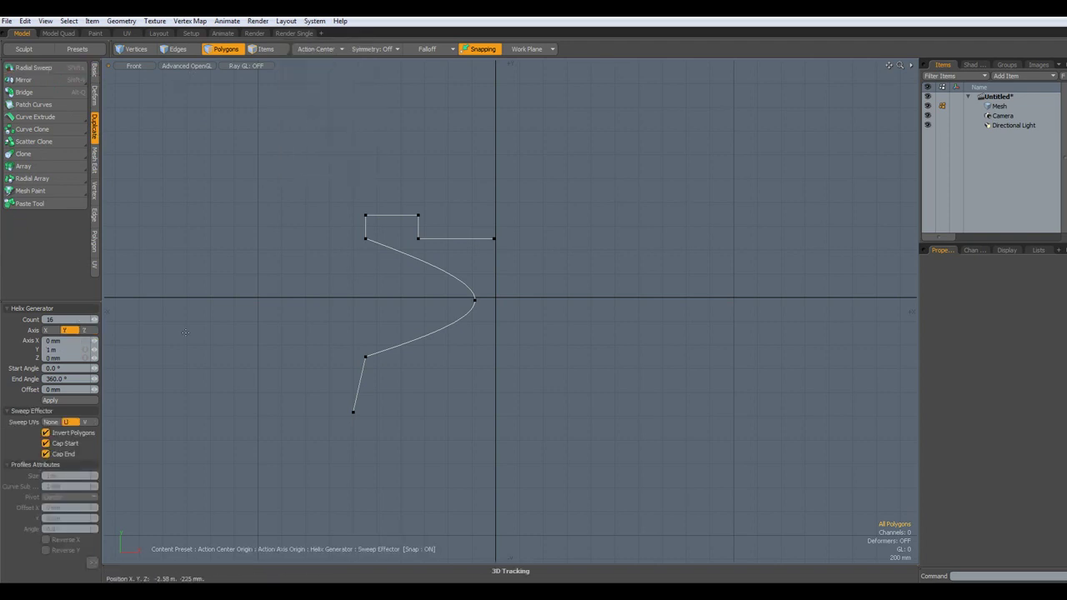
{"action": "left_click", "coordinate": [62, 401]}
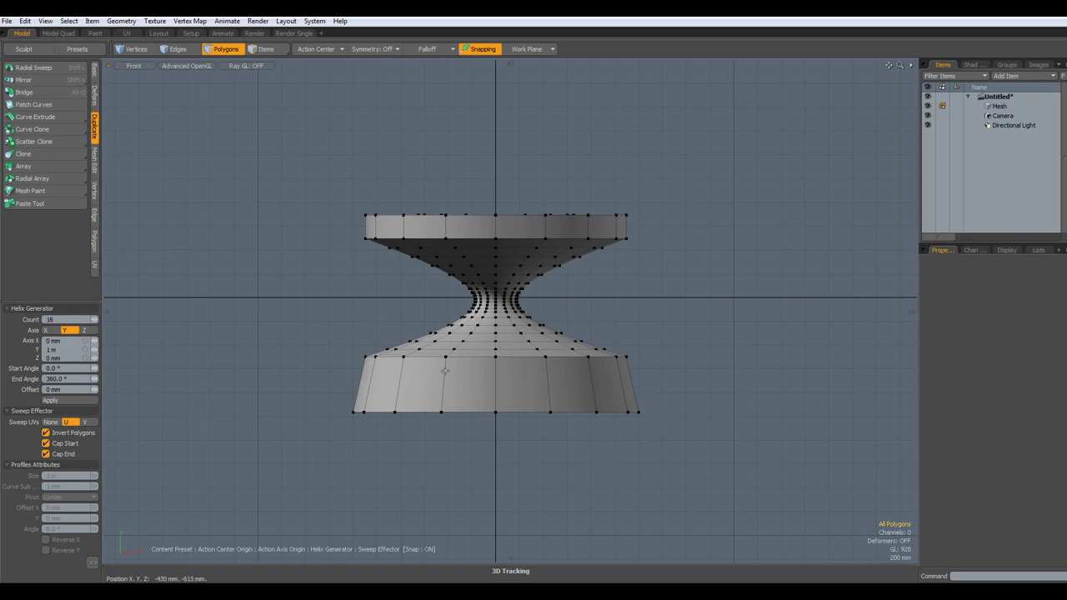
Try a symmetrical Loop Slice with count 2 at 4% on the wall of the object's base in Edges mode, and undo it.
{"action": "scroll", "coordinate": [443, 371], "scroll_direction": "up", "scroll_amount": 2}
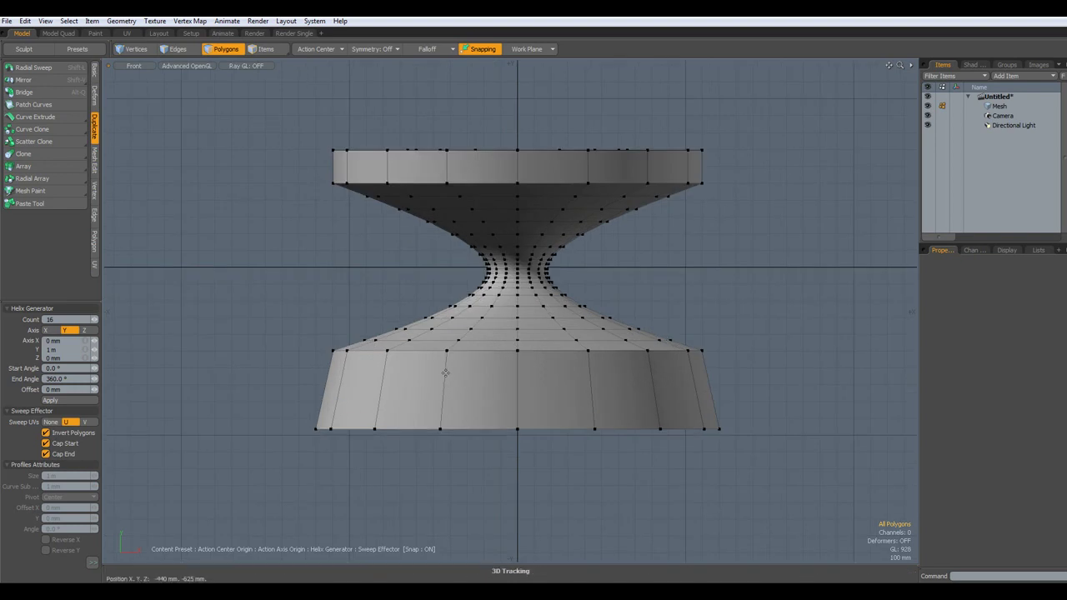
{"action": "key", "text": "2"}
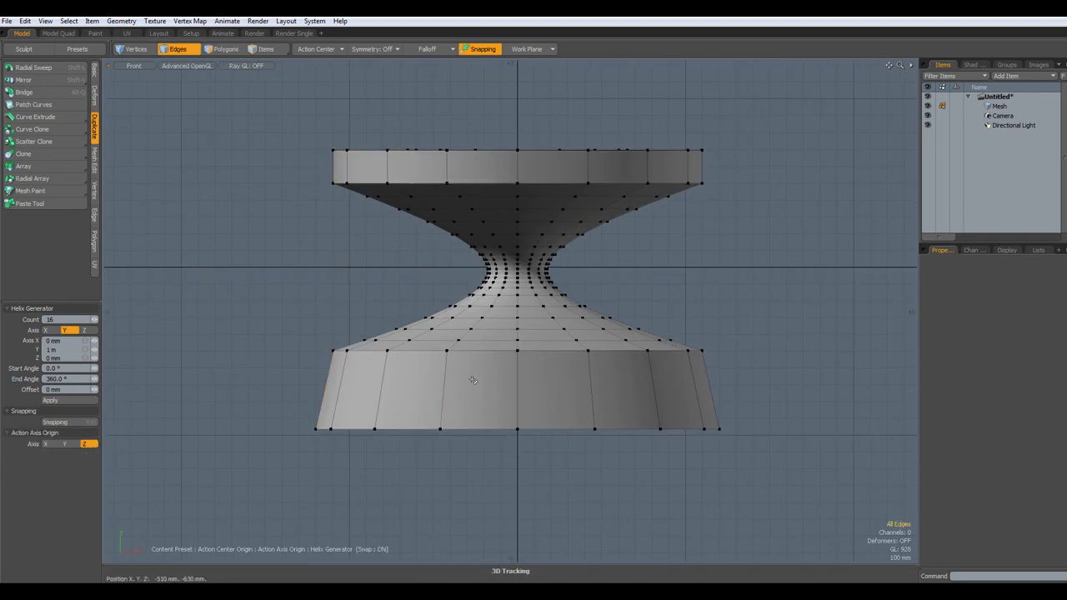
{"action": "key", "text": "alt+c"}
{"action": "left_click", "coordinate": [426, 375]}
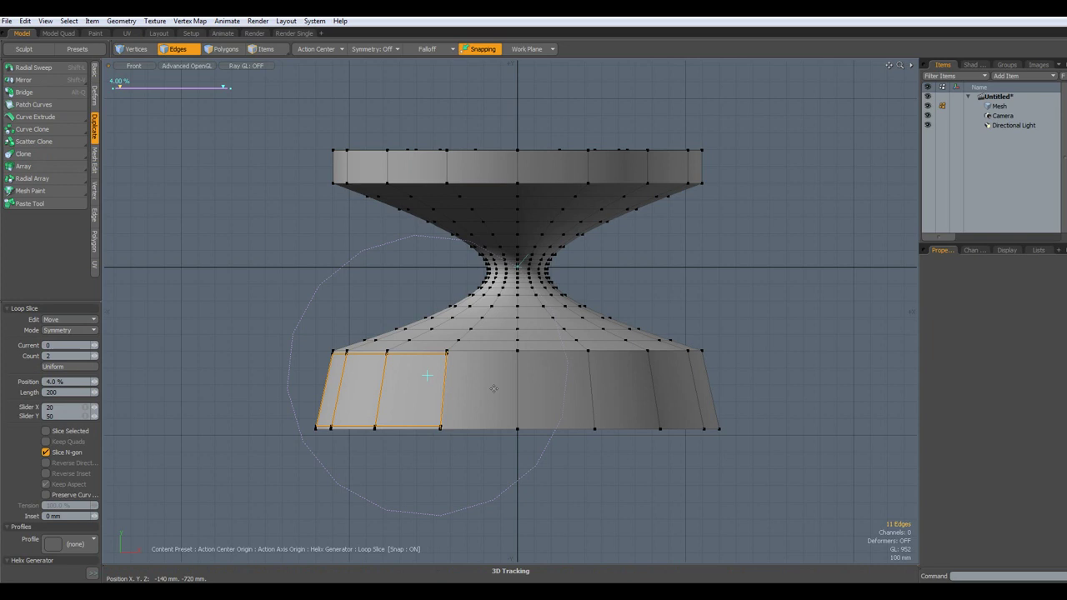
{"action": "key", "text": "space"}
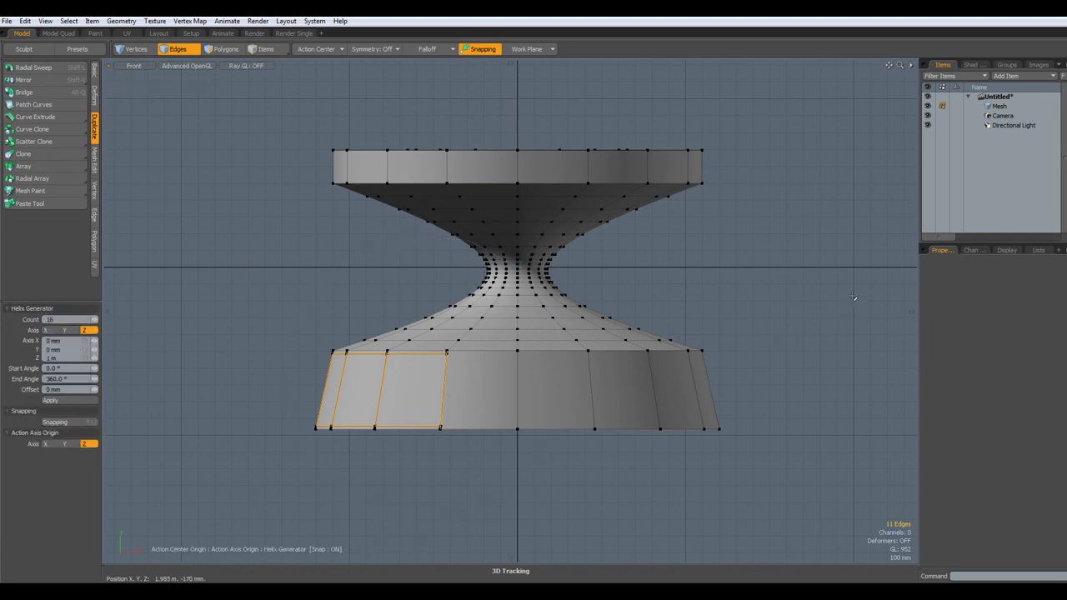
{"action": "key", "text": "ctrl+z"}
{"action": "key", "text": "ctrl+z"}
{"action": "scroll", "coordinate": [850, 298], "scroll_direction": "down", "scroll_amount": 1}
{"action": "scroll", "coordinate": [851, 305], "scroll_direction": "up", "scroll_amount": 1}
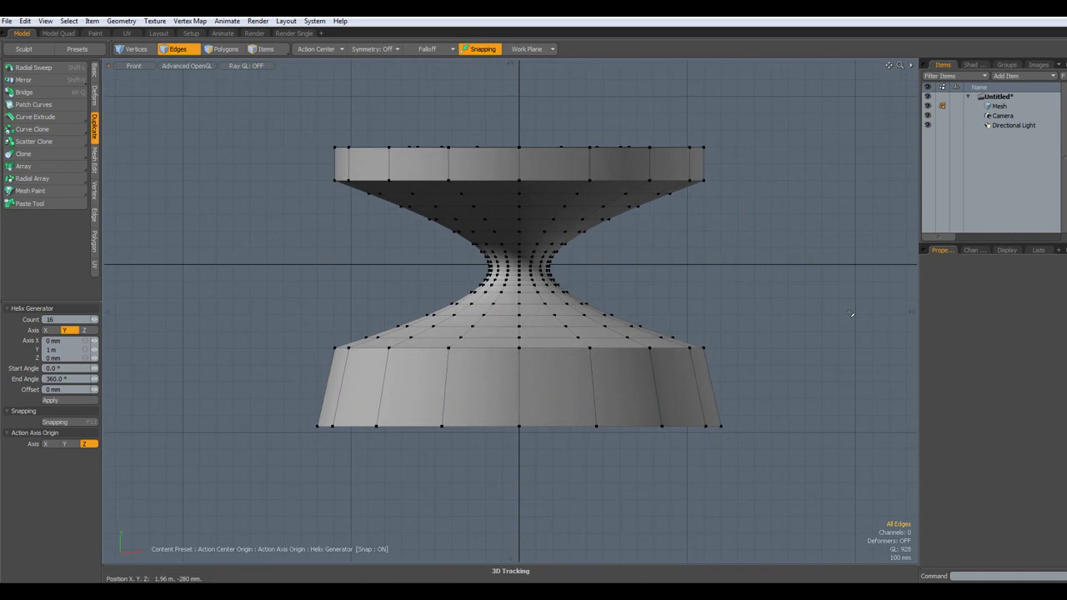
Turn on subdivision for the swept mesh and remove its duplicate polygons with the Unify command.
{"action": "key", "text": "Tab"}
{"action": "left_click_drag", "start_coordinate": [658, 358], "coordinate": [729, 370], "text": "alt+shift"}
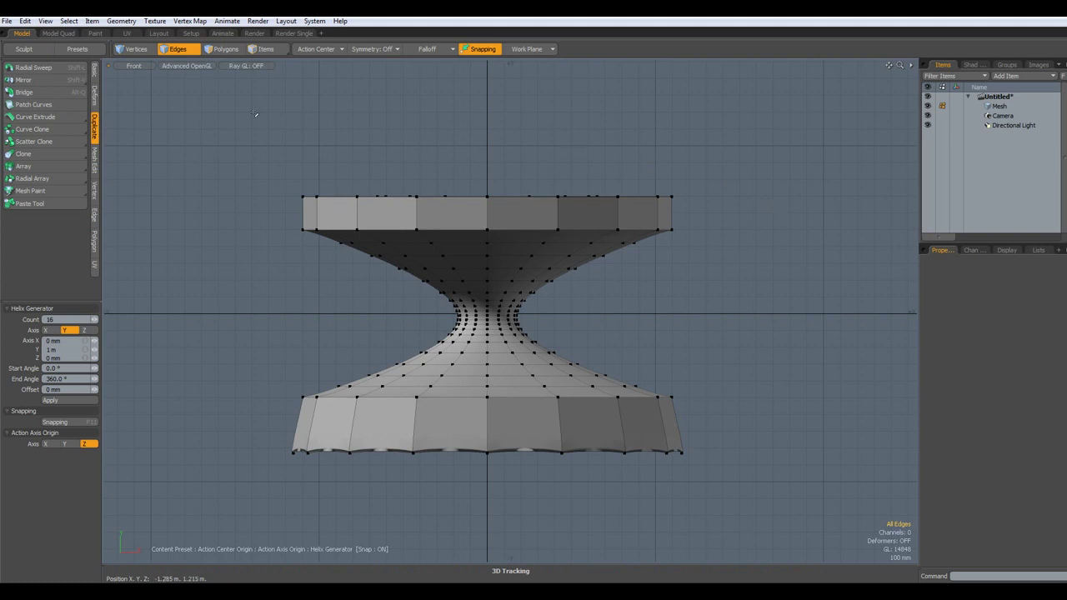
{"action": "left_click", "coordinate": [94, 243]}
{"action": "left_click", "coordinate": [25, 270]}
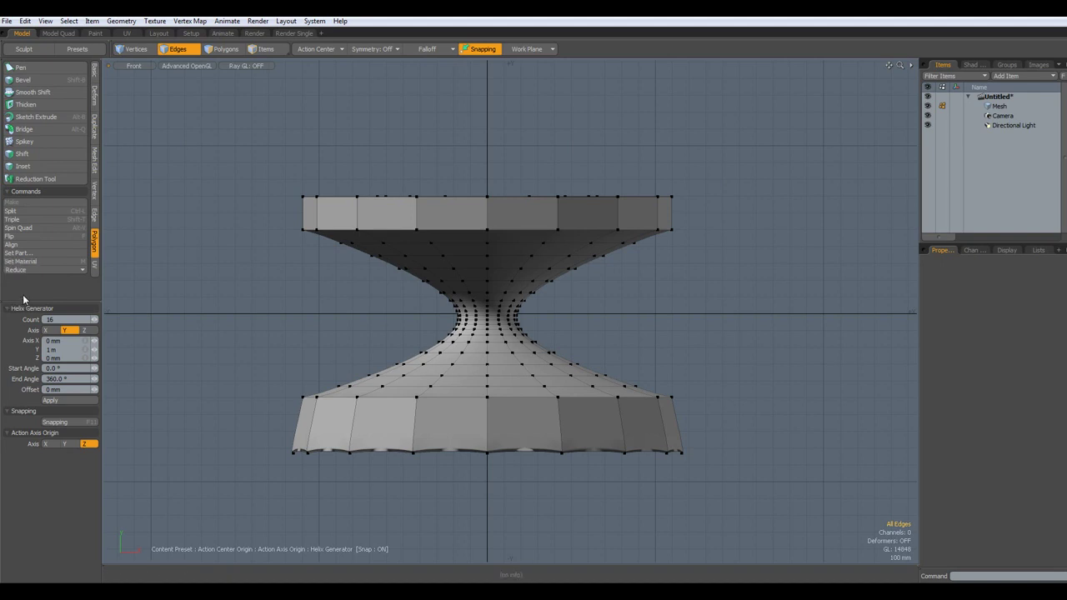
{"action": "left_click", "coordinate": [25, 270]}
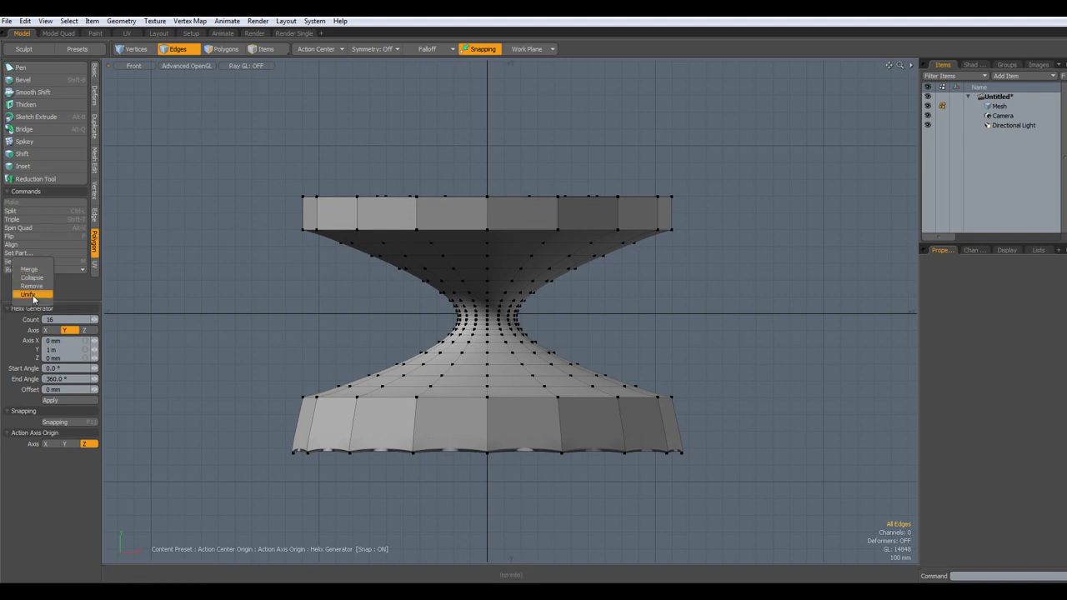
{"action": "left_click", "coordinate": [30, 295]}
{"action": "key", "text": "Return"}
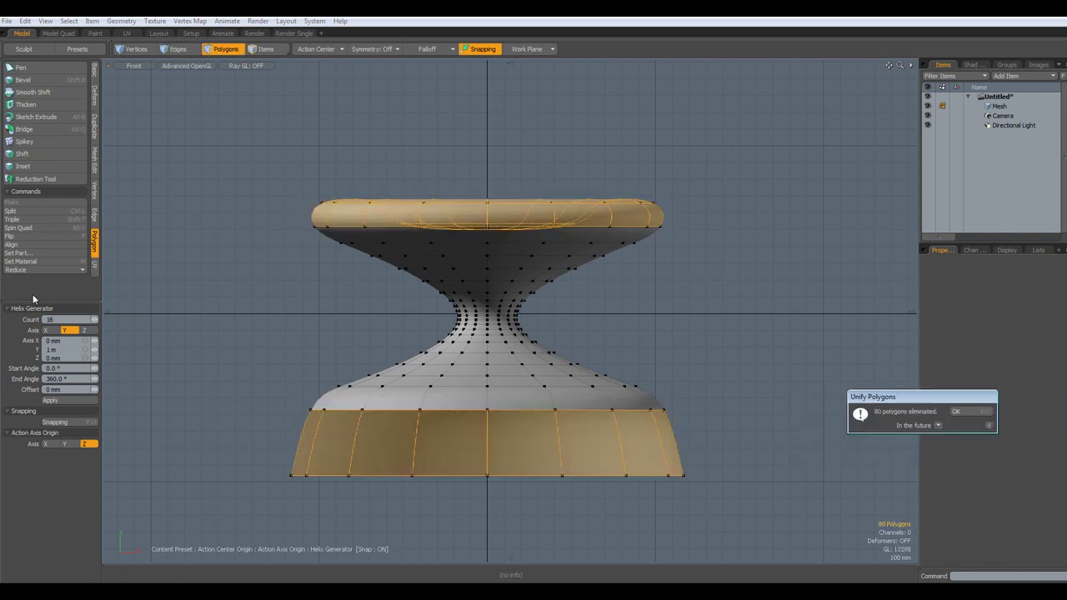
{"action": "left_click", "coordinate": [971, 410]}
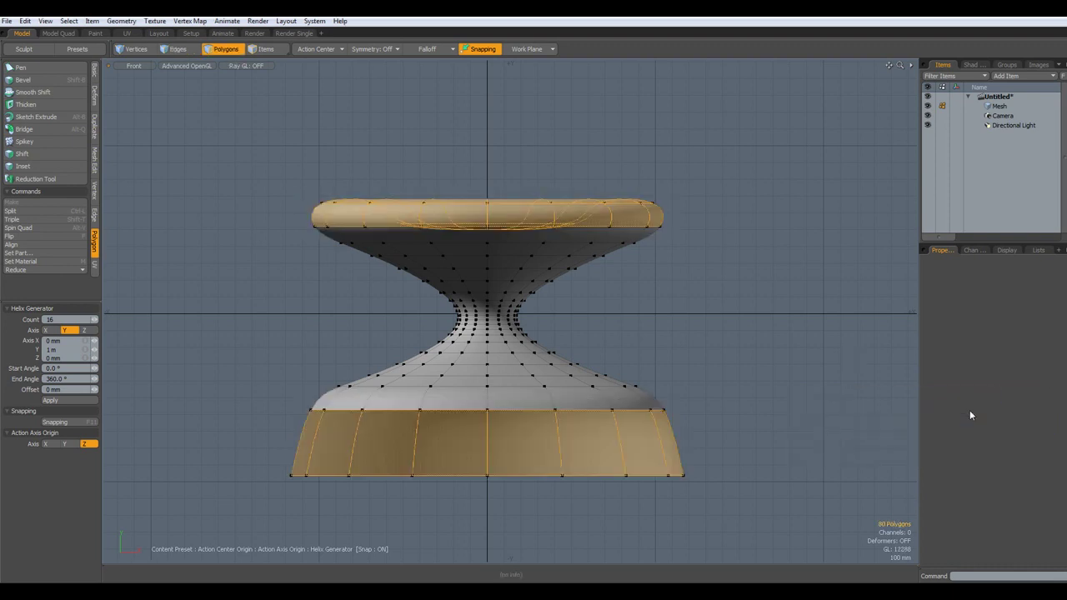
Deselect everything, turn off subdivision for the swept mesh and switch to the Perspective view.
{"action": "left_click", "coordinate": [780, 320]}
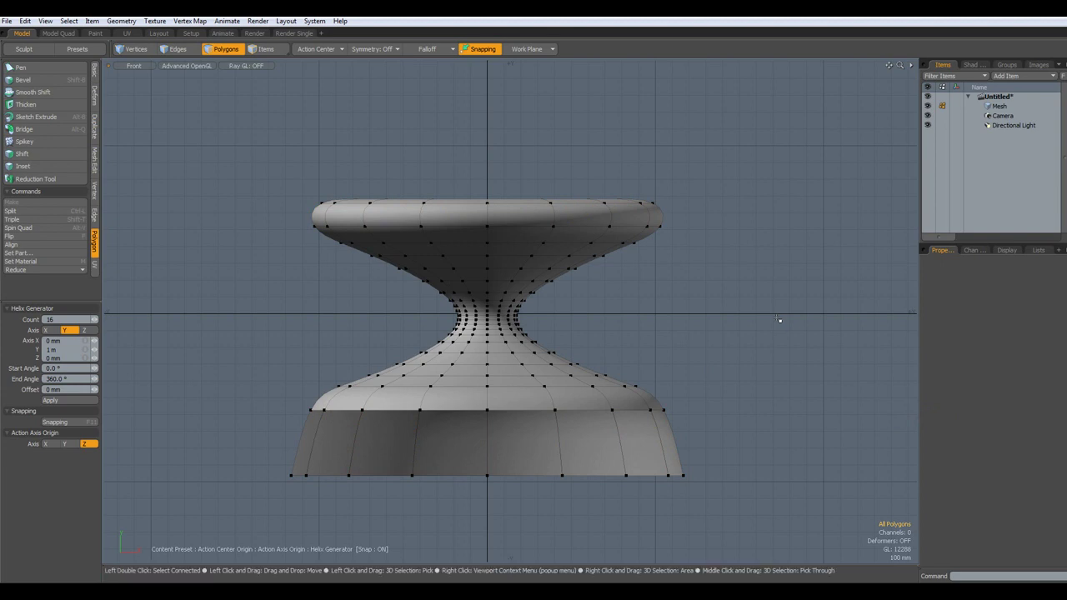
{"action": "key", "text": "Tab"}
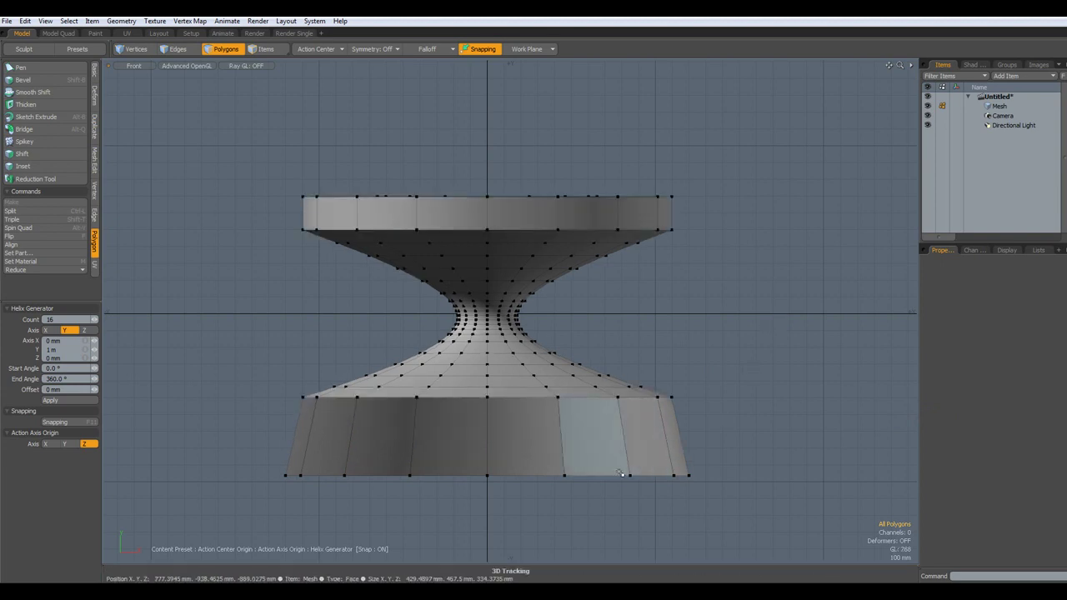
{"action": "key", "text": "2"}
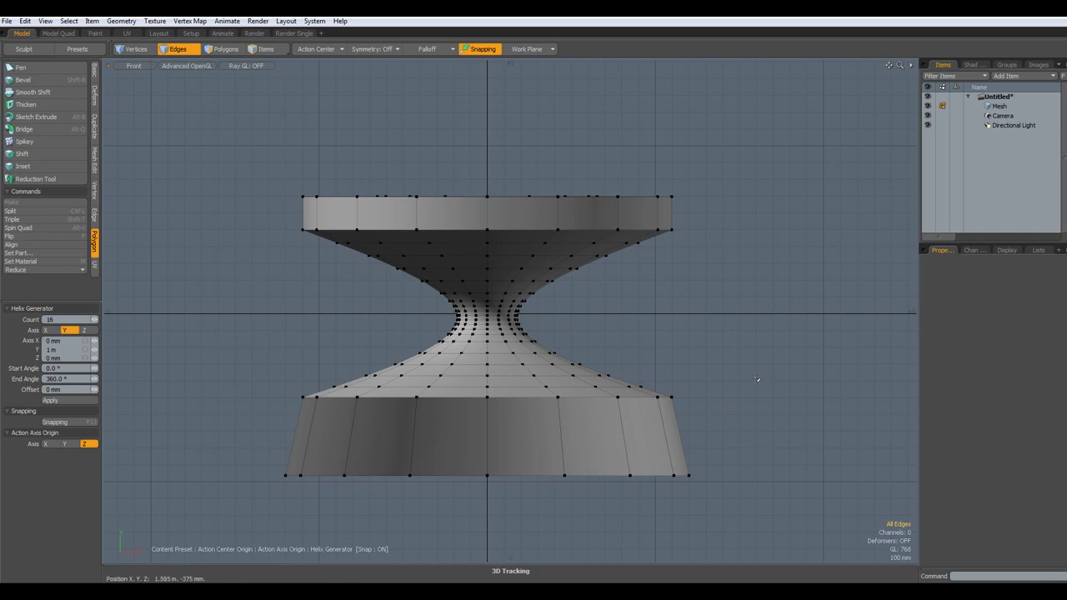
{"action": "key", "text": "ctrl+space"}
{"action": "left_click", "coordinate": [789, 345]}
{"action": "left_click_drag", "start_coordinate": [717, 364], "coordinate": [473, 404], "text": "alt"}
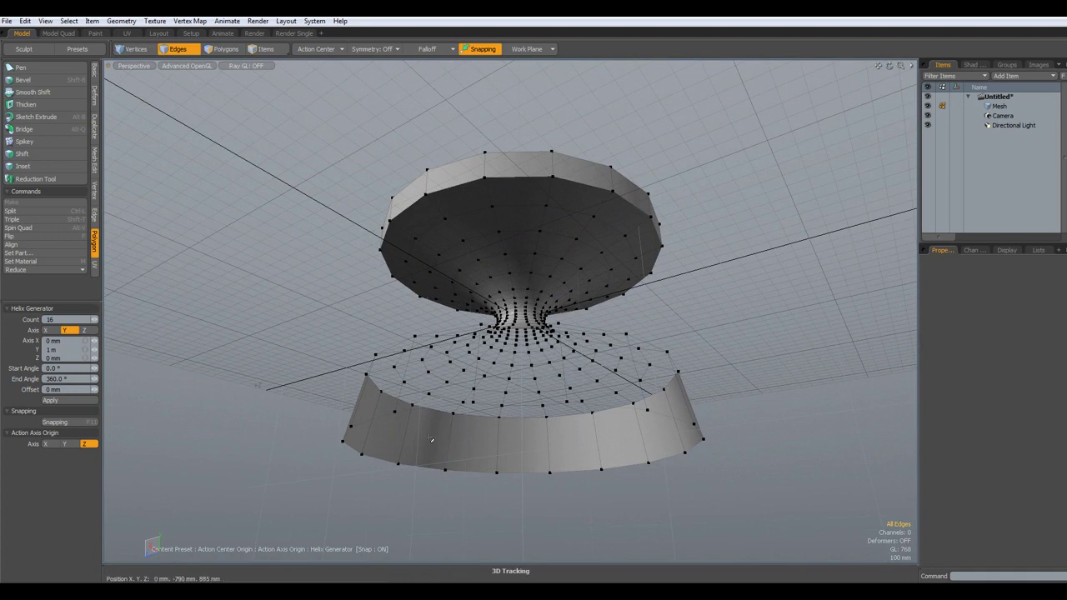
Flip the ring of polygons forming the base's slanted wall, and clear the selection.
{"action": "key", "text": "3"}
{"action": "left_click_drag", "start_coordinate": [427, 438], "coordinate": [484, 442]}
{"action": "double_click", "coordinate": [481, 441]}
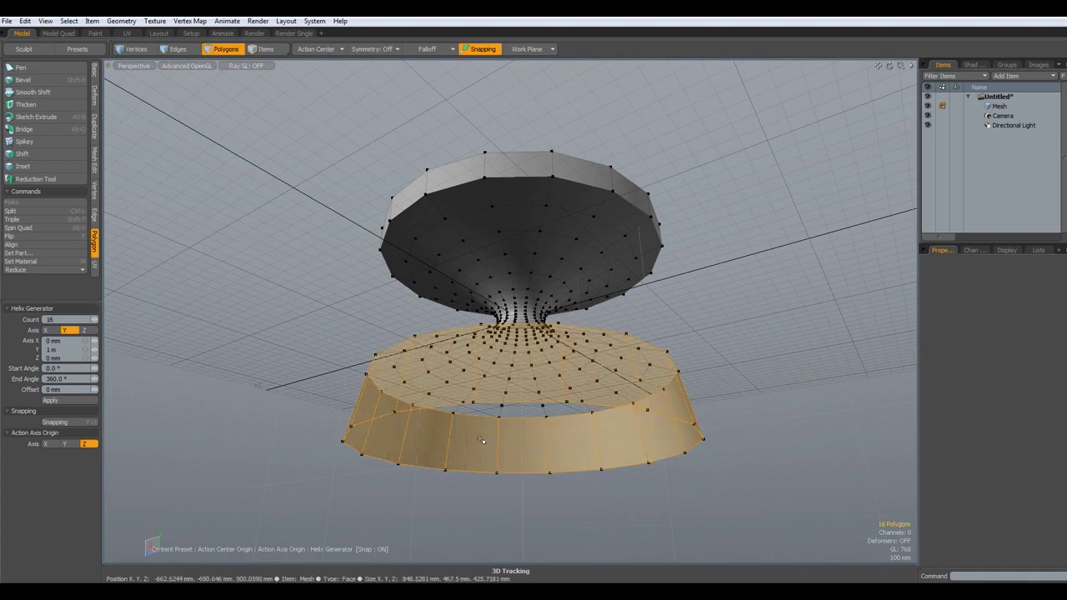
{"action": "key", "text": "f"}
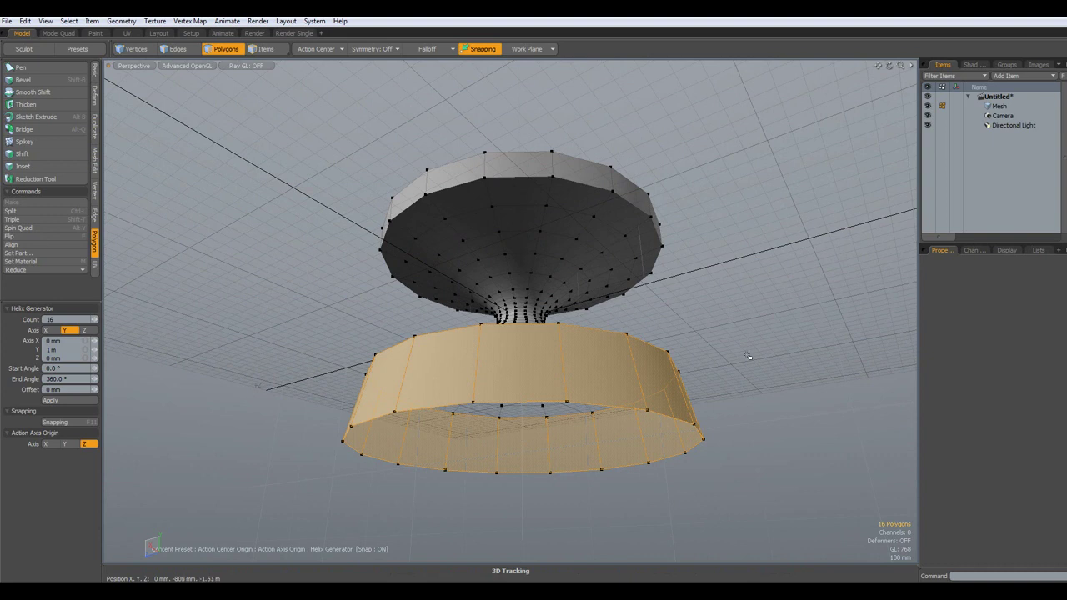
{"action": "left_click", "coordinate": [775, 337]}
Loop Slice the base wall, outer rim, top face and recess wall from one edge each, in Symmetry mode with count 2 at 4%.
{"action": "left_click_drag", "start_coordinate": [733, 248], "coordinate": [755, 344], "text": "alt"}
{"action": "key", "text": "2"}
{"action": "left_click", "coordinate": [528, 475]}
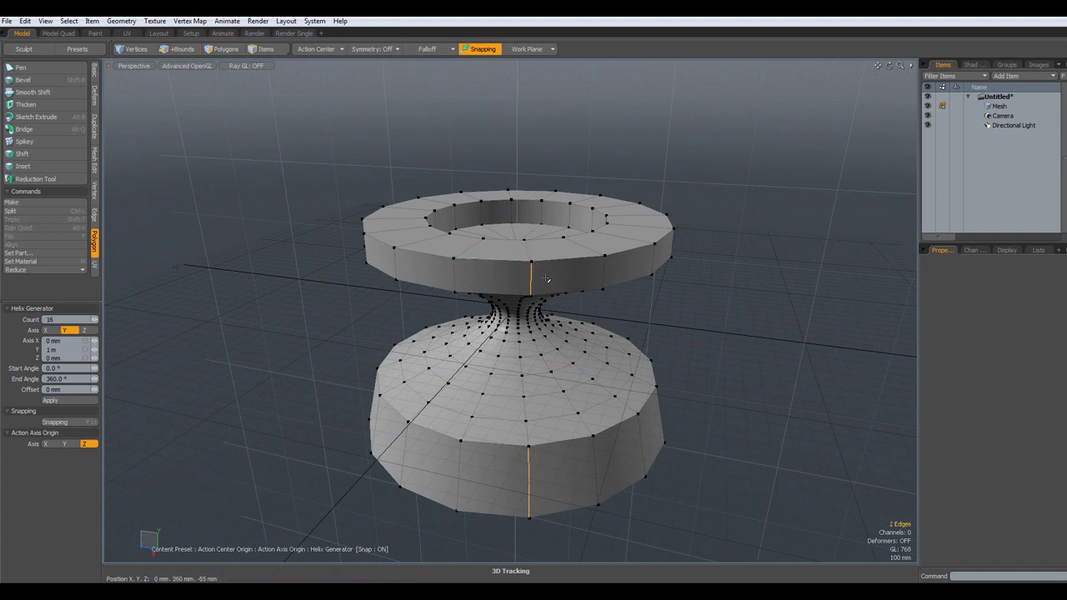
{"action": "left_click", "coordinate": [526, 251], "text": "shift"}
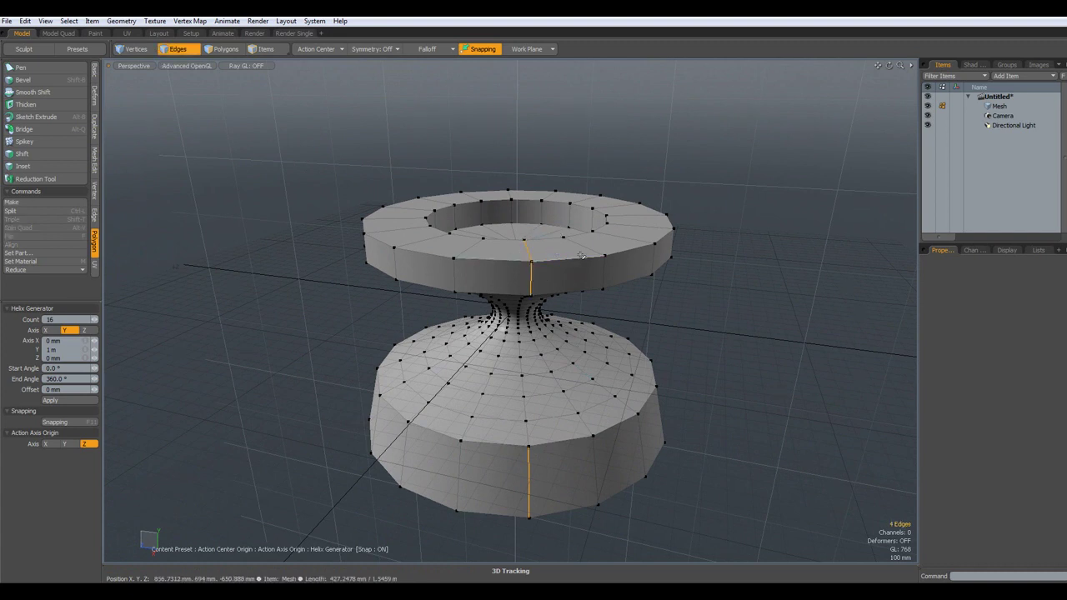
{"action": "left_click_drag", "start_coordinate": [582, 255], "coordinate": [454, 269], "text": "alt"}
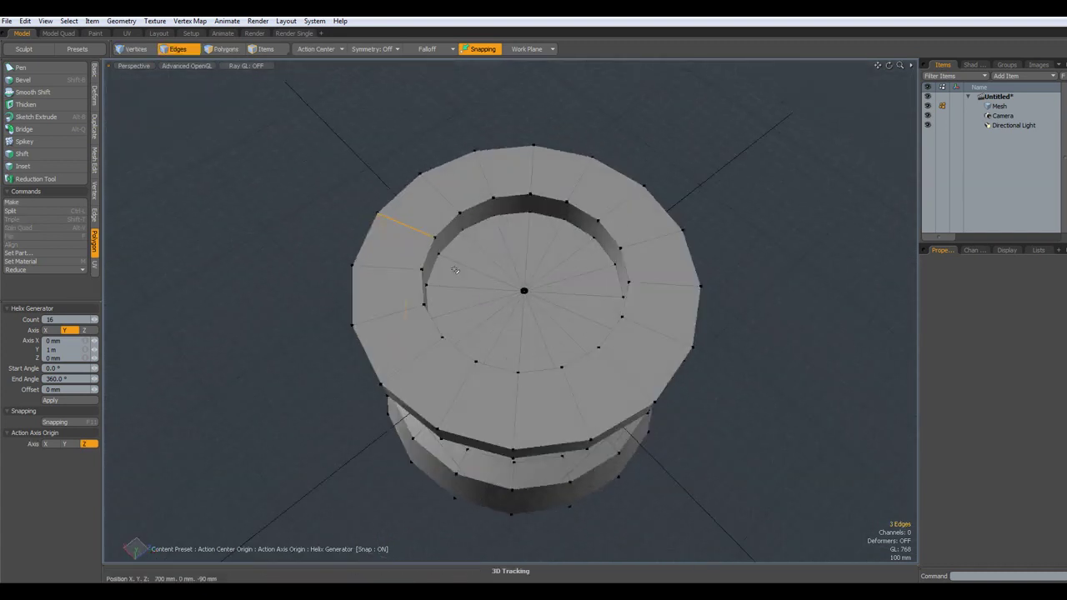
{"action": "scroll", "coordinate": [465, 244], "scroll_direction": "up", "scroll_amount": 4}
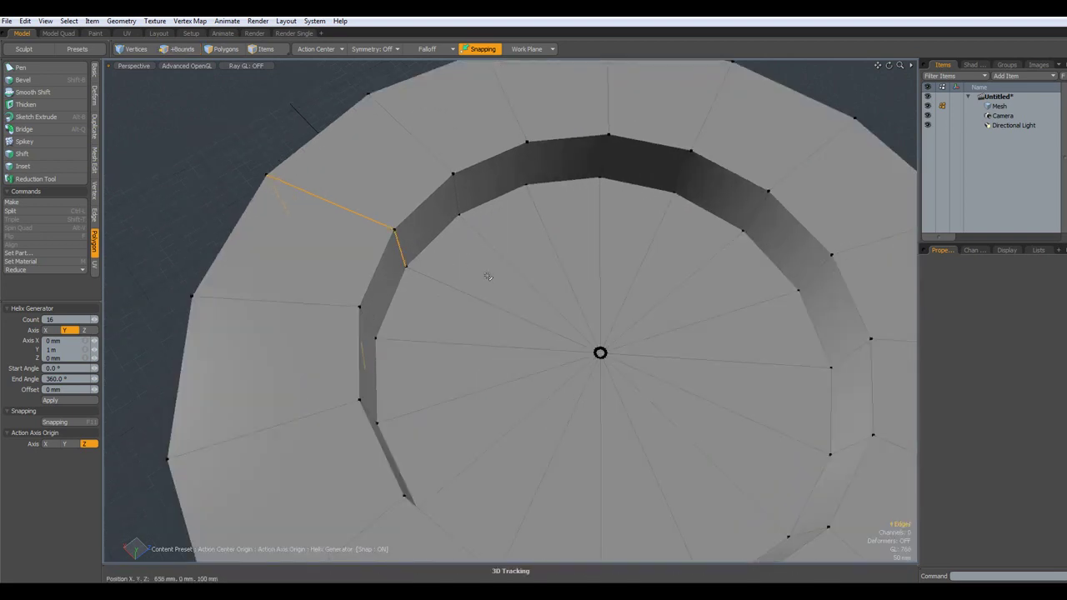
{"action": "key", "text": "2"}
{"action": "key", "text": "alt+c"}
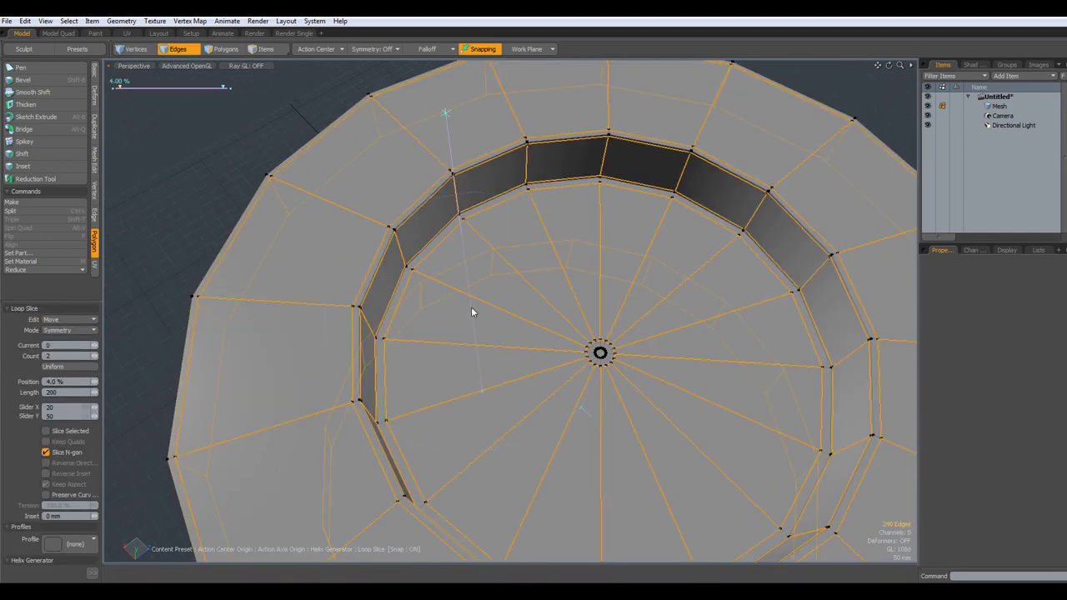
{"action": "key", "text": "q"}
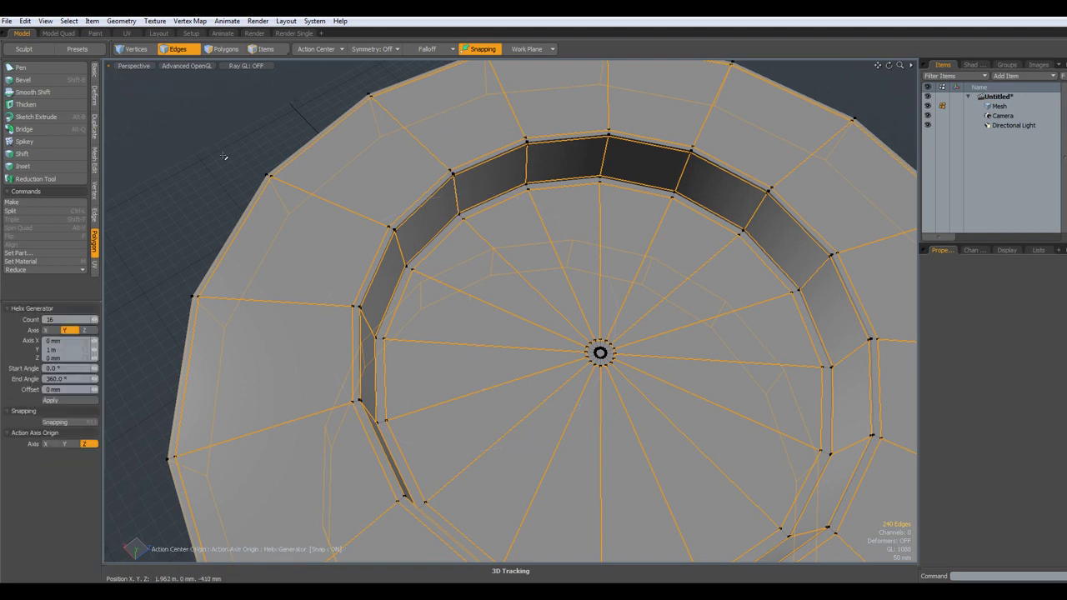
Deselect the sliced edges and turn subdivision back on for the mesh.
{"action": "left_click", "coordinate": [221, 155]}
{"action": "key", "text": "Tab"}
{"action": "left_click_drag", "start_coordinate": [434, 375], "coordinate": [535, 332], "text": "alt"}
{"action": "scroll", "coordinate": [496, 229], "scroll_direction": "down", "scroll_amount": 4}
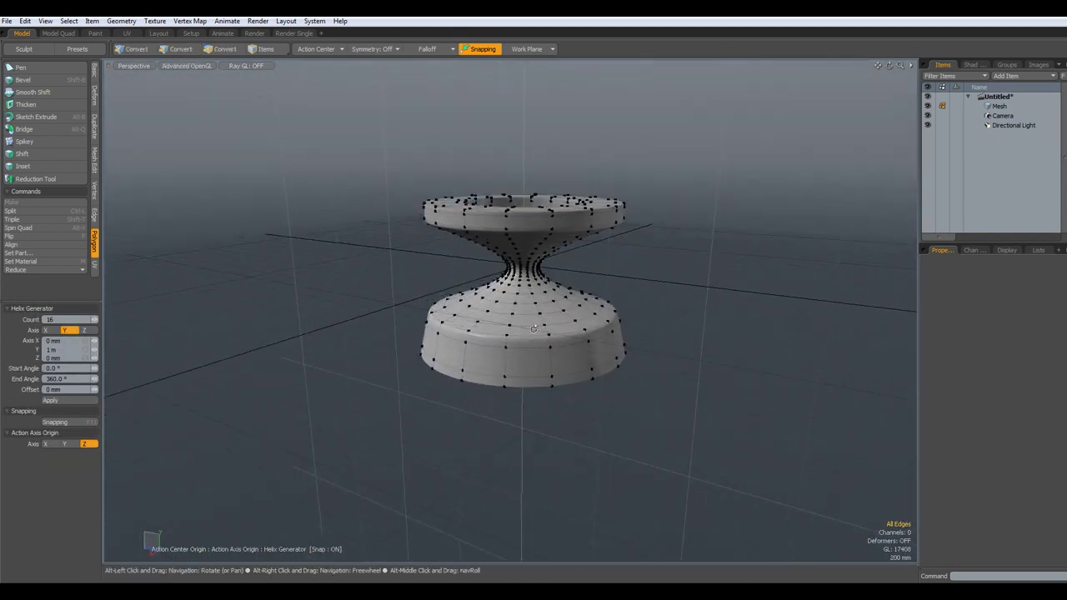
Hide the vertices and the work plane grid in the viewport.
{"action": "key", "text": "ctrl+2"}
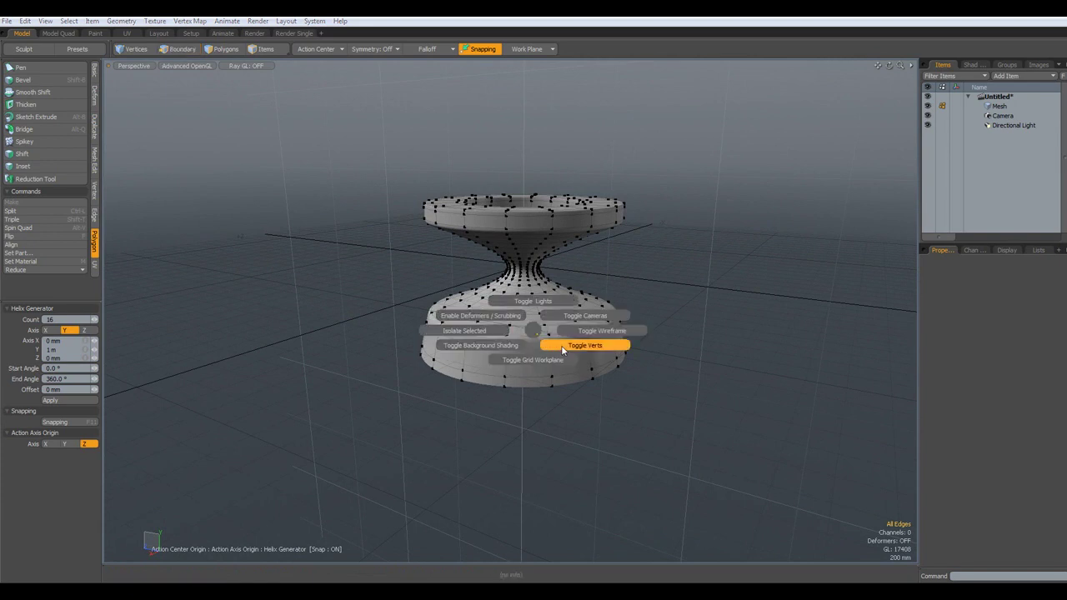
{"action": "left_click", "coordinate": [561, 345]}
{"action": "key", "text": "2"}
{"action": "left_click_drag", "start_coordinate": [724, 355], "coordinate": [576, 336], "text": "alt"}
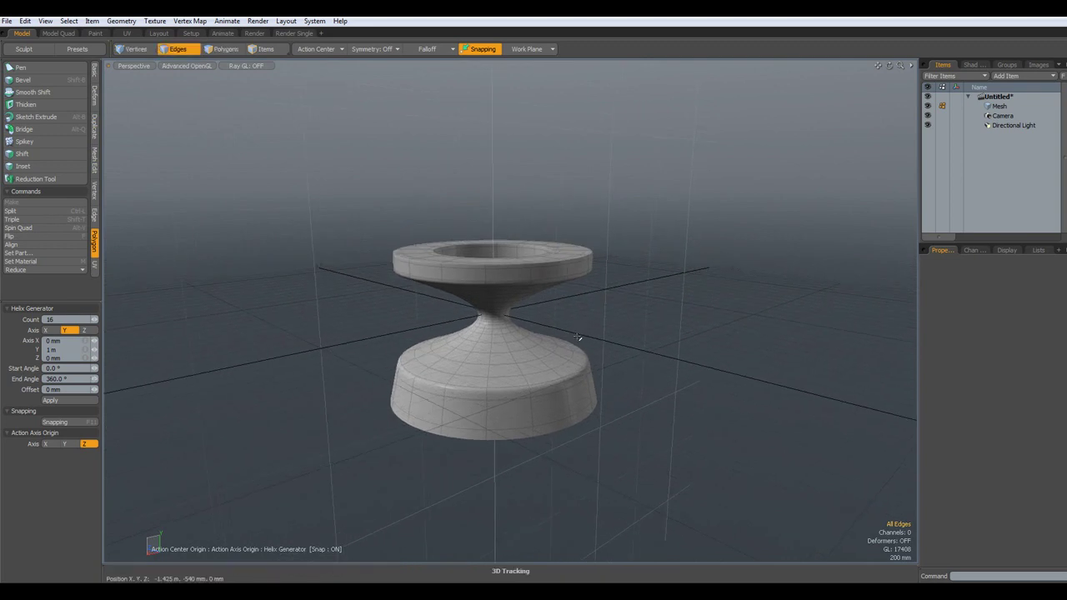
{"action": "key", "text": "ctrl+grave"}
{"action": "left_click", "coordinate": [572, 367]}
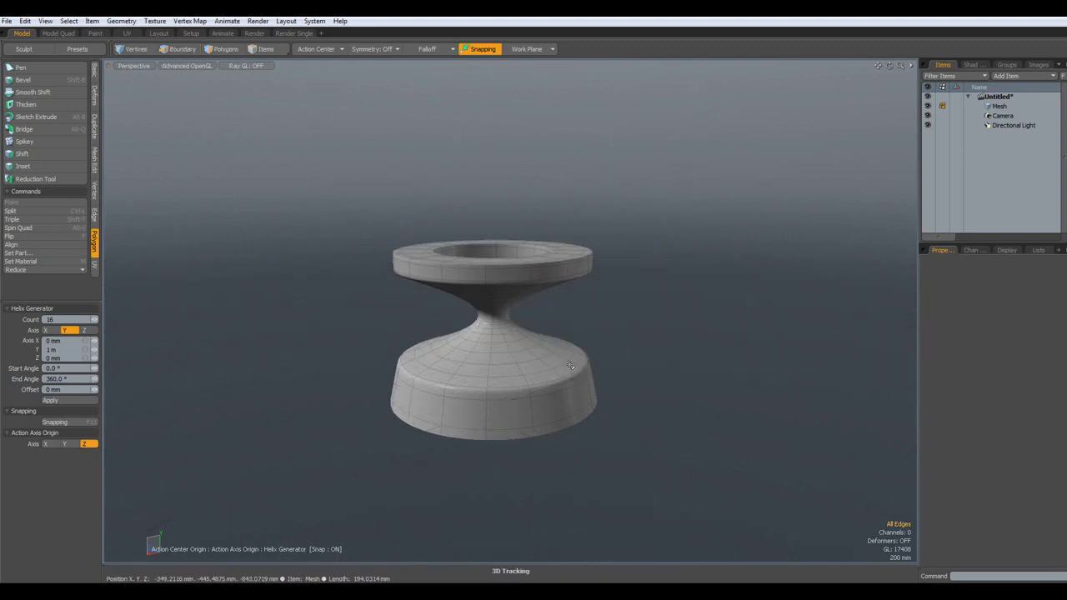
{"action": "left_click_drag", "start_coordinate": [655, 386], "coordinate": [577, 403], "text": "alt"}
{"action": "left_click_drag", "start_coordinate": [589, 340], "coordinate": [543, 353], "text": "alt+shift"}
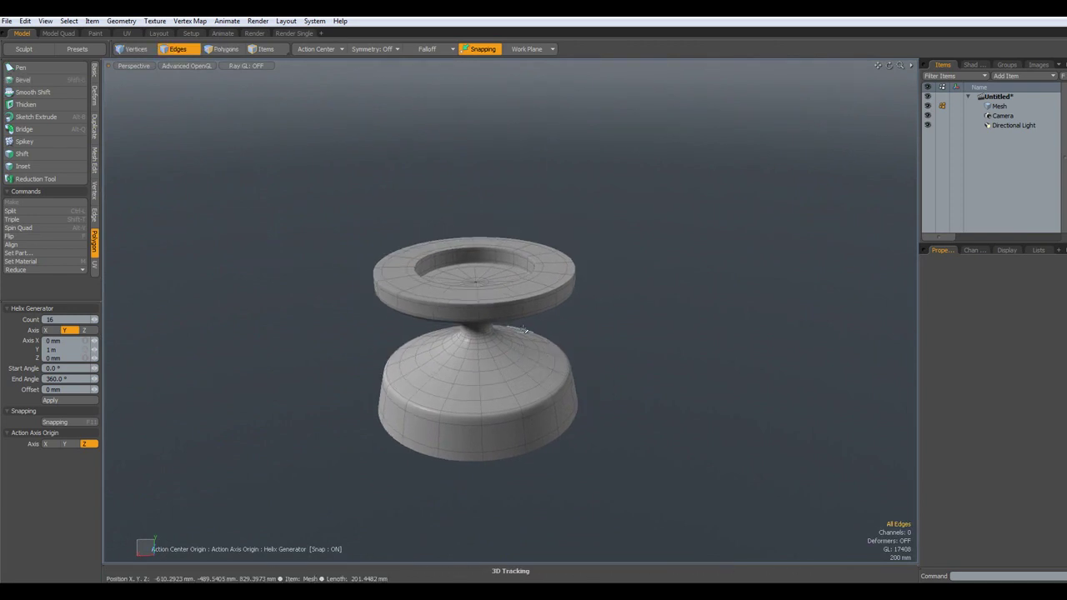
{"action": "scroll", "coordinate": [505, 331], "scroll_direction": "up", "scroll_amount": 2}
{"action": "left_click_drag", "start_coordinate": [504, 343], "coordinate": [545, 305], "text": "alt+shift"}
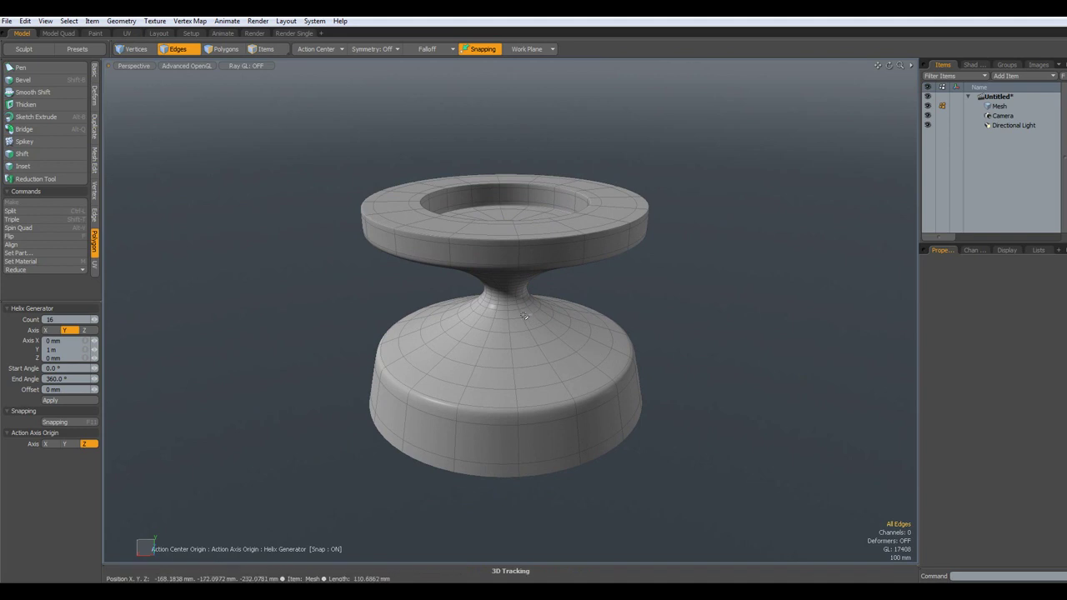
{"action": "left_click", "coordinate": [321, 50]}
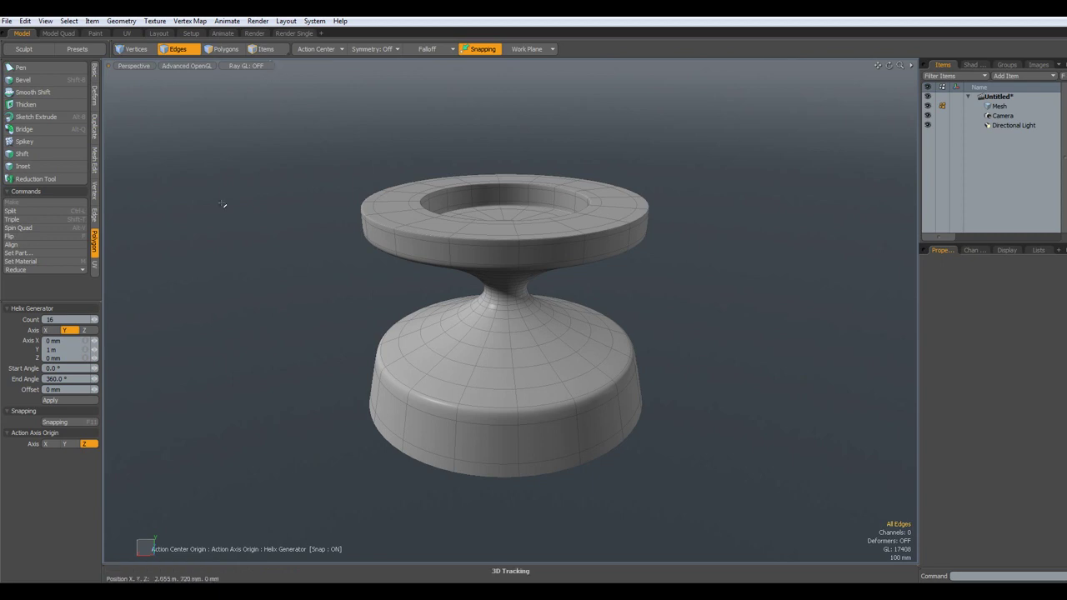
{"action": "left_click", "coordinate": [95, 73]}
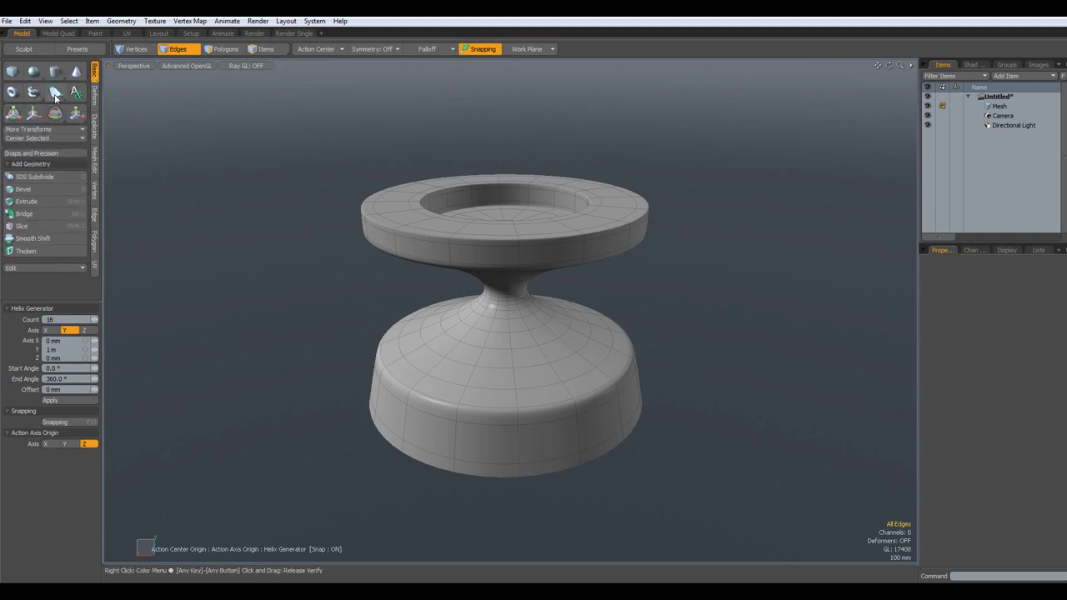
{"action": "left_click", "coordinate": [55, 93]}
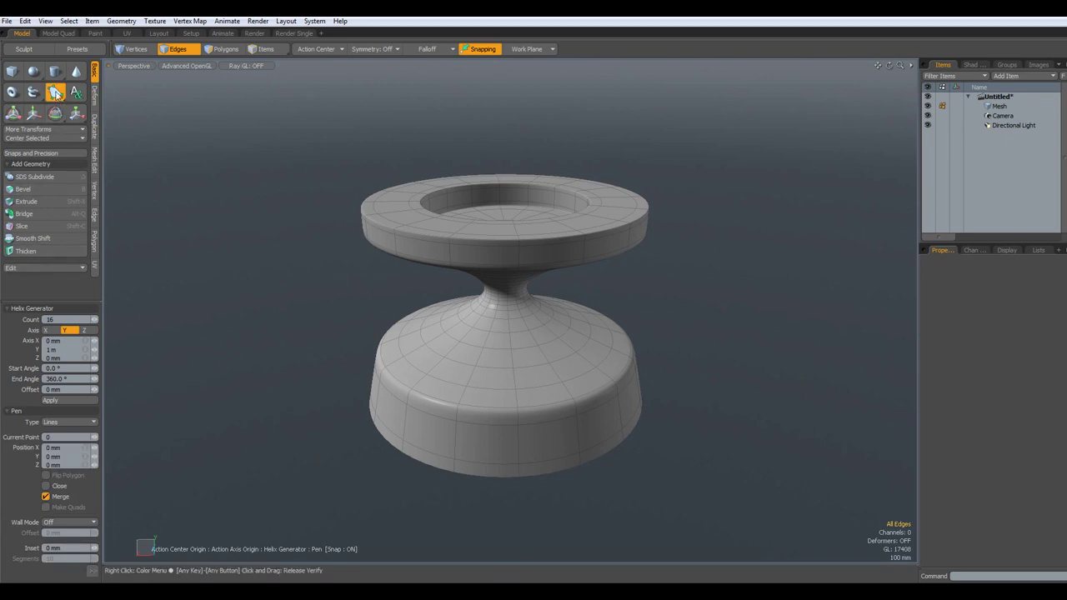
{"action": "left_click", "coordinate": [56, 93]}
{"action": "mouse_move", "coordinate": [55, 130]}
{"action": "left_mouse_down"}
{"action": "mouse_move", "coordinate": [53, 95]}
{"action": "mouse_move", "coordinate": [54, 148]}
{"action": "mouse_move", "coordinate": [57, 95]}
{"action": "mouse_move", "coordinate": [75, 97]}
{"action": "left_mouse_up"}
{"action": "left_click_drag", "start_coordinate": [140, 102], "coordinate": [204, 112], "text": "alt"}
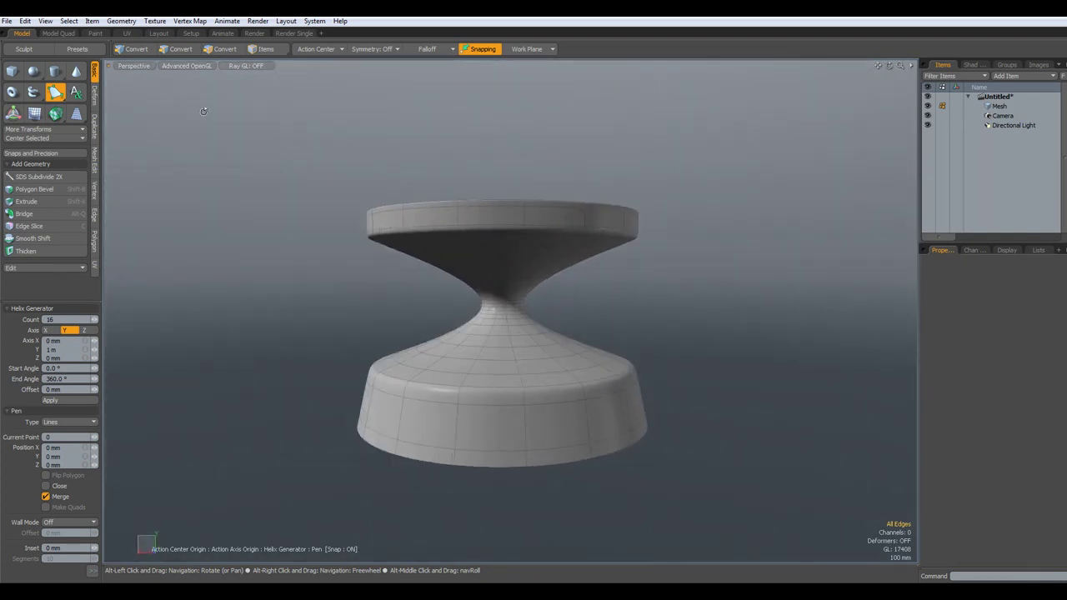
{"action": "scroll", "coordinate": [507, 341], "scroll_direction": "up", "scroll_amount": 3}
{"action": "scroll", "coordinate": [505, 351], "scroll_direction": "down", "scroll_amount": 2}
{"action": "mouse_move", "coordinate": [503, 382]}
{"action": "left_mouse_down", "text": "alt"}
{"action": "mouse_move", "coordinate": [503, 363]}
{"action": "mouse_move", "coordinate": [501, 376]}
{"action": "left_mouse_up", "text": "alt"}
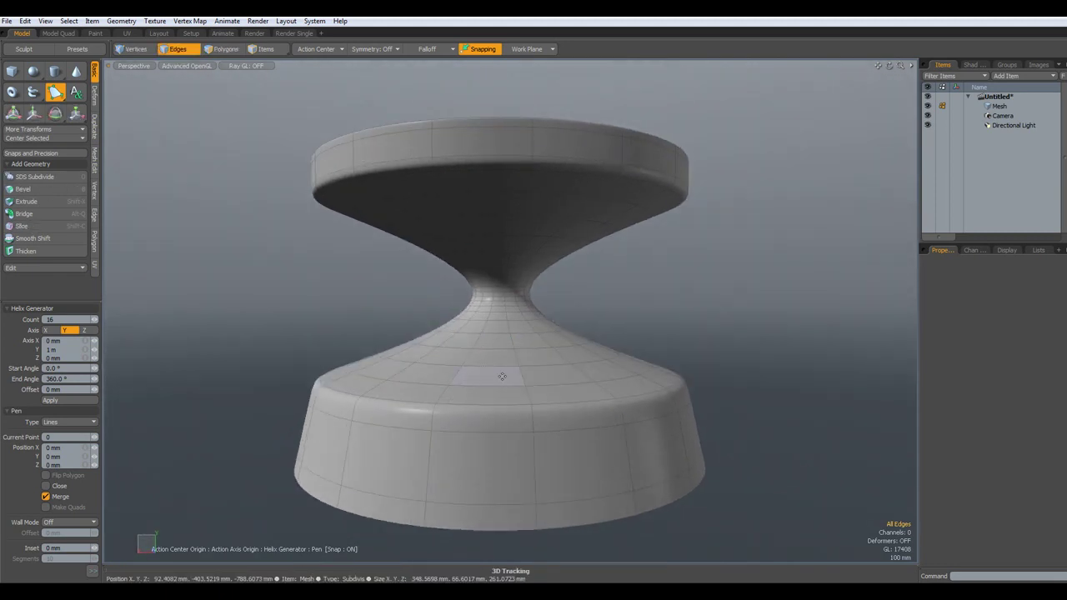
{"action": "scroll", "coordinate": [502, 405], "scroll_direction": "up", "scroll_amount": 2}
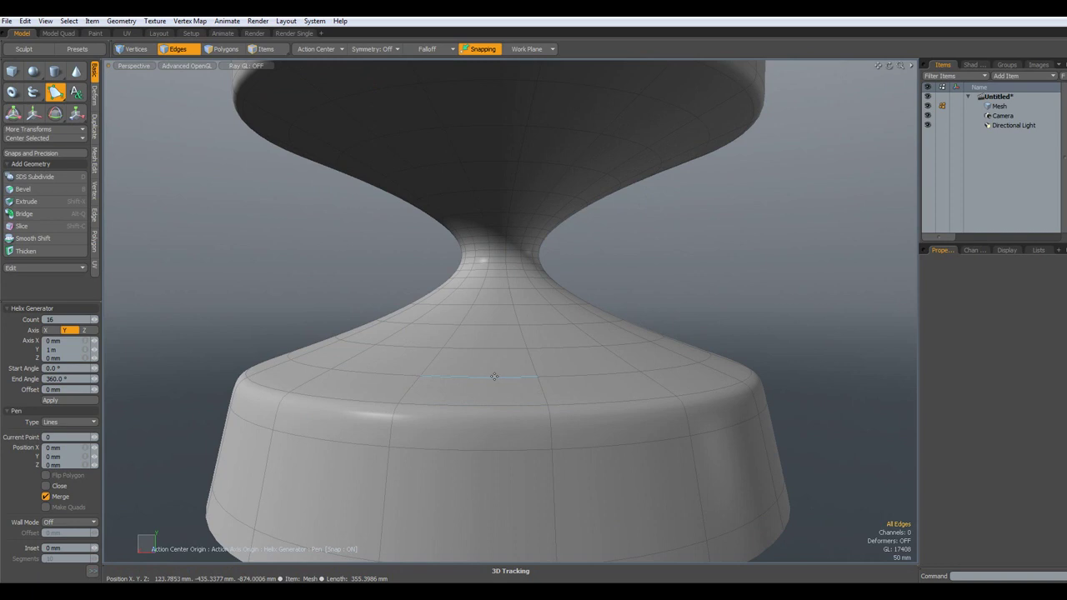
{"action": "key", "text": "space"}
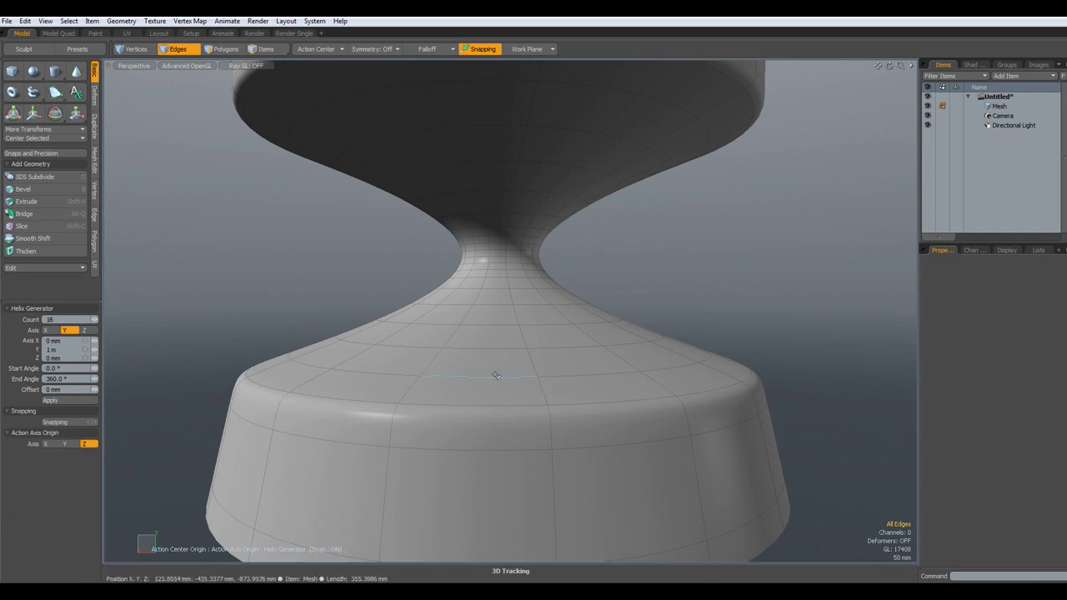
Select every second horizontal edge loop from the base's slope through the neck to the upper flare, and delete them.
{"action": "left_click", "coordinate": [494, 377]}
{"action": "left_click", "coordinate": [503, 324], "text": "shift"}
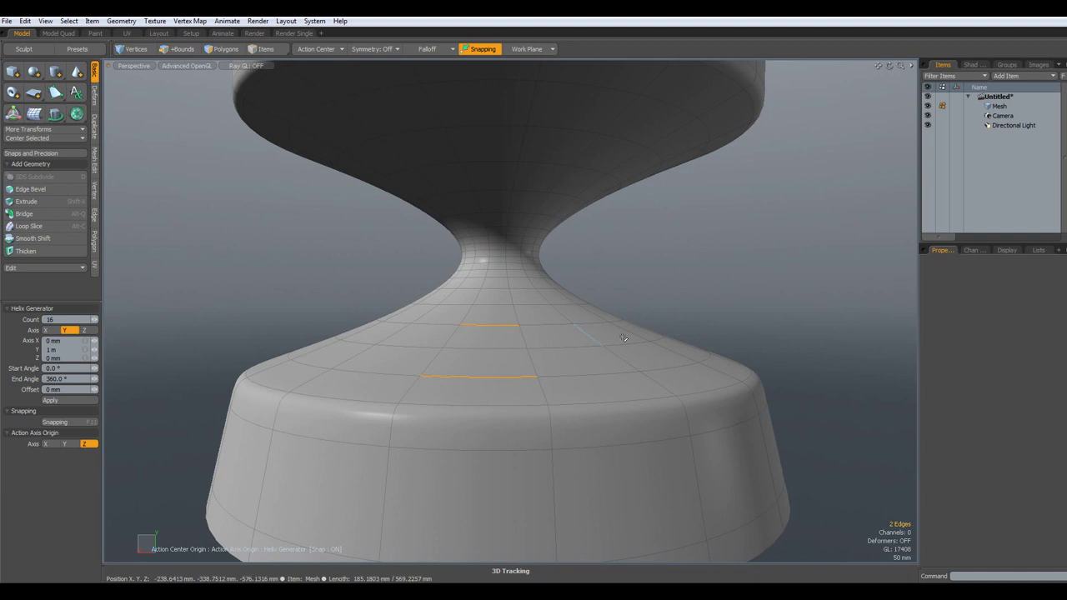
{"action": "scroll", "coordinate": [773, 295], "scroll_direction": "down", "scroll_amount": 2}
{"action": "left_click_drag", "start_coordinate": [727, 303], "coordinate": [715, 333], "text": "alt"}
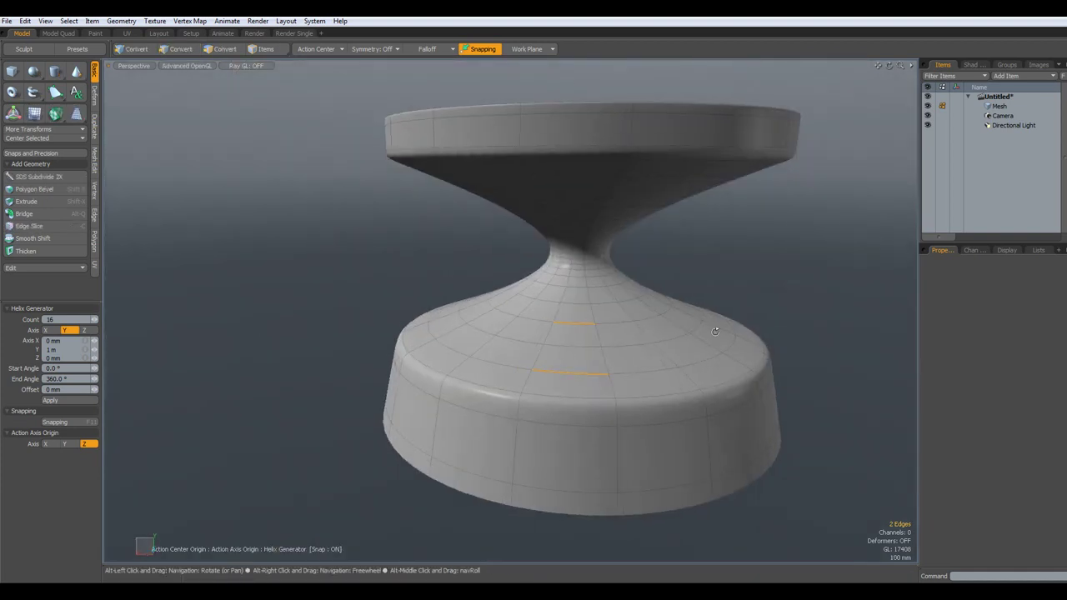
{"action": "key", "text": "Up"}
{"action": "key", "text": "Up"}
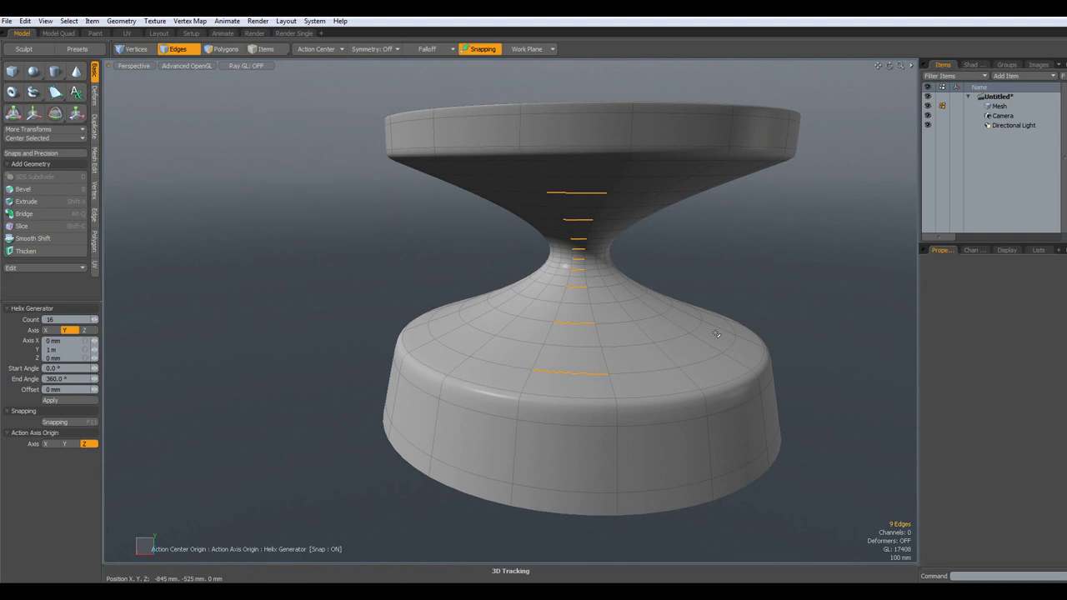
{"action": "key", "text": "l"}
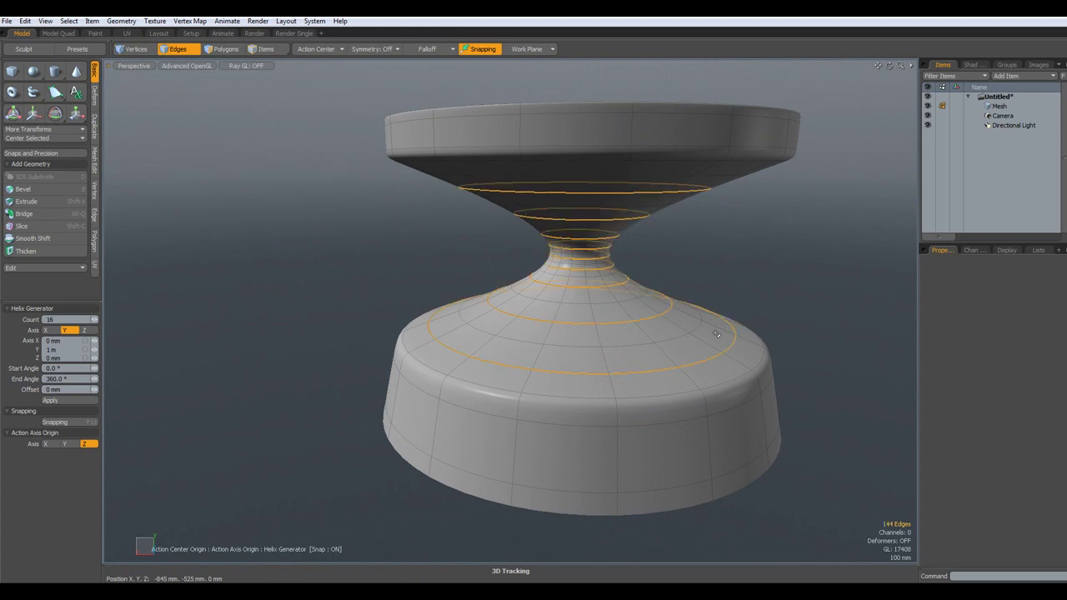
{"action": "key", "text": "Delete"}
{"action": "left_click_drag", "start_coordinate": [715, 334], "coordinate": [539, 342], "text": "alt"}
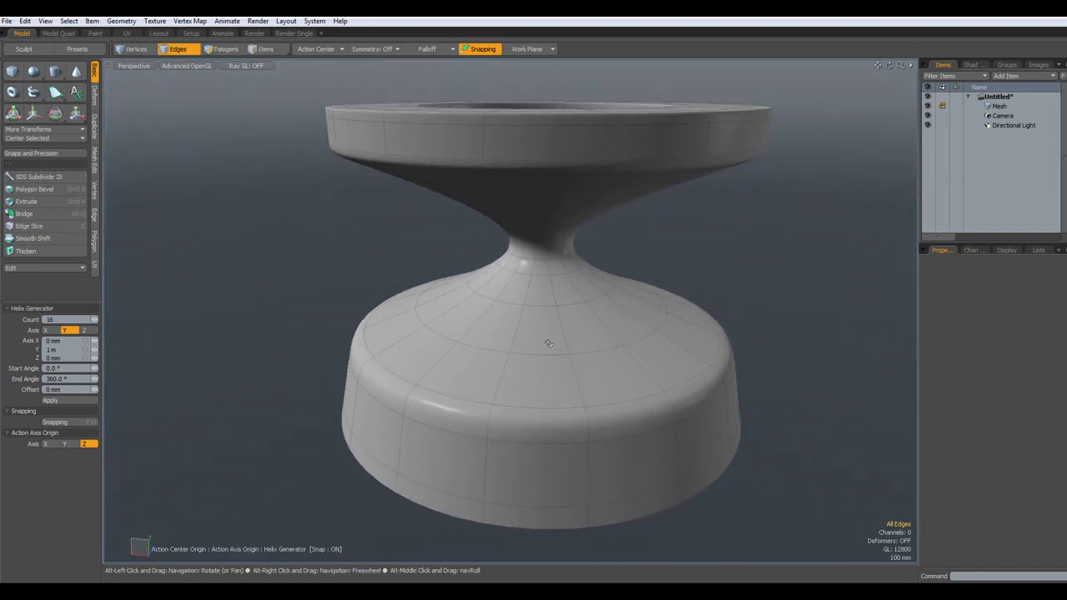